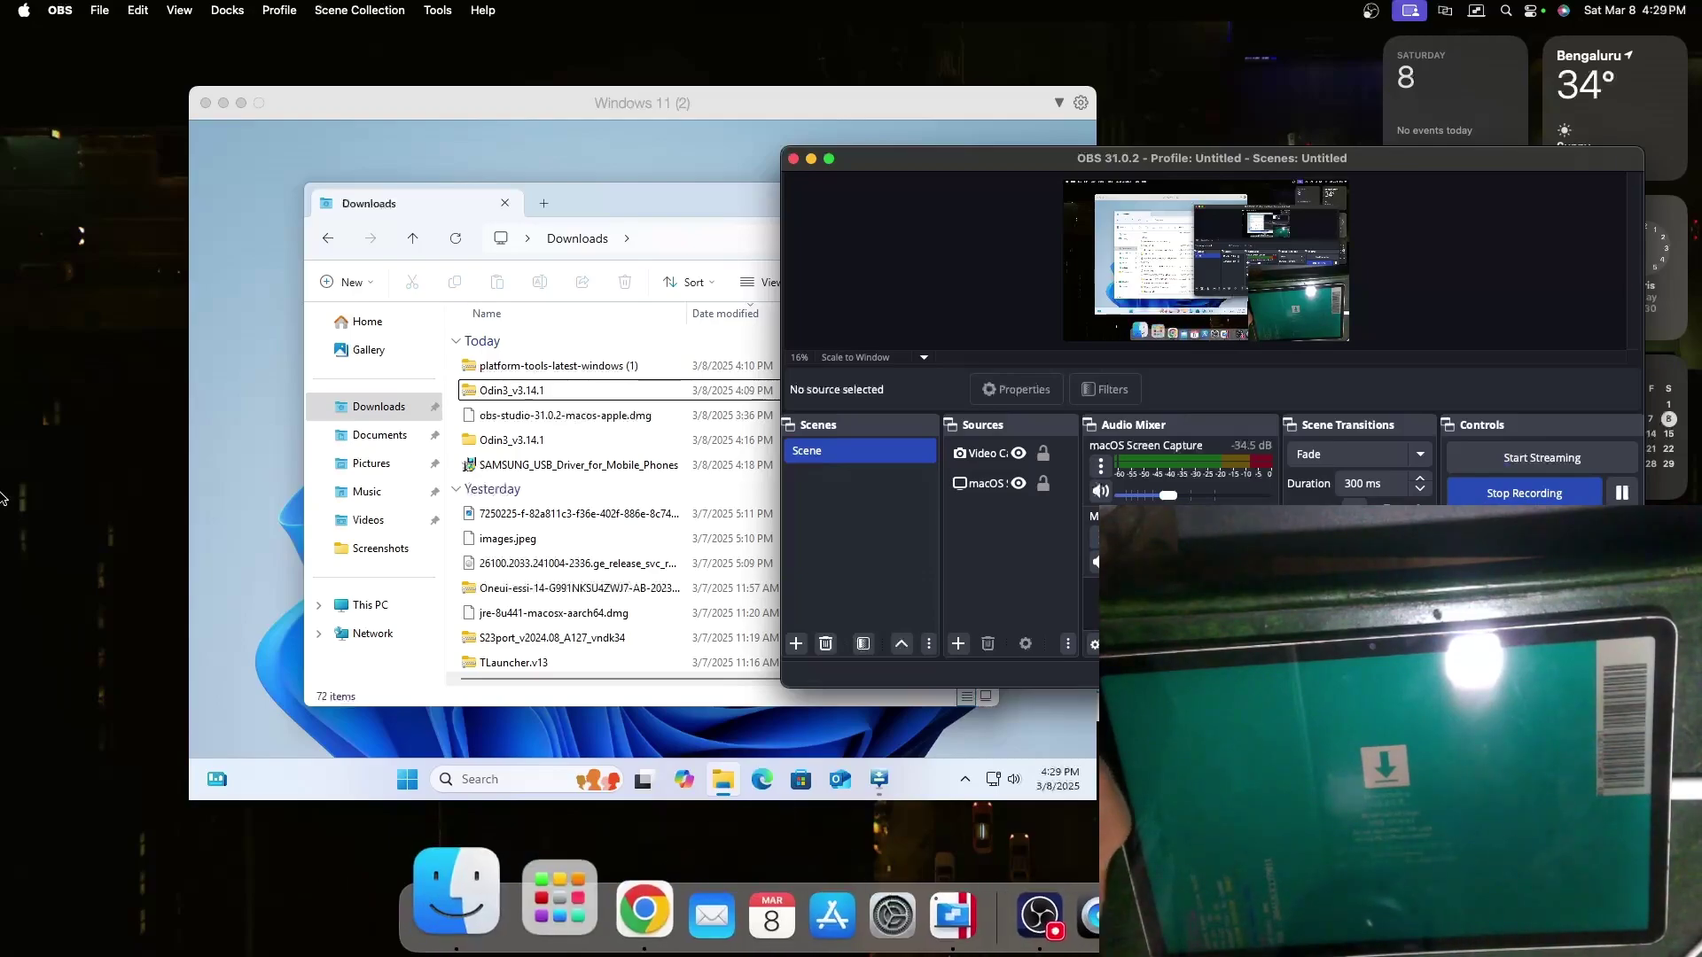
Switch to the Windows 11 virtual machine and check whether the SM8250 USB device is assigned to it
click(479, 106)
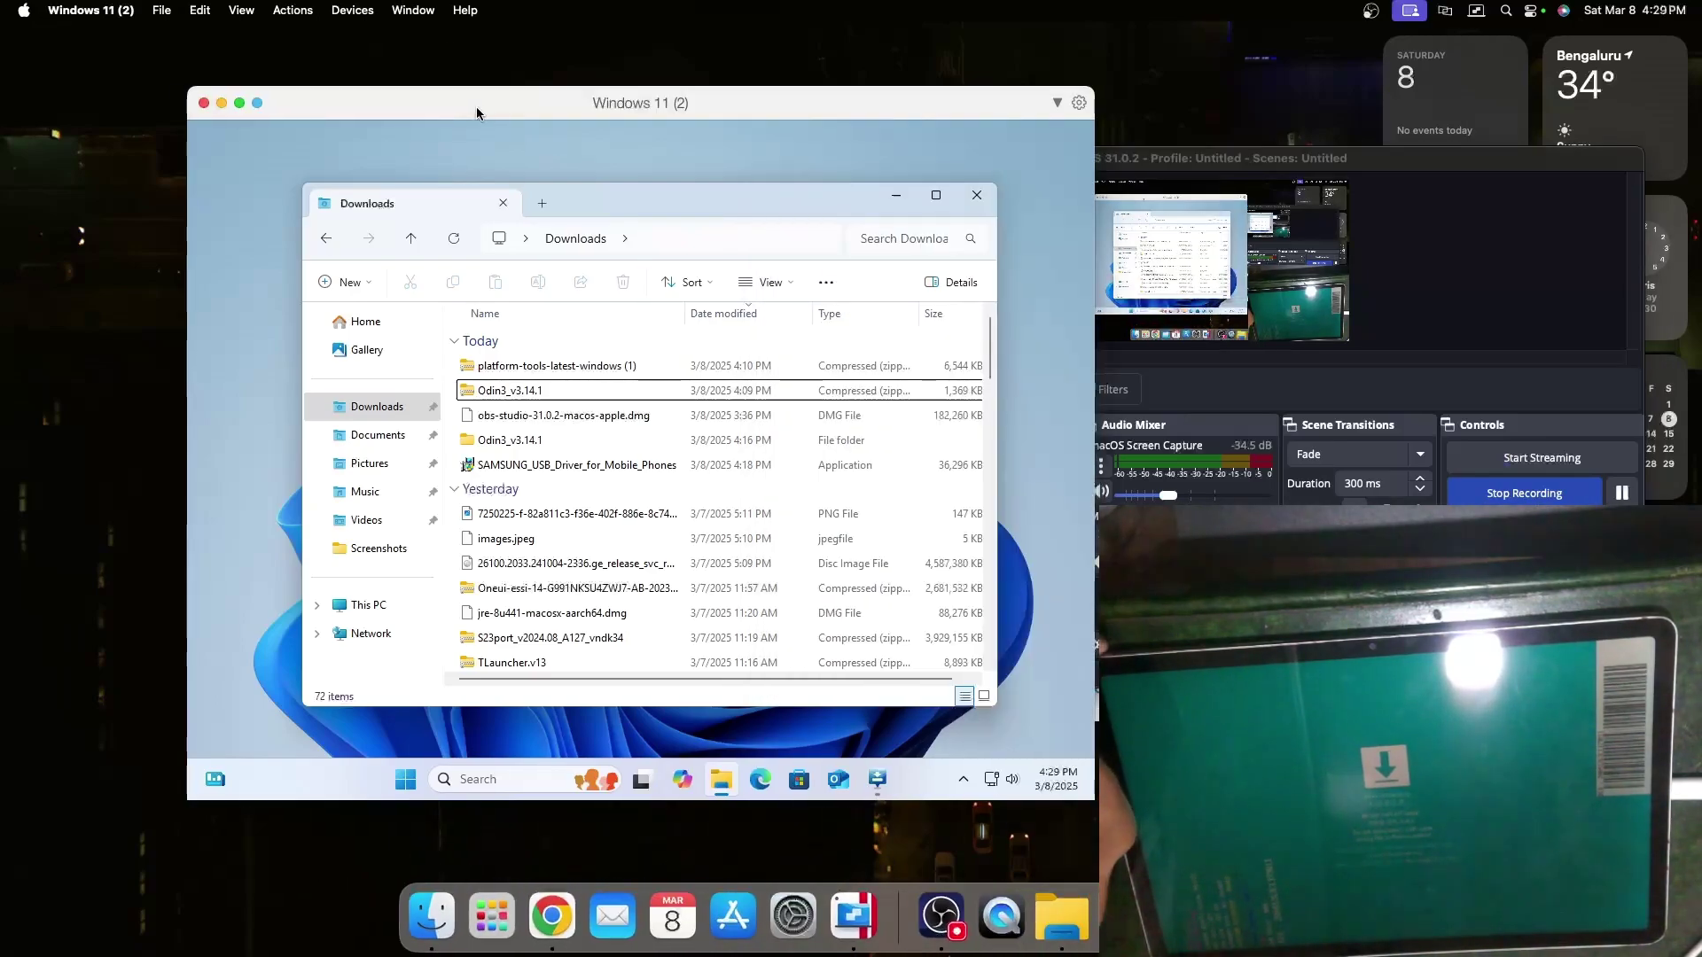
drag(476, 106, 552, 106)
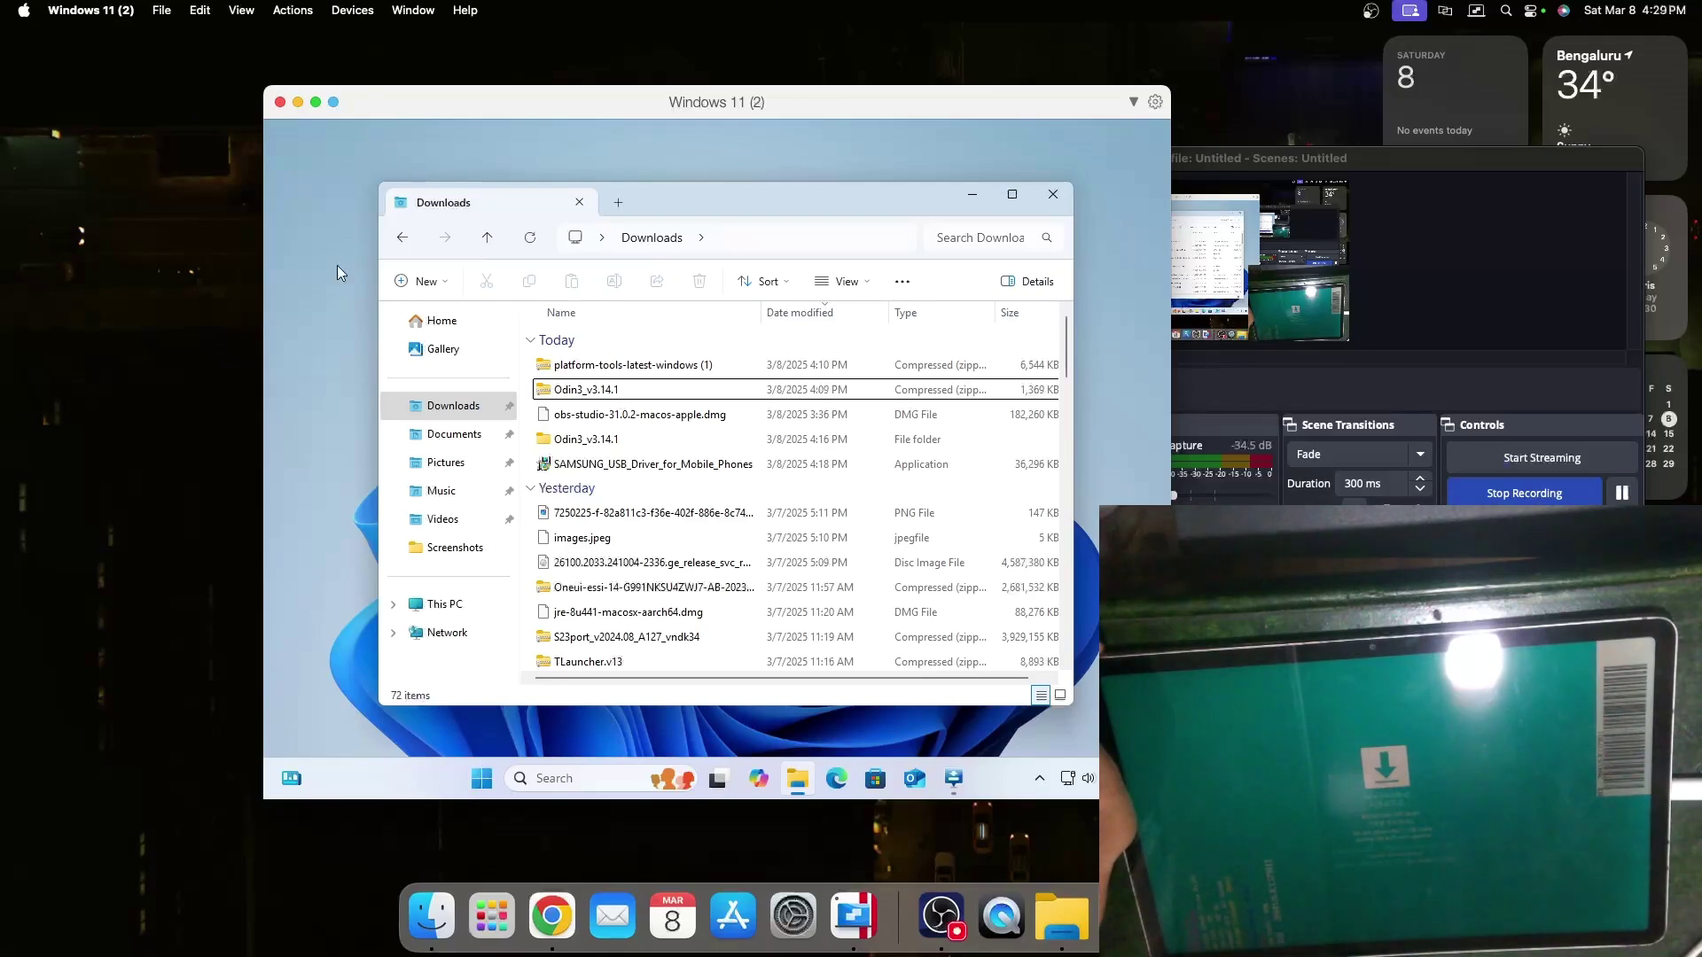
mouse_move(688, 205)
mouse_down()
mouse_move(681, 236)
mouse_move(702, 210)
mouse_up()
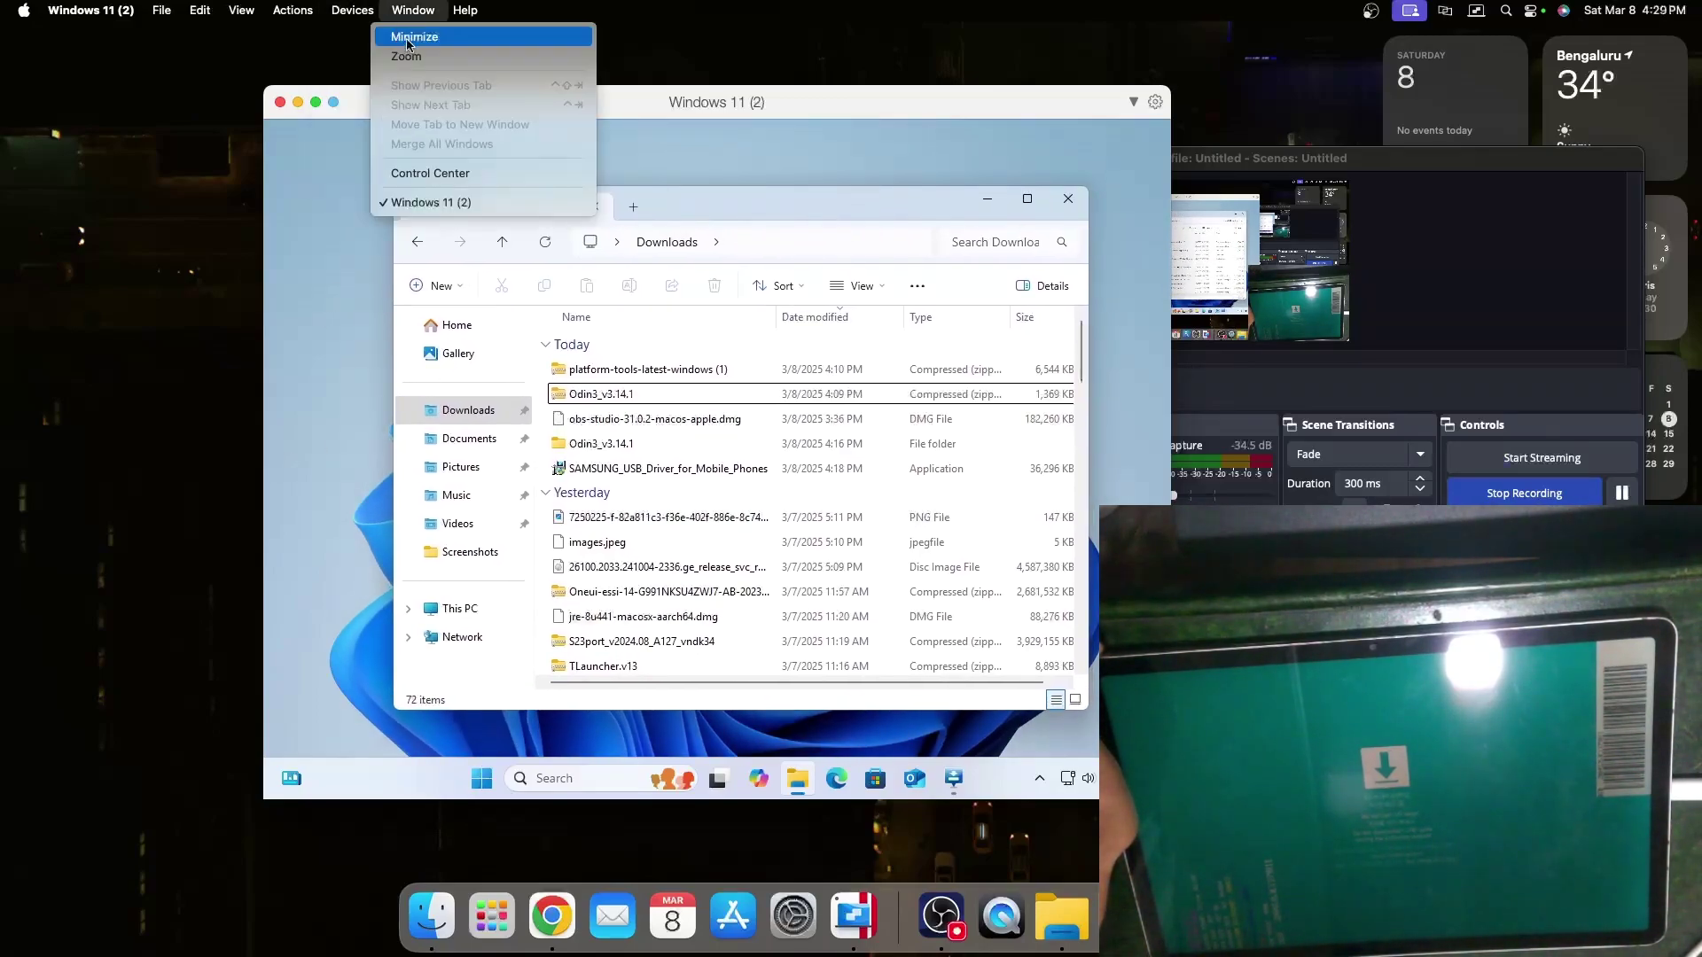
mouse_move(351, 10)
mouse_move(369, 37)
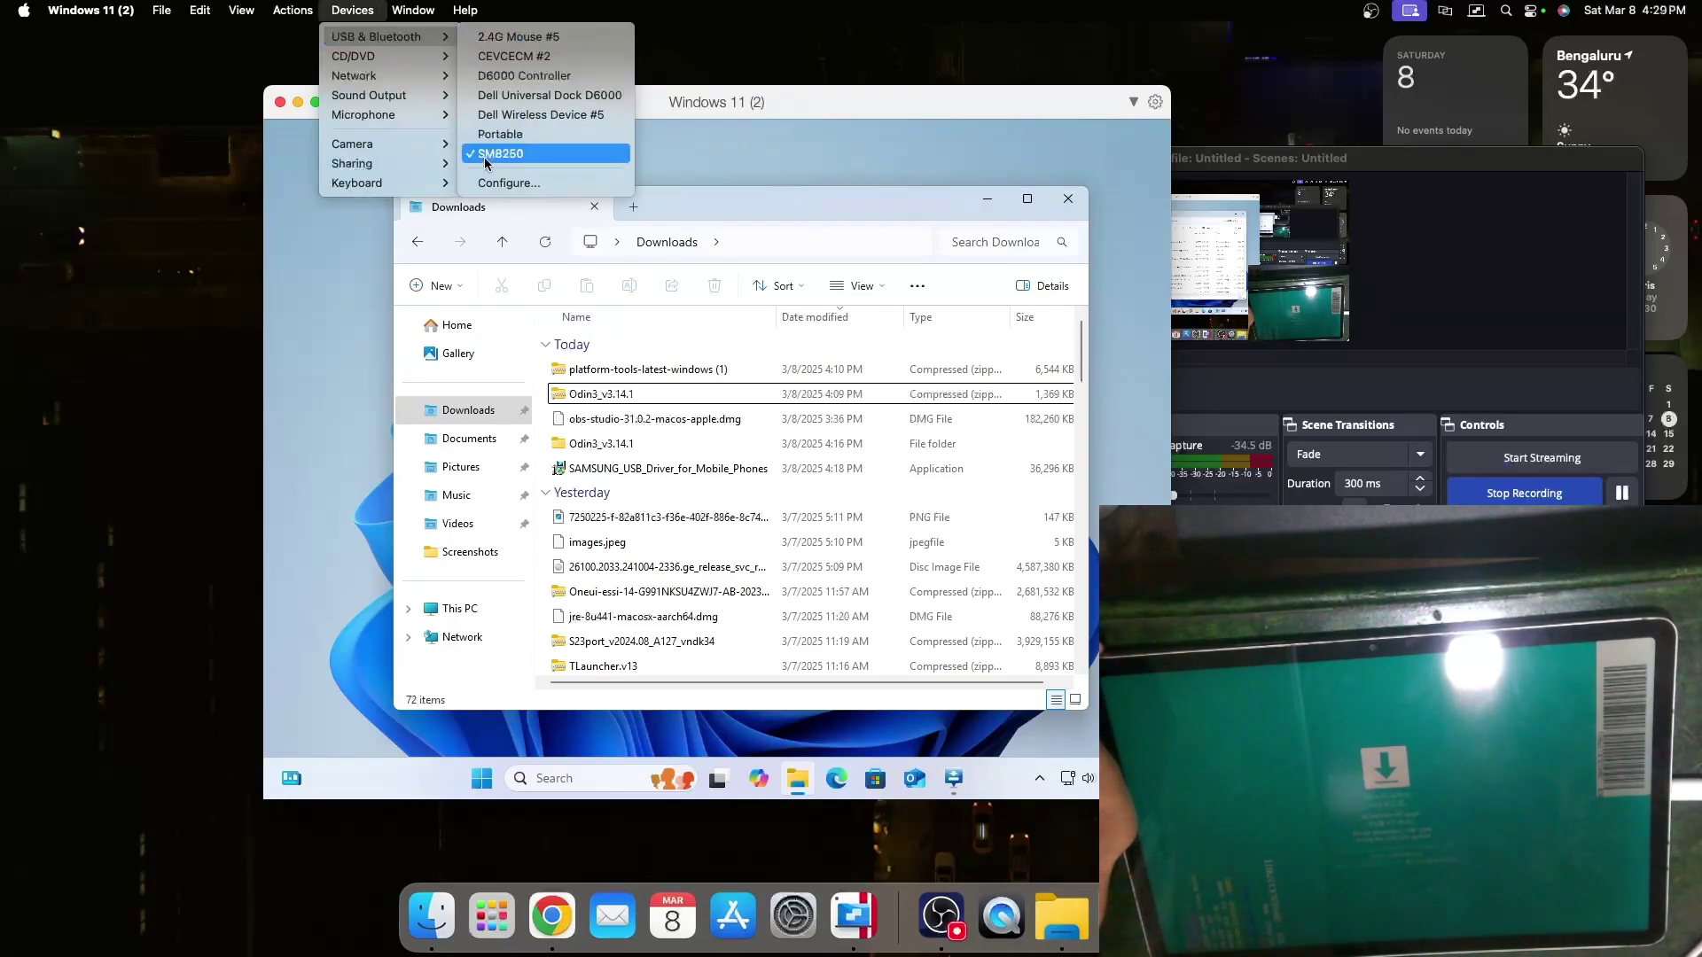
click(795, 211)
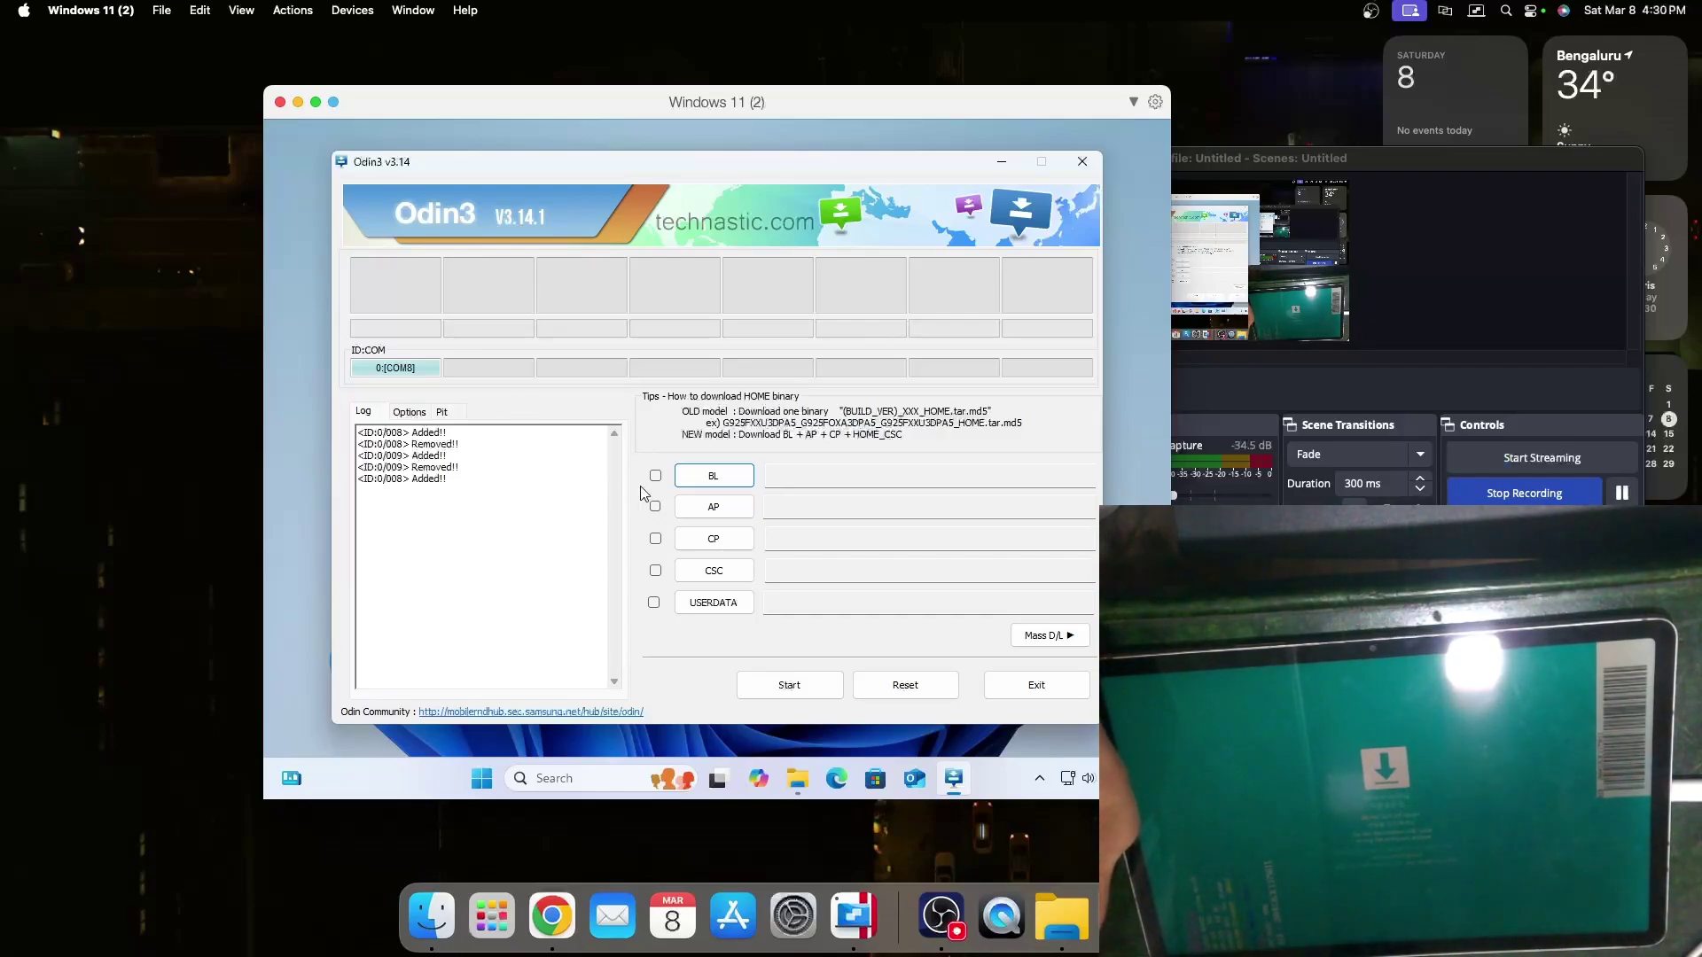
Load PBRP-gts7lwifi-Micro-SD-Mount-Temp-Fix (1).tar from Downloads as the AP file in Odin3
click(699, 514)
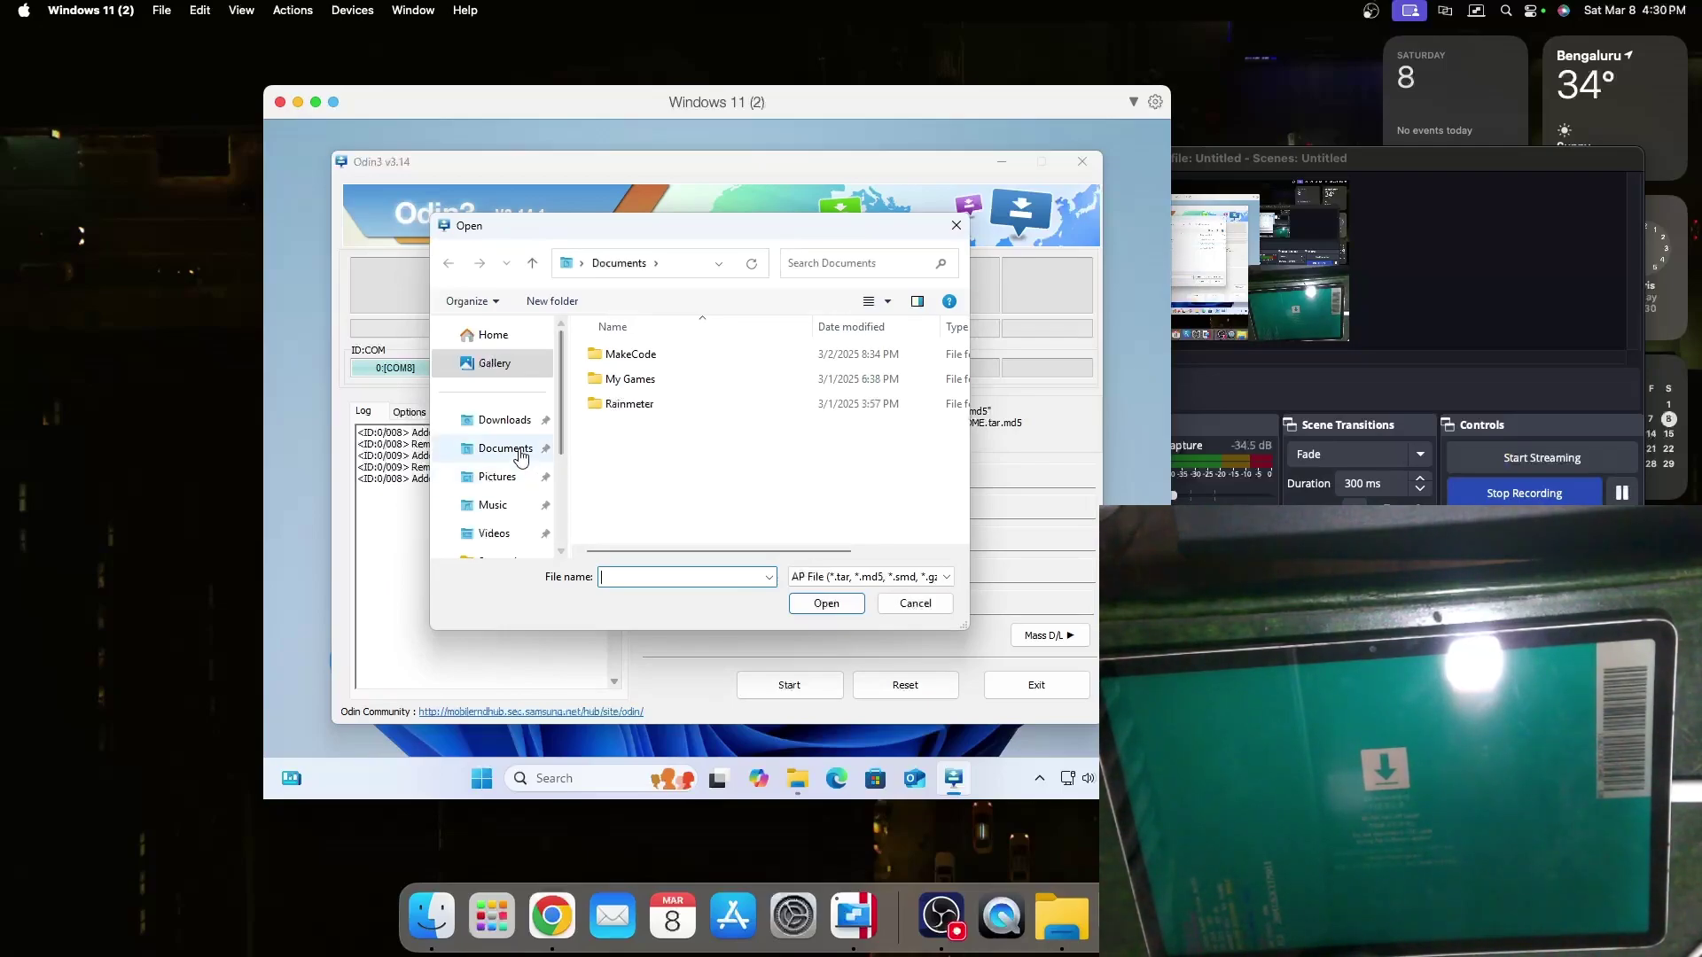
click(503, 421)
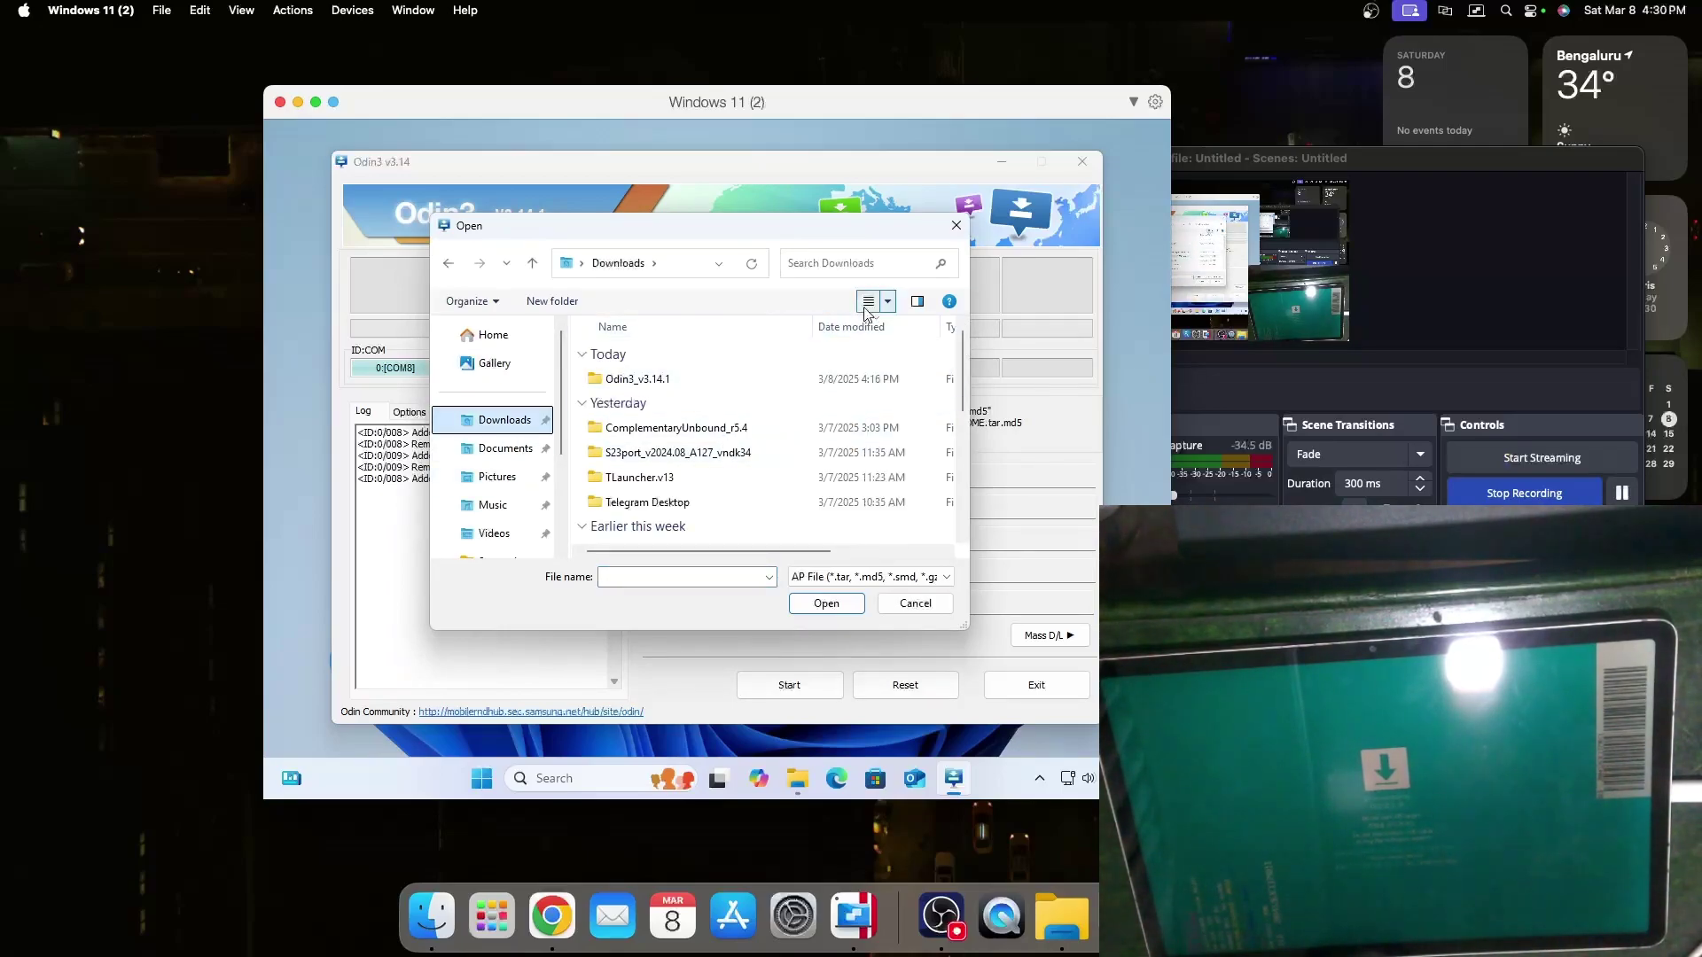
click(838, 264)
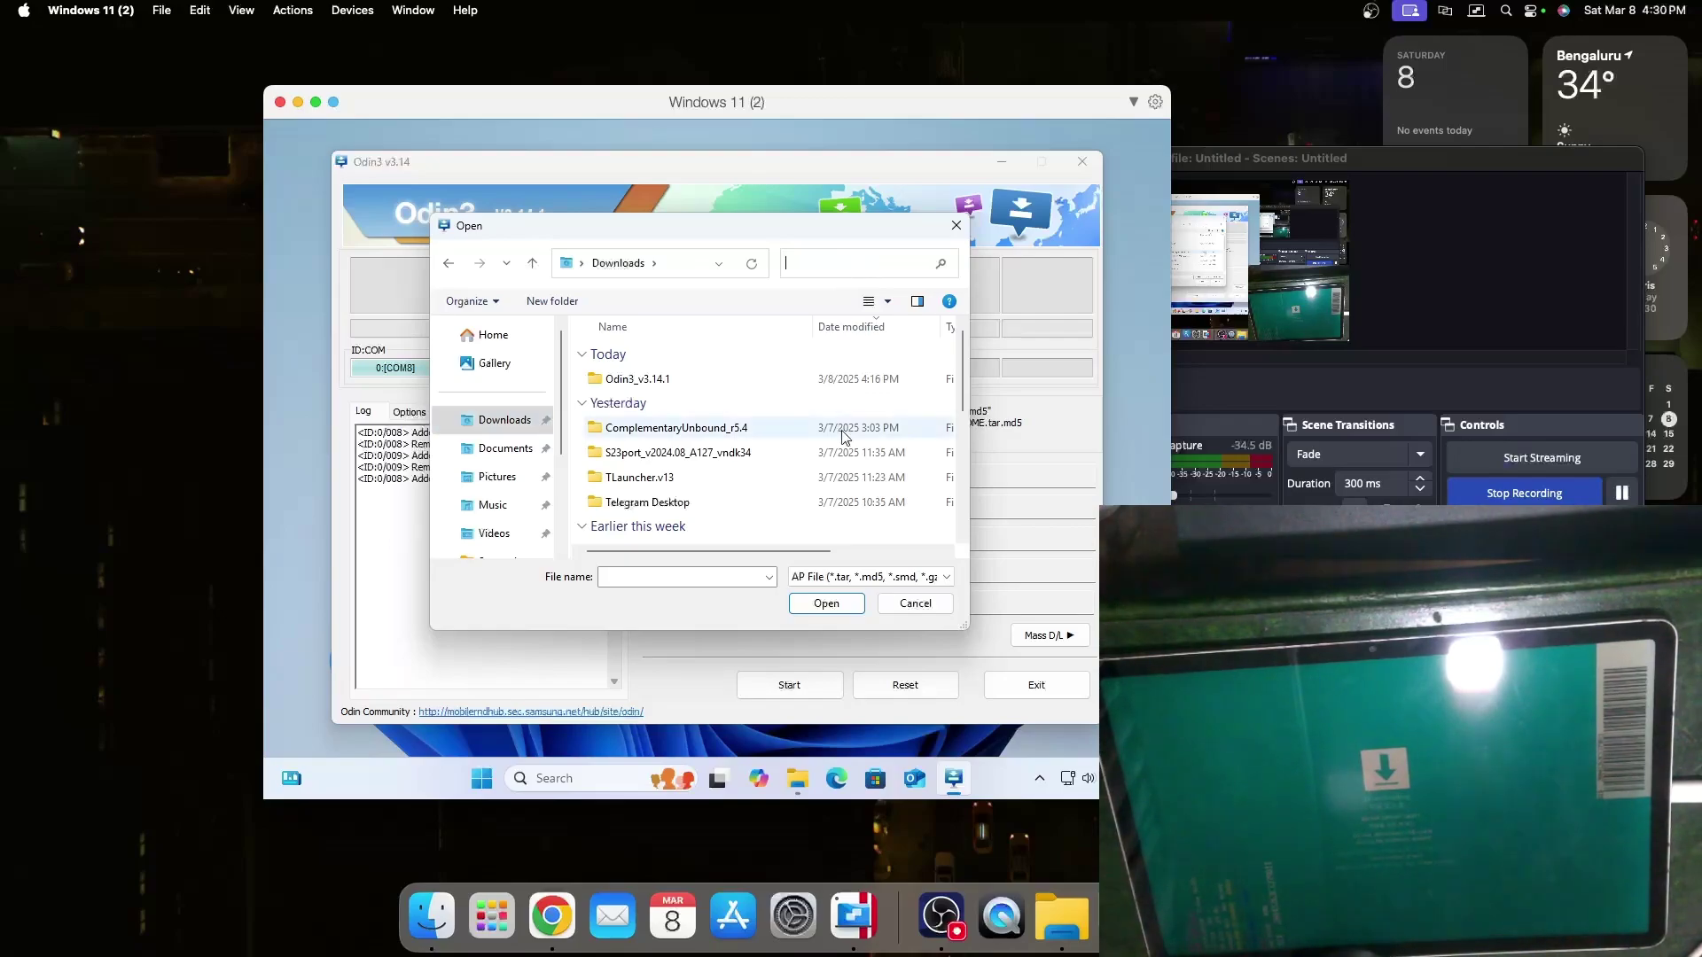
text(pbr)
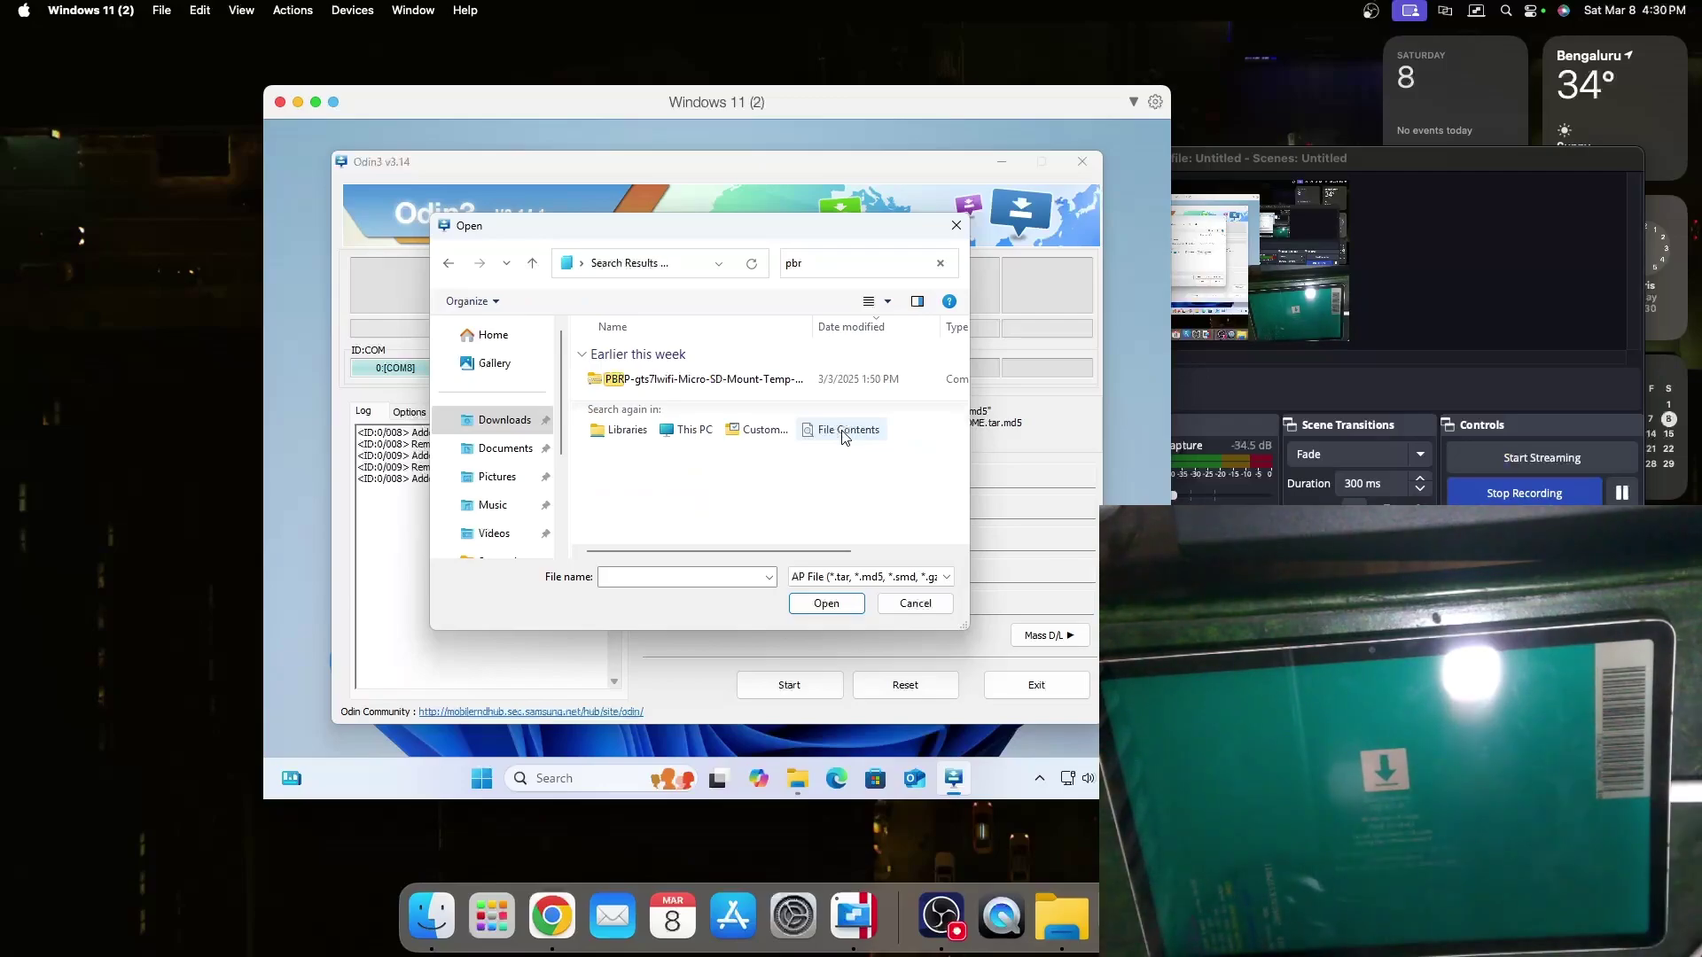
click(748, 381)
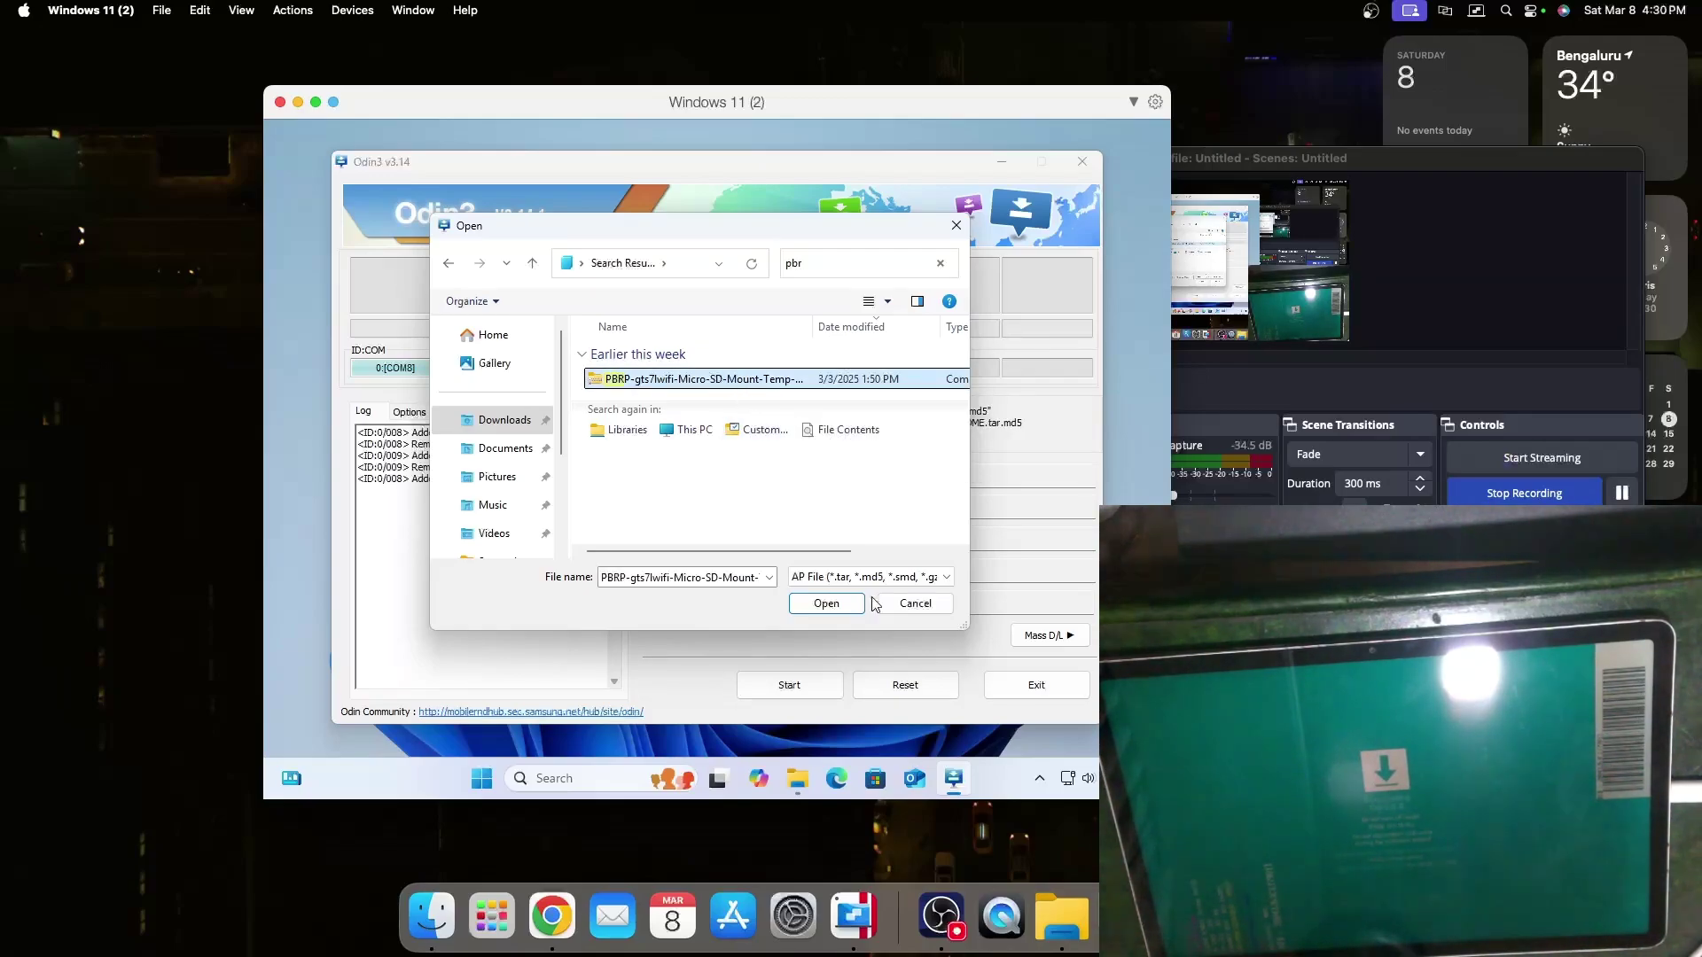
click(826, 603)
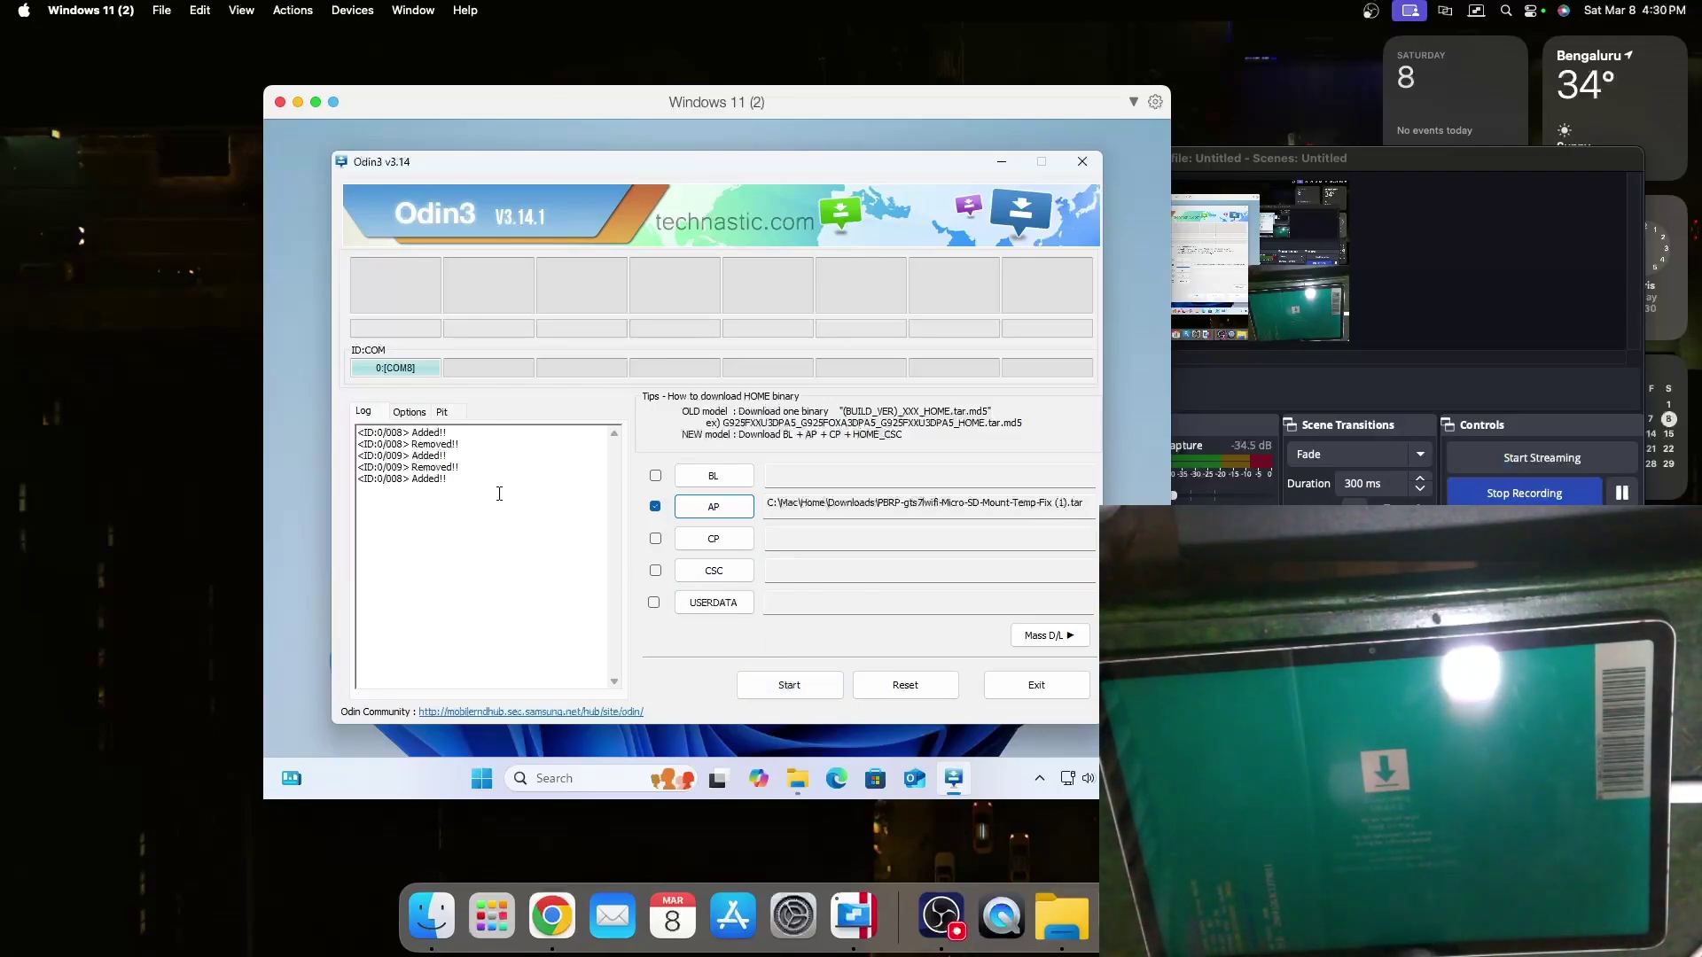
Review the flashing options, flash the loaded AP file, and connect the SAMSUNG_Android USB device to the Windows 11 virtual machine
click(409, 413)
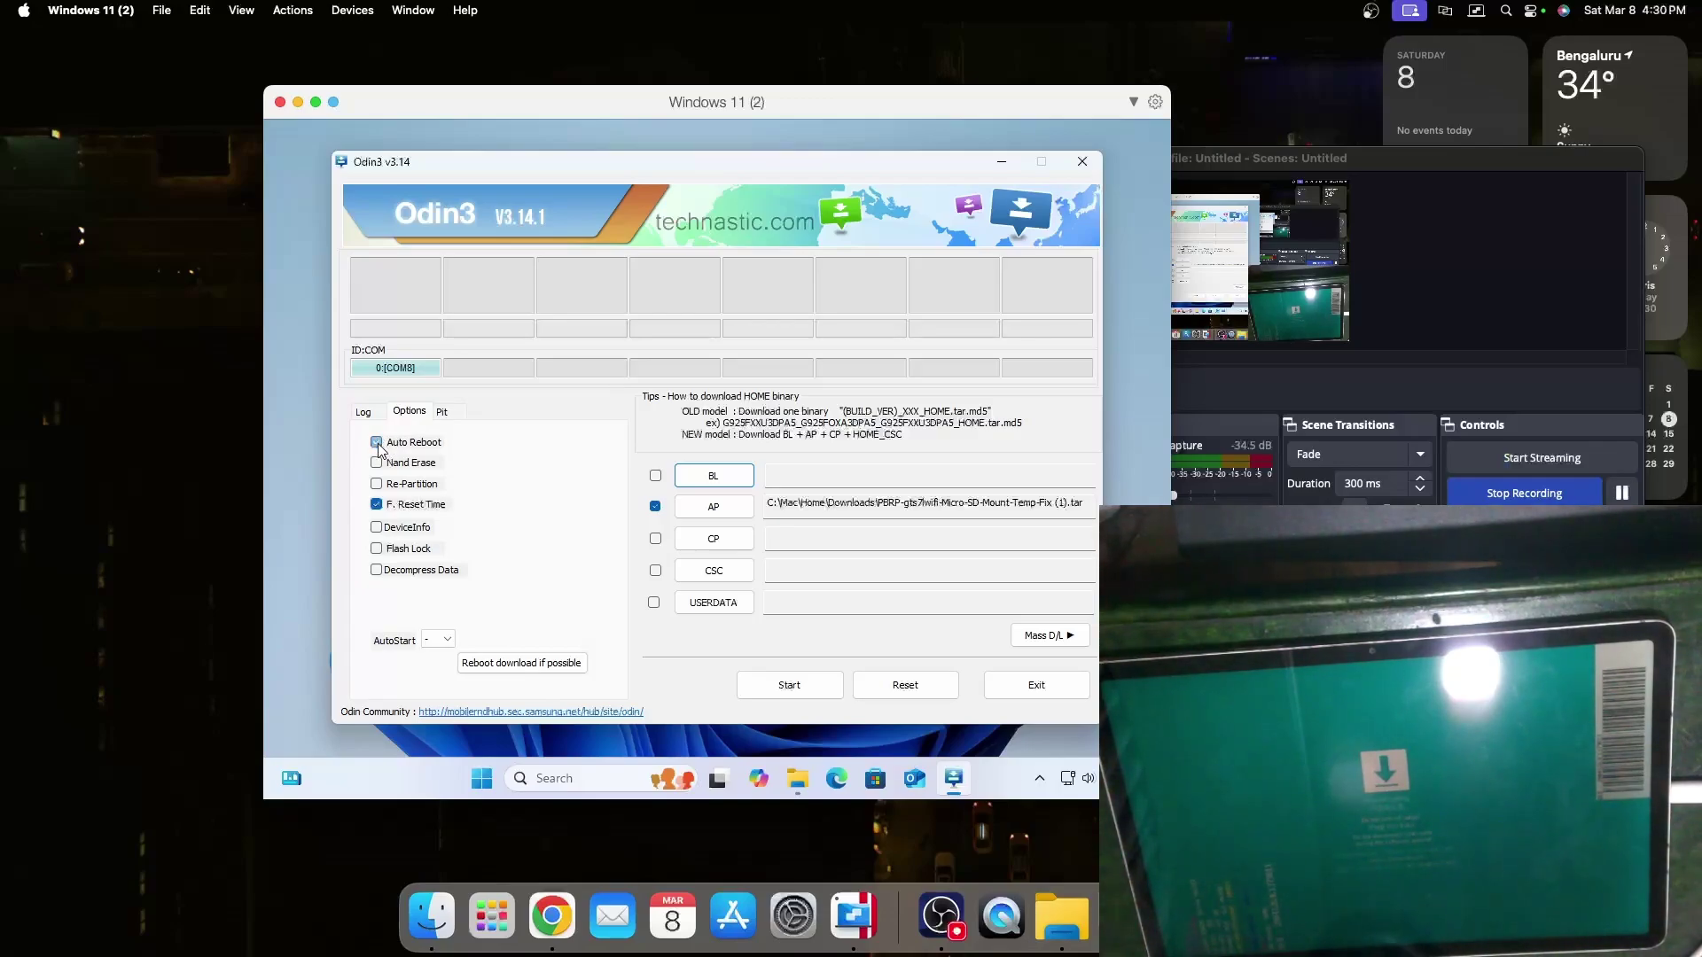
click(363, 413)
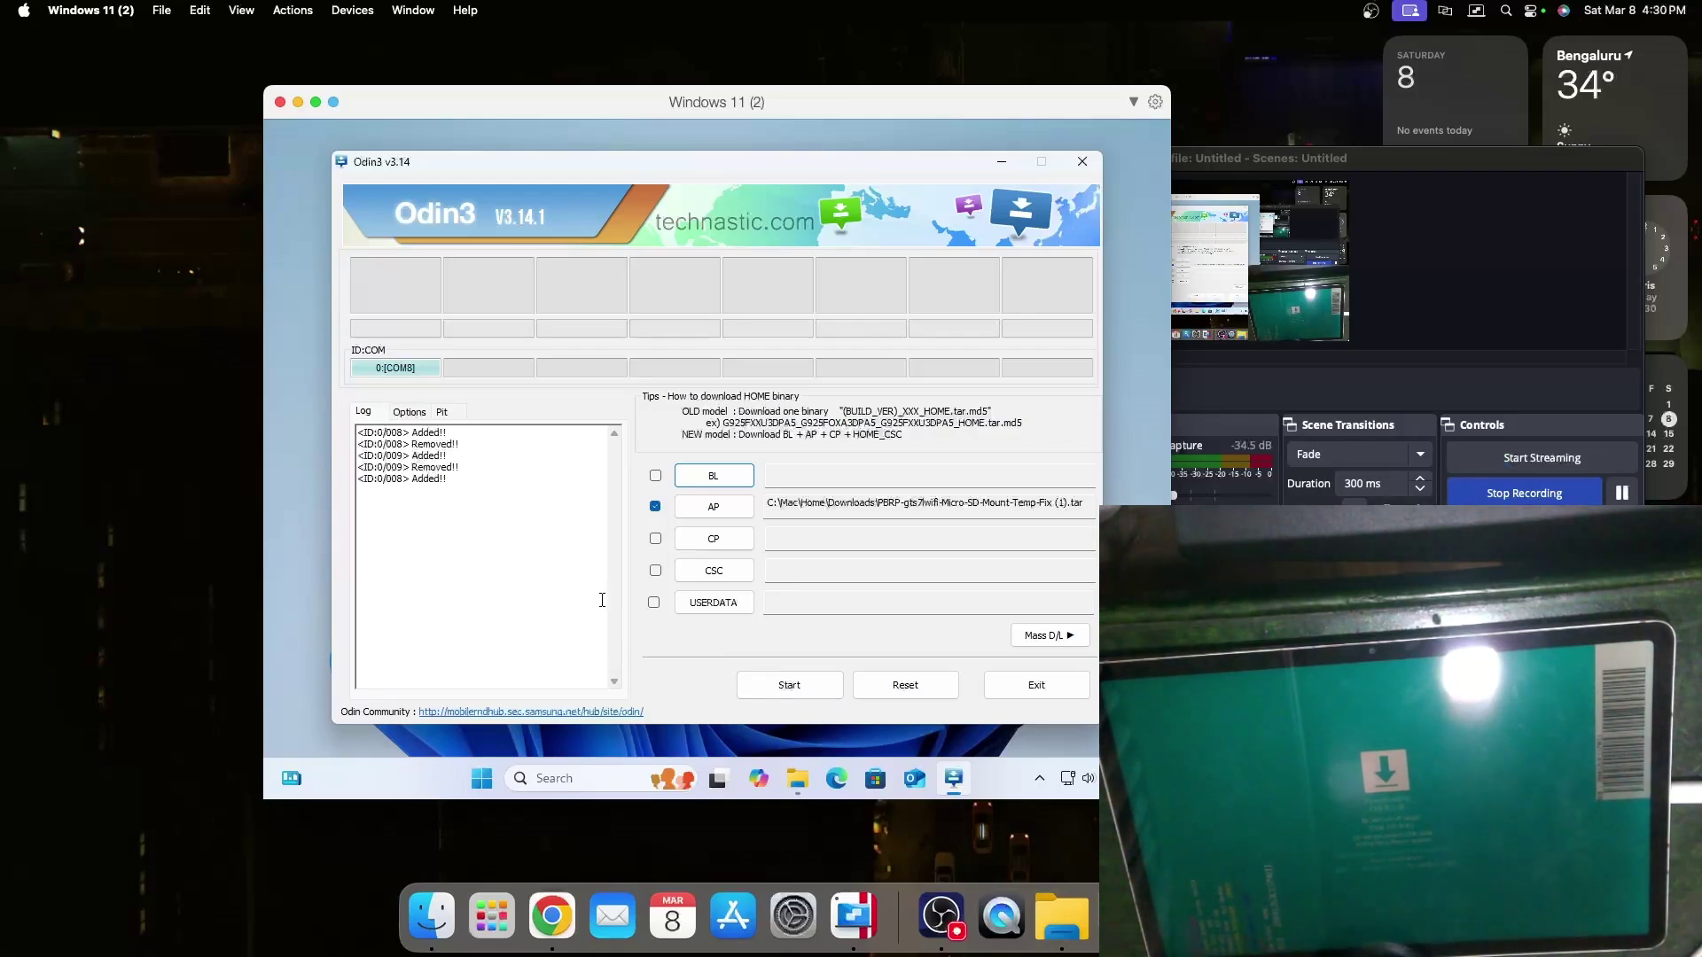
click(767, 689)
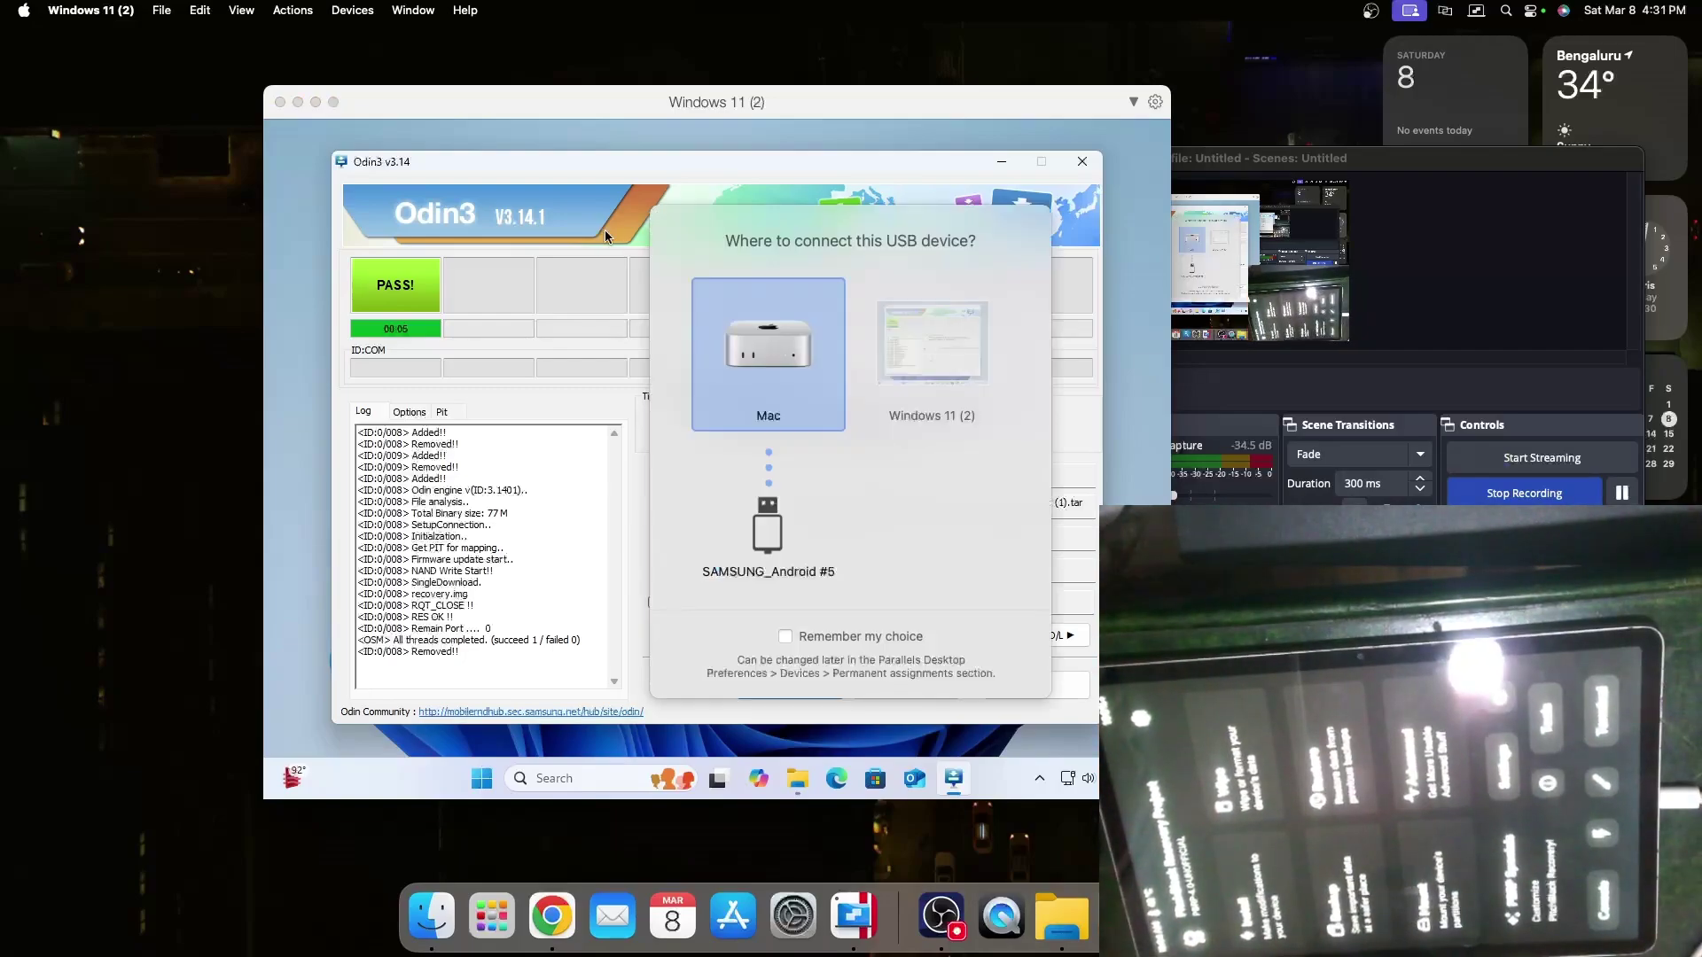
click(908, 328)
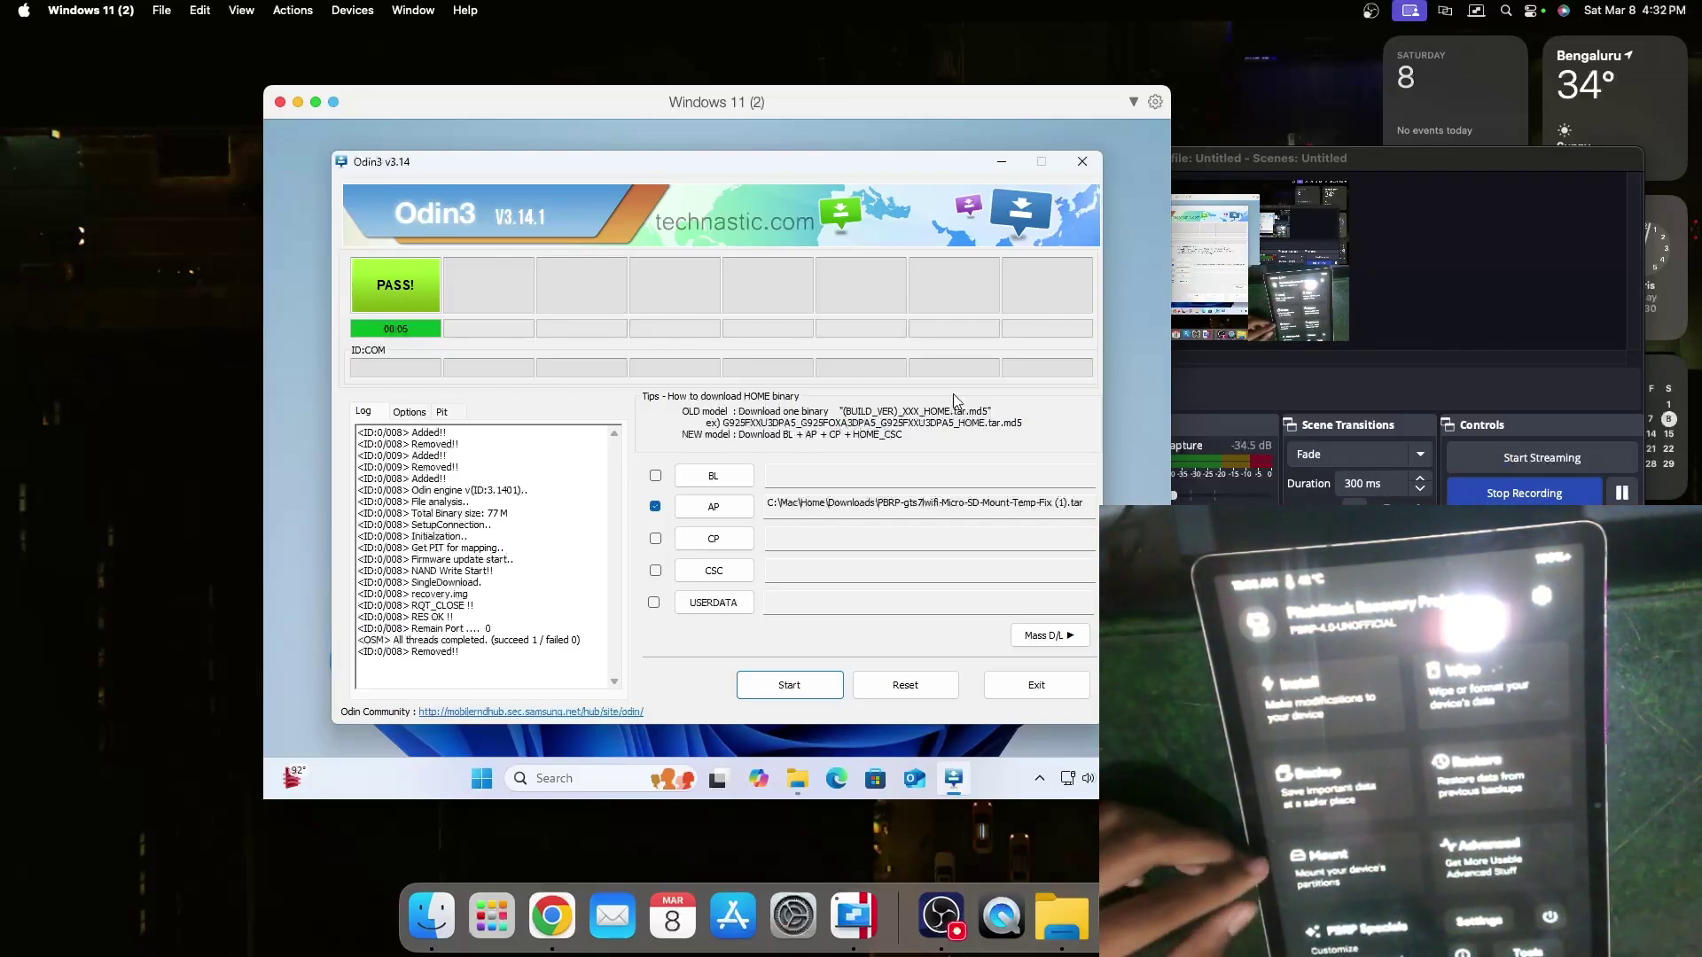
Minimize Odin3, search the web in Edge for "unica tab s7", and open the XDA thread for the UN1CA ROM
click(1001, 163)
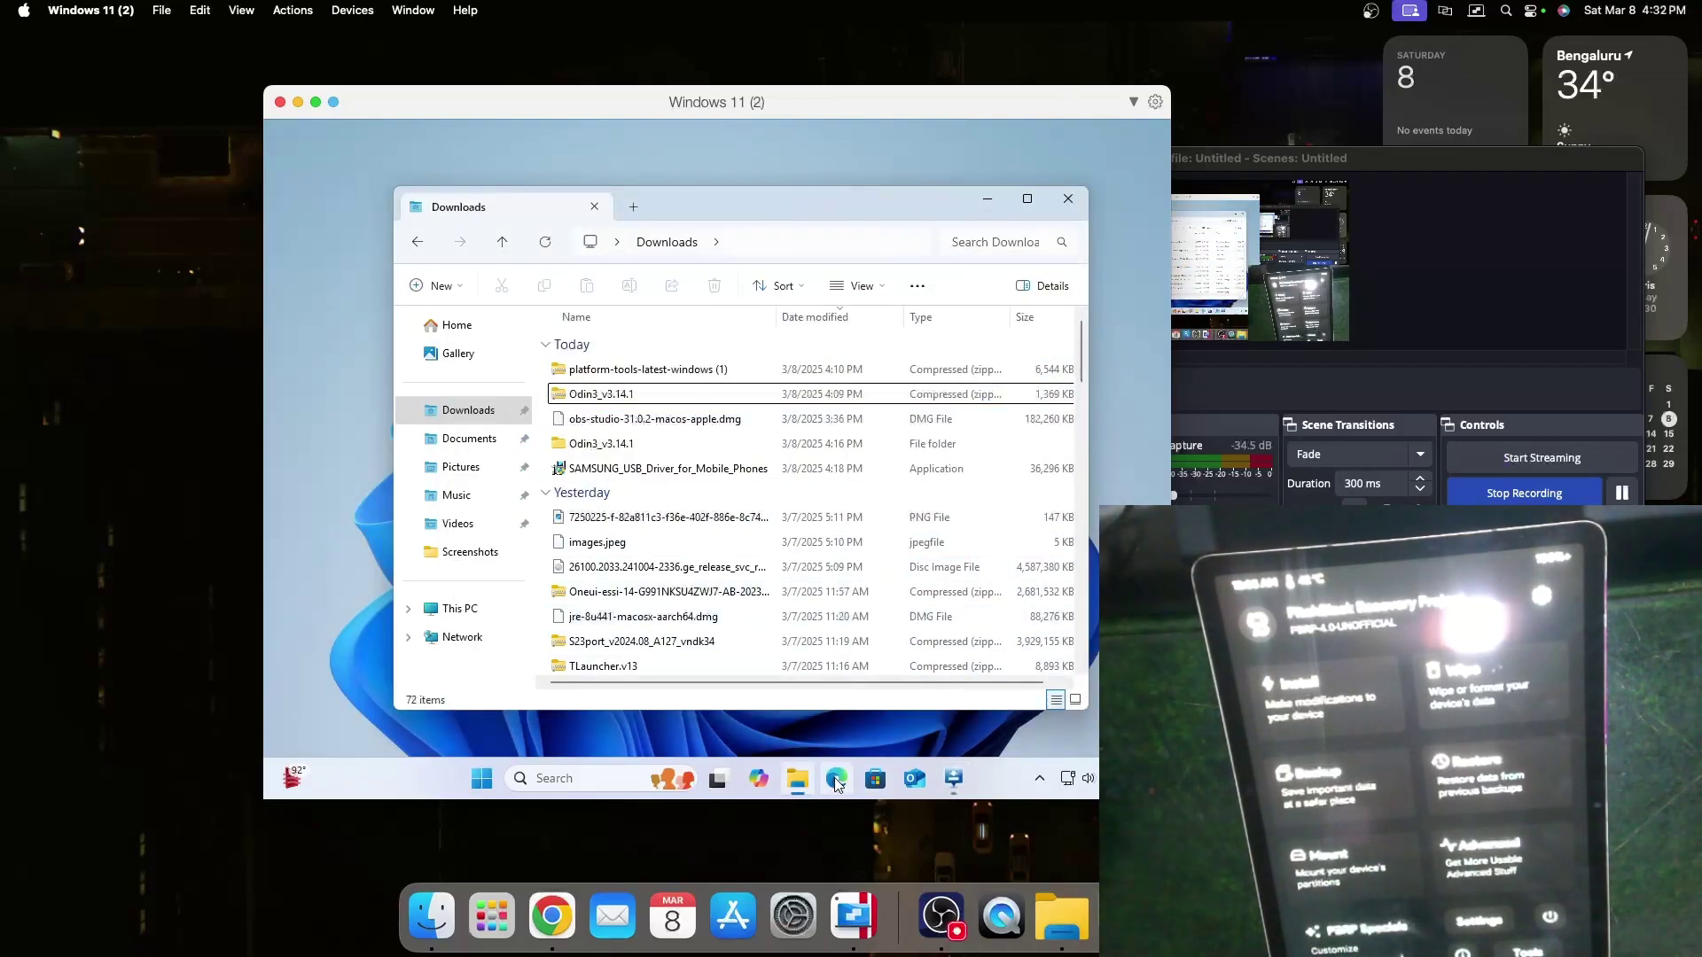
click(835, 779)
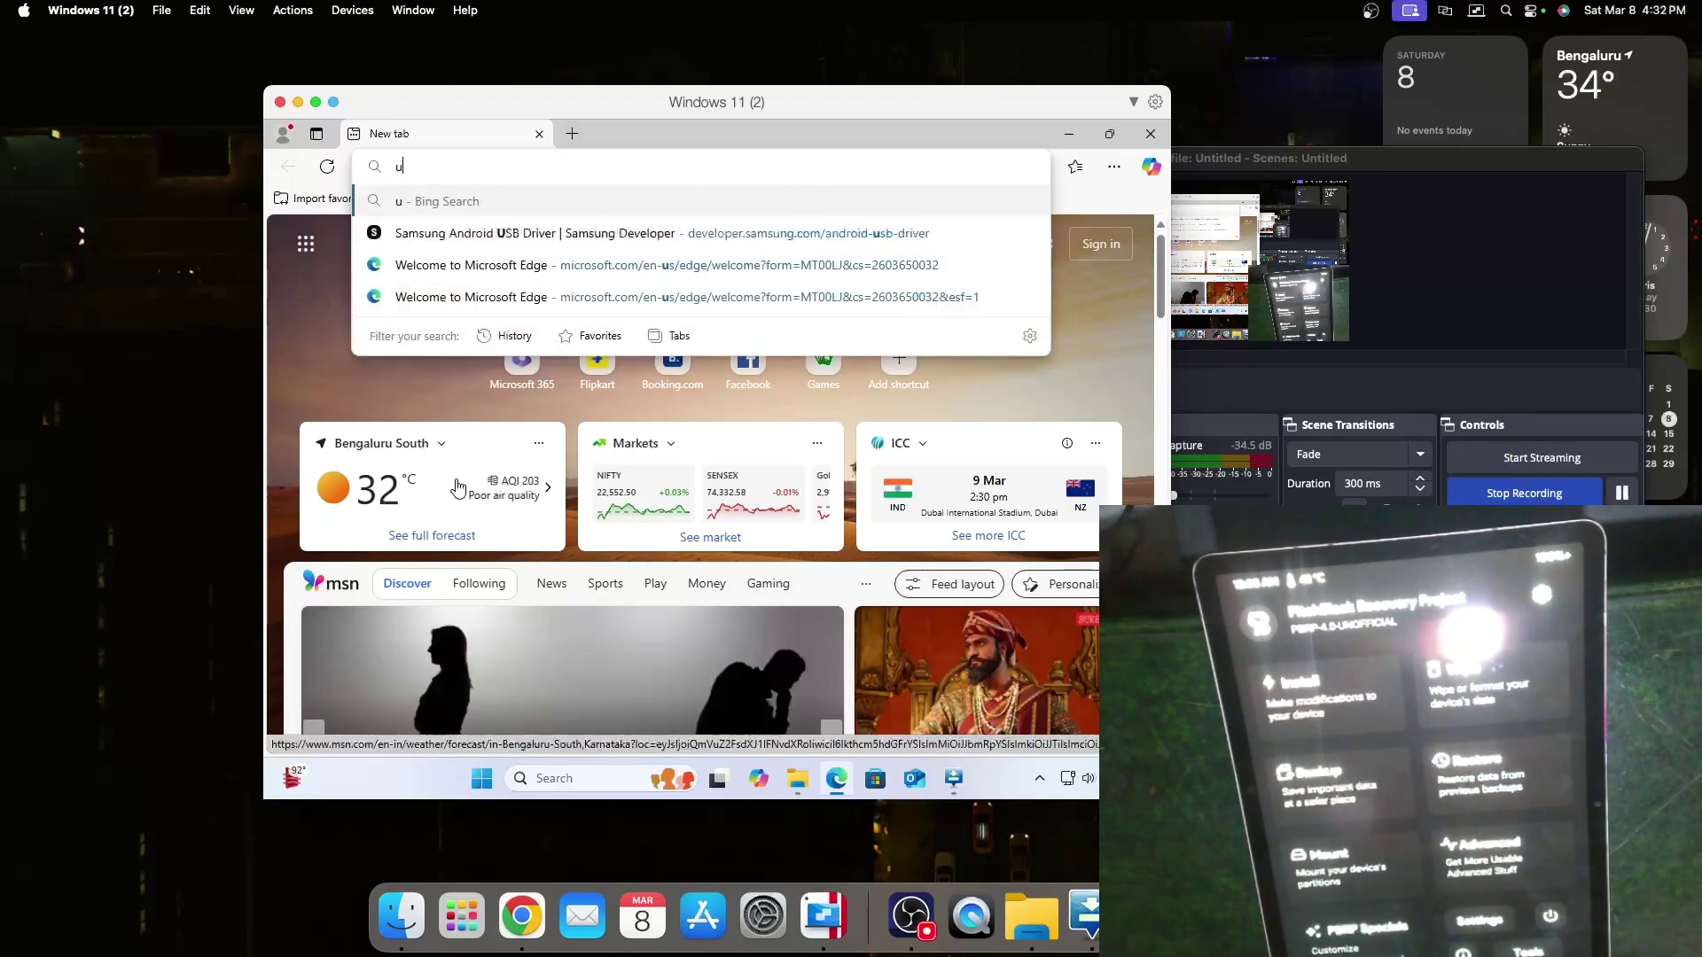
text(unica)
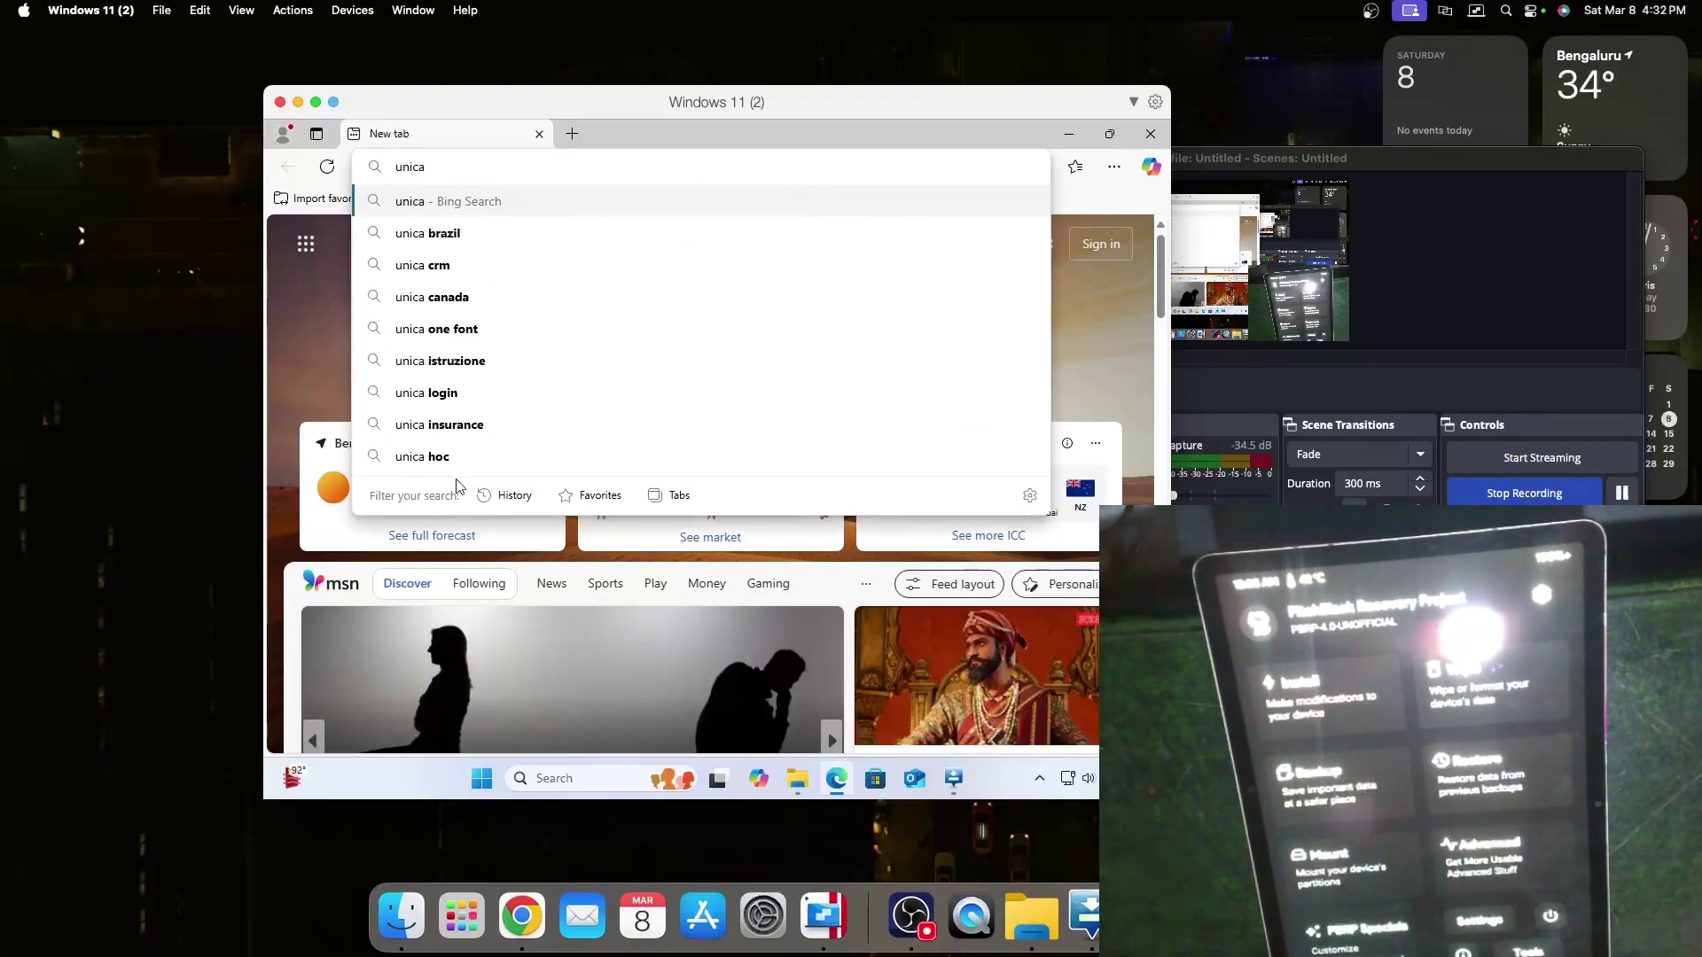
text( tab s)
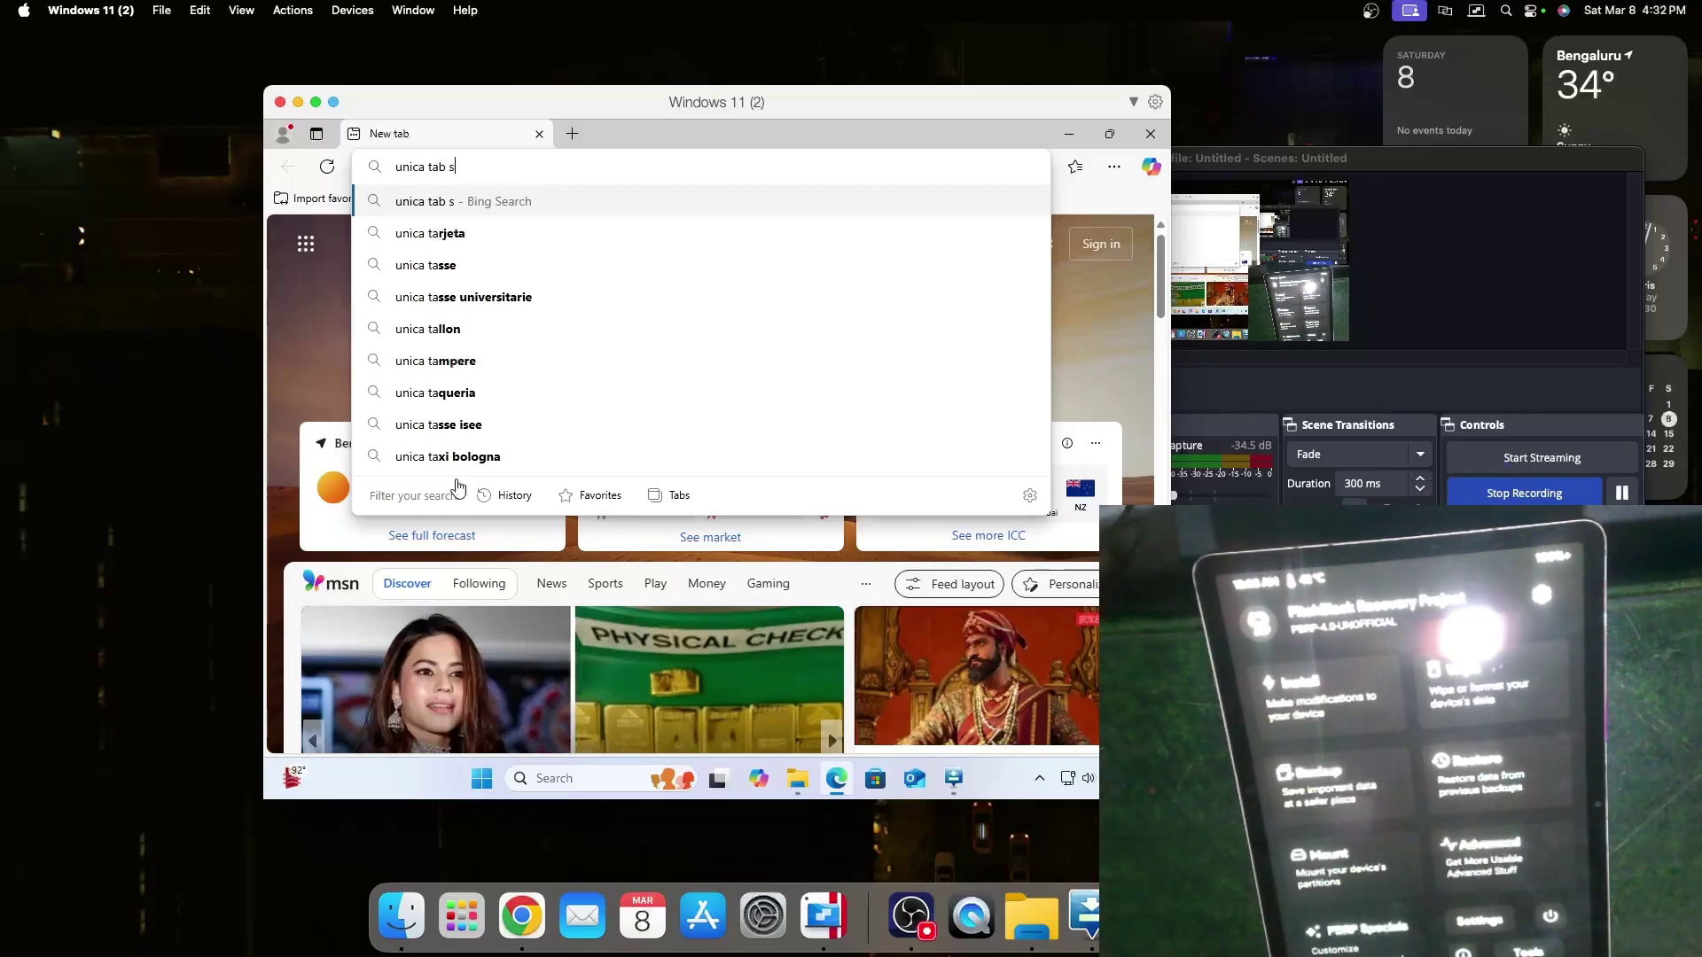
text(7)
key(Return)
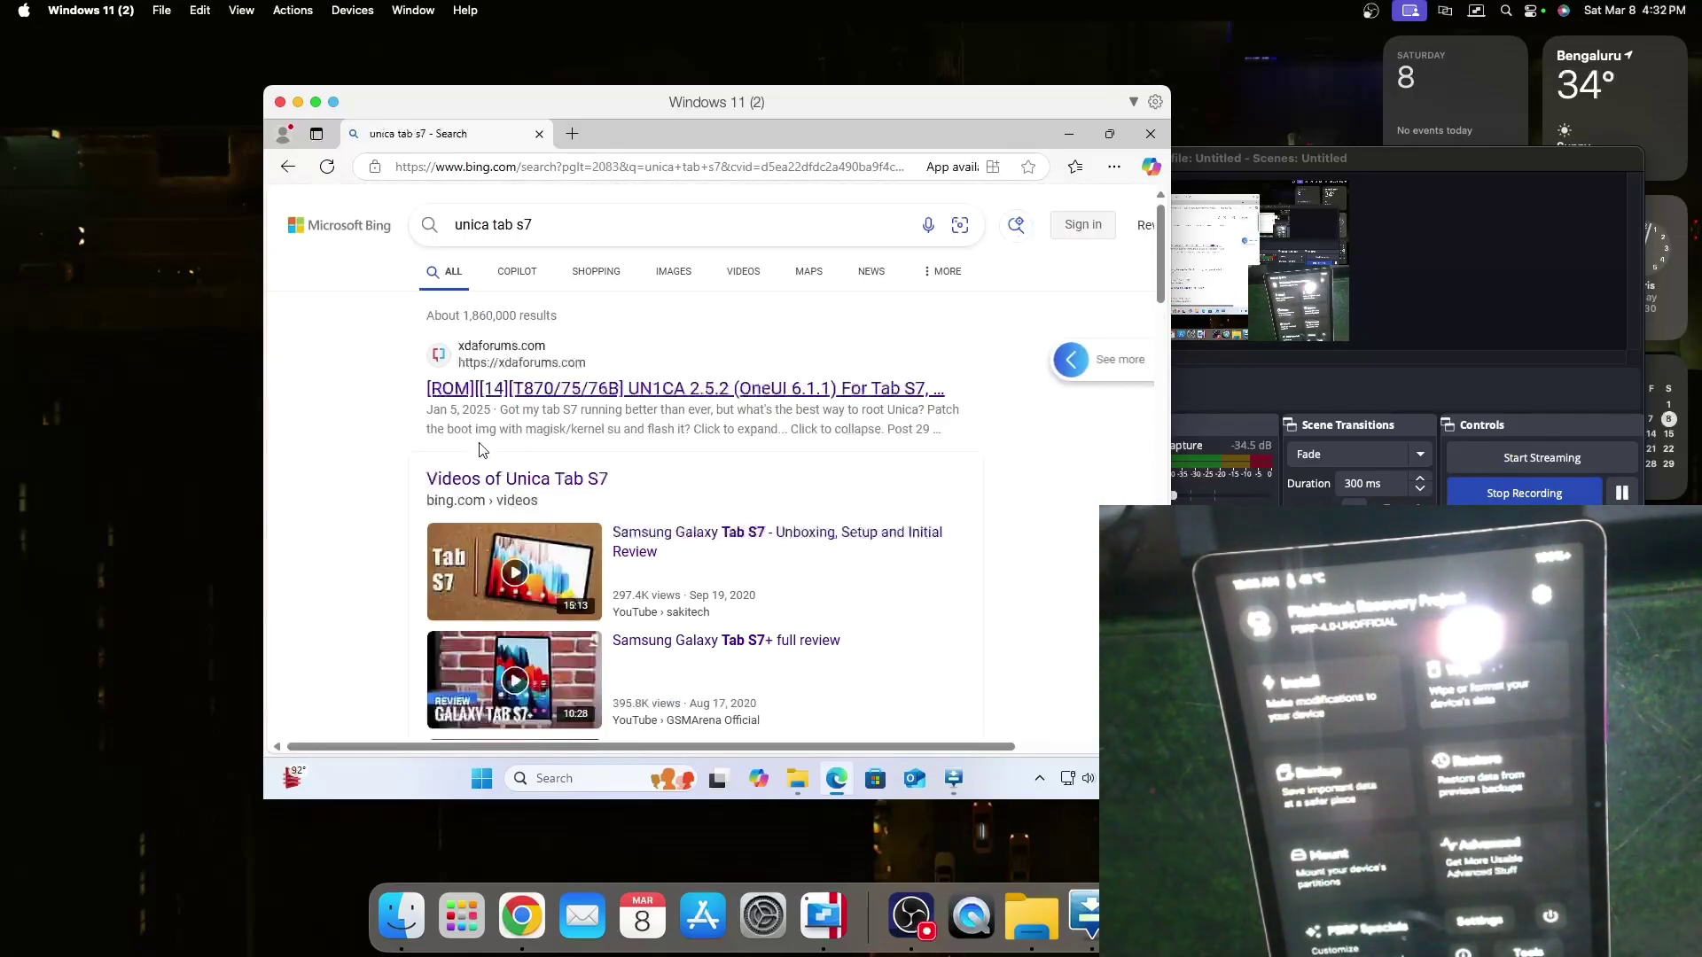
click(501, 389)
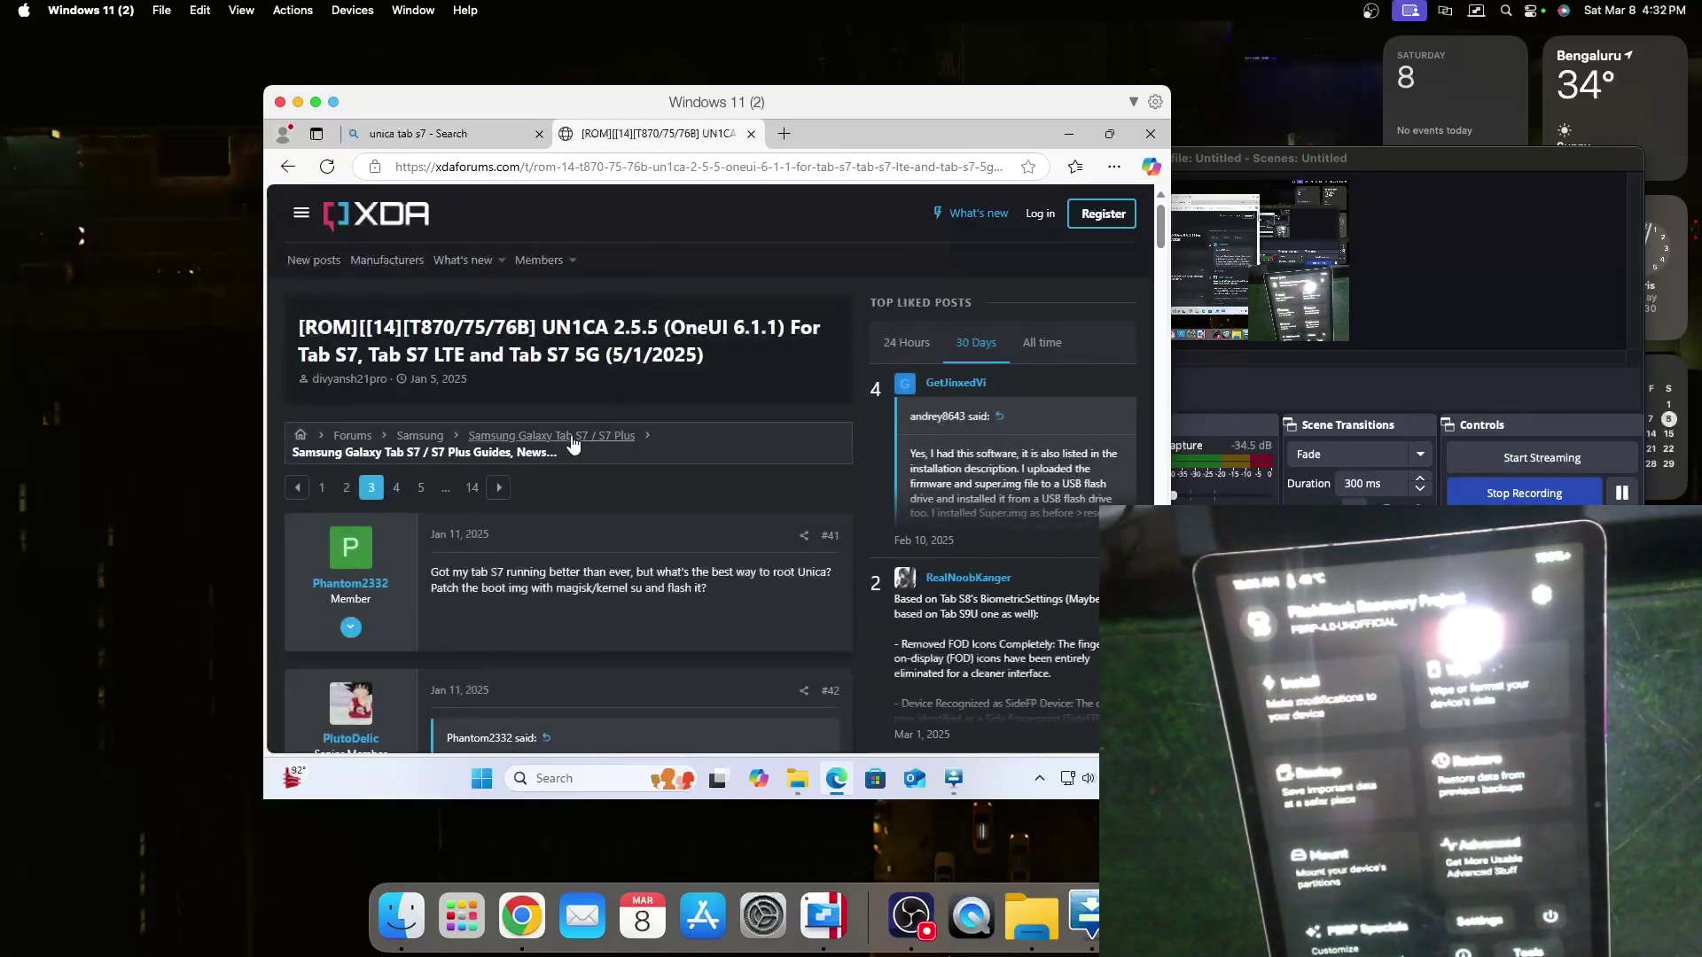
Go to the first page of the XDA thread and open its UN1CA HUB files link on SourceForge
click(321, 490)
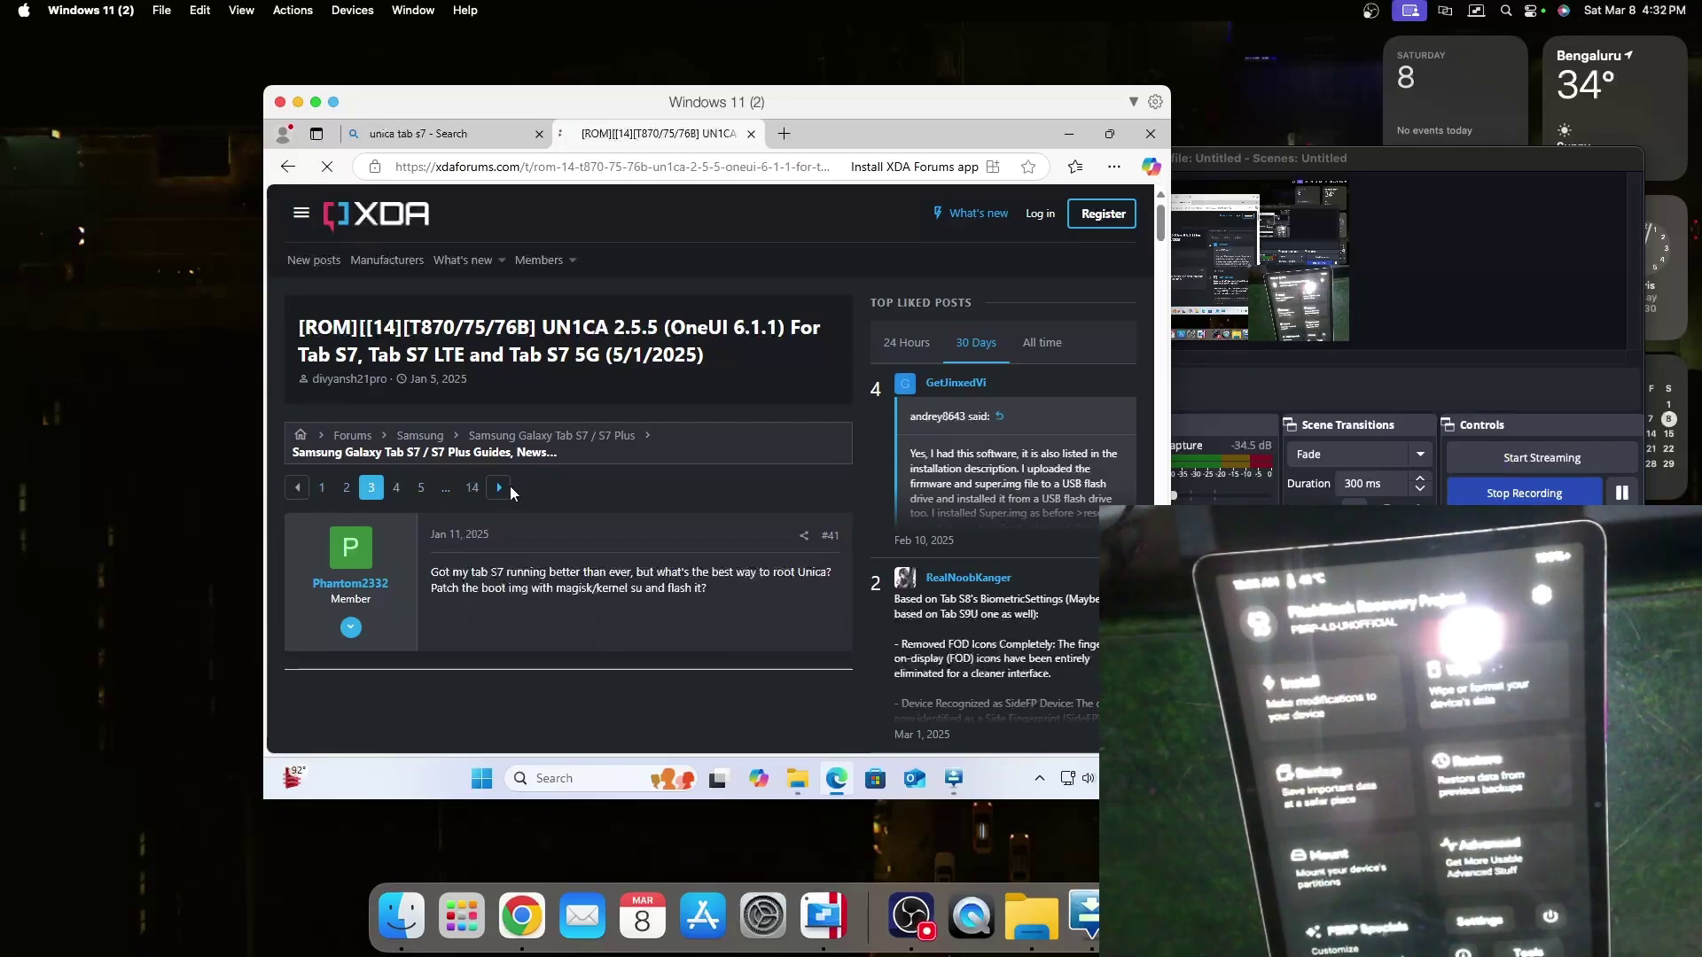
scroll(496, 505, down, 3)
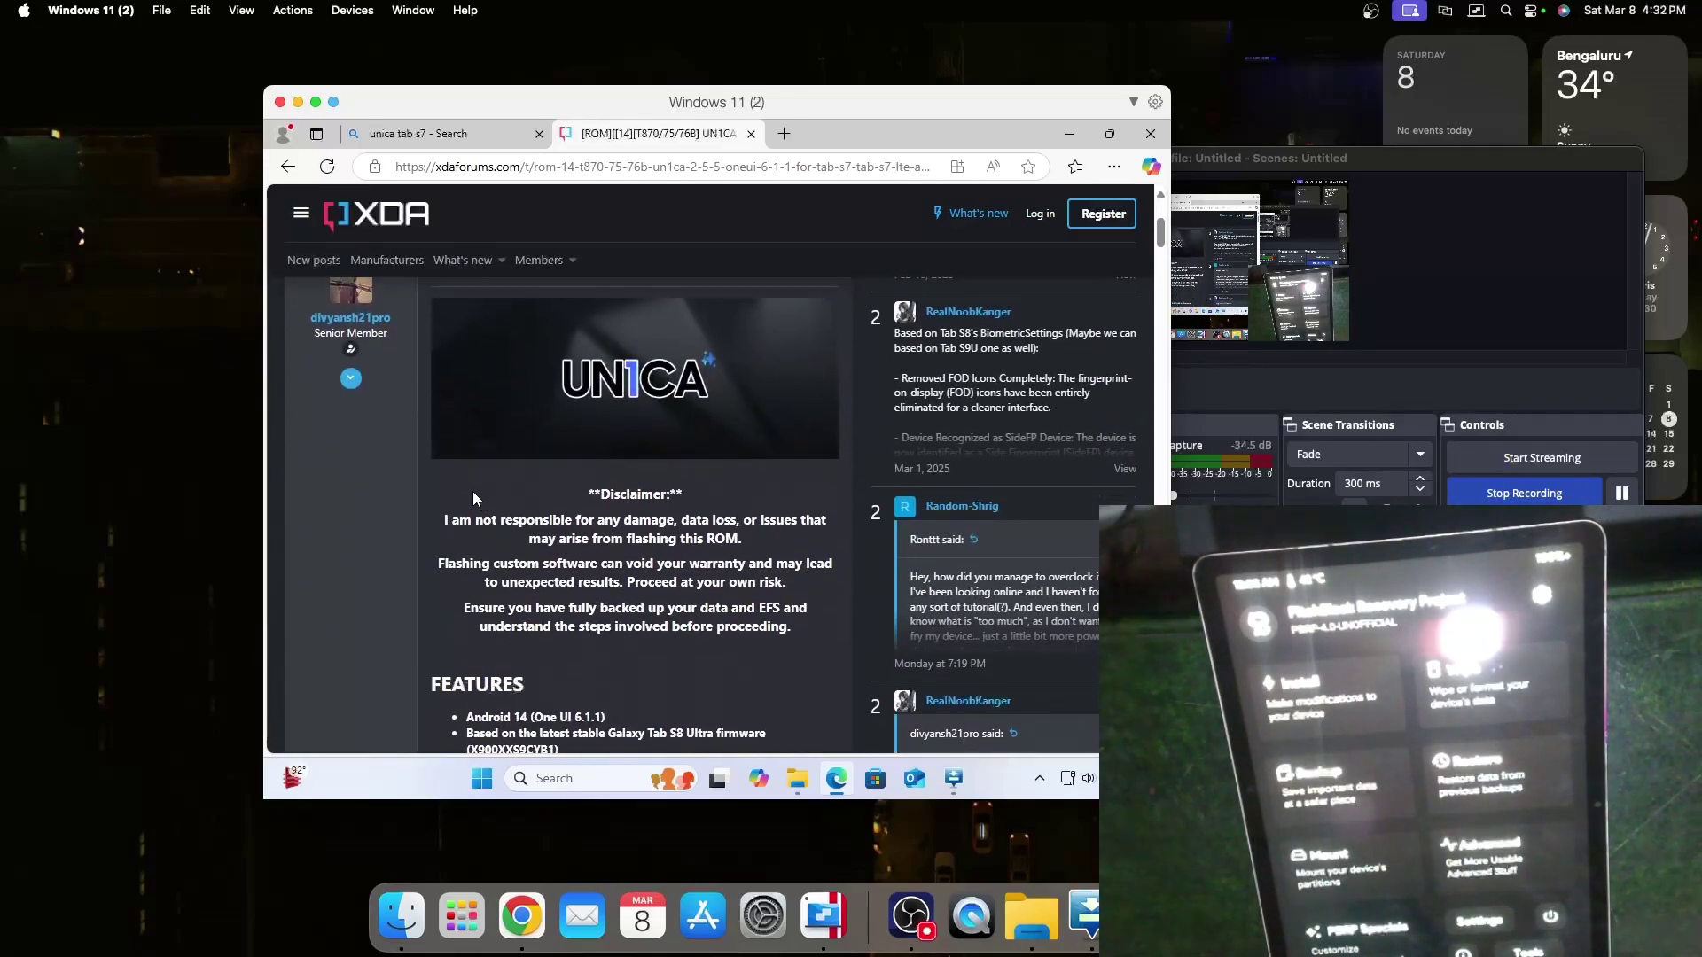
scroll(396, 454, down, 10)
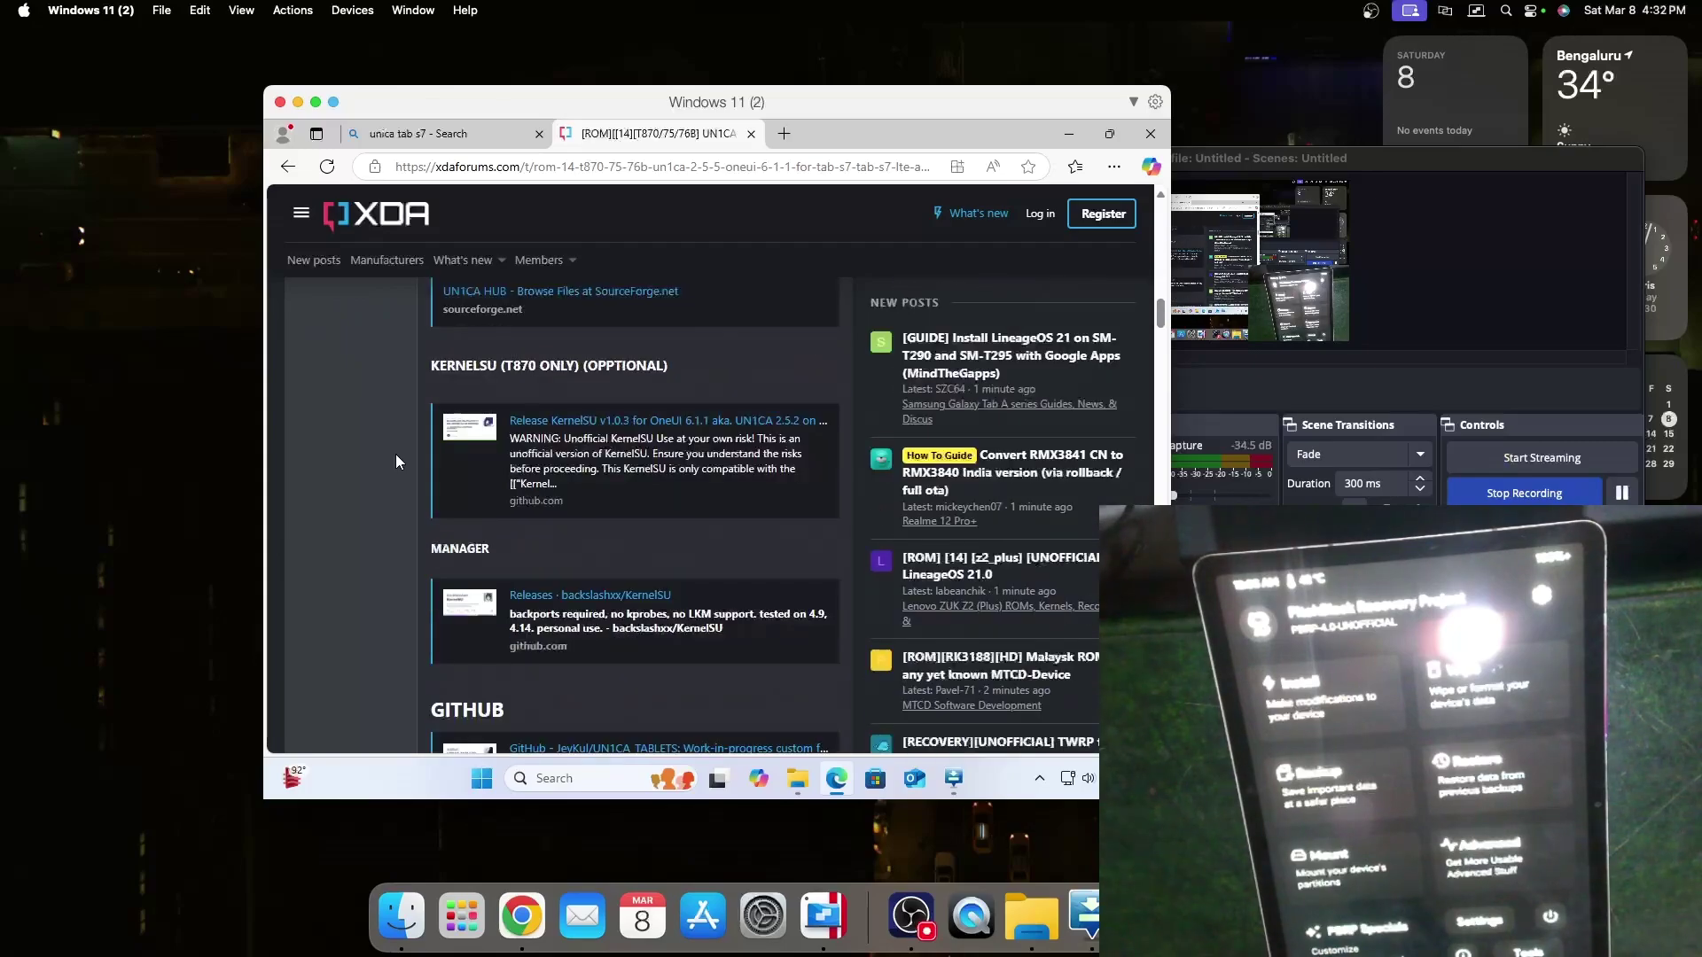
scroll(393, 454, up, 8)
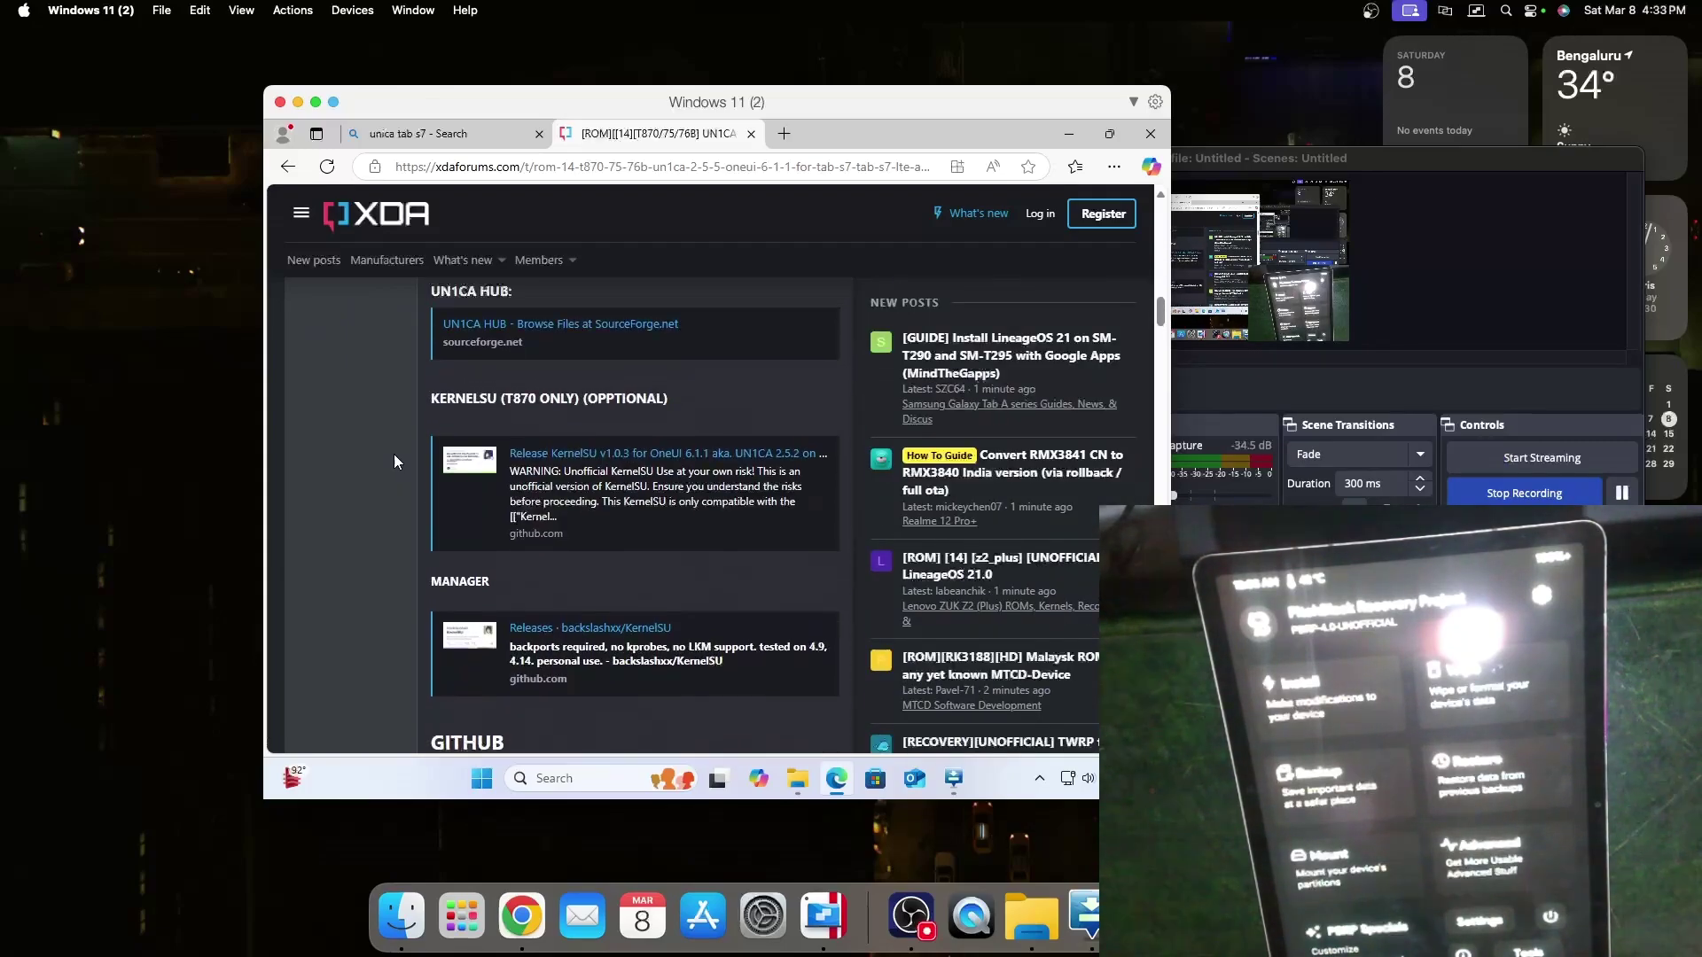
click(449, 473)
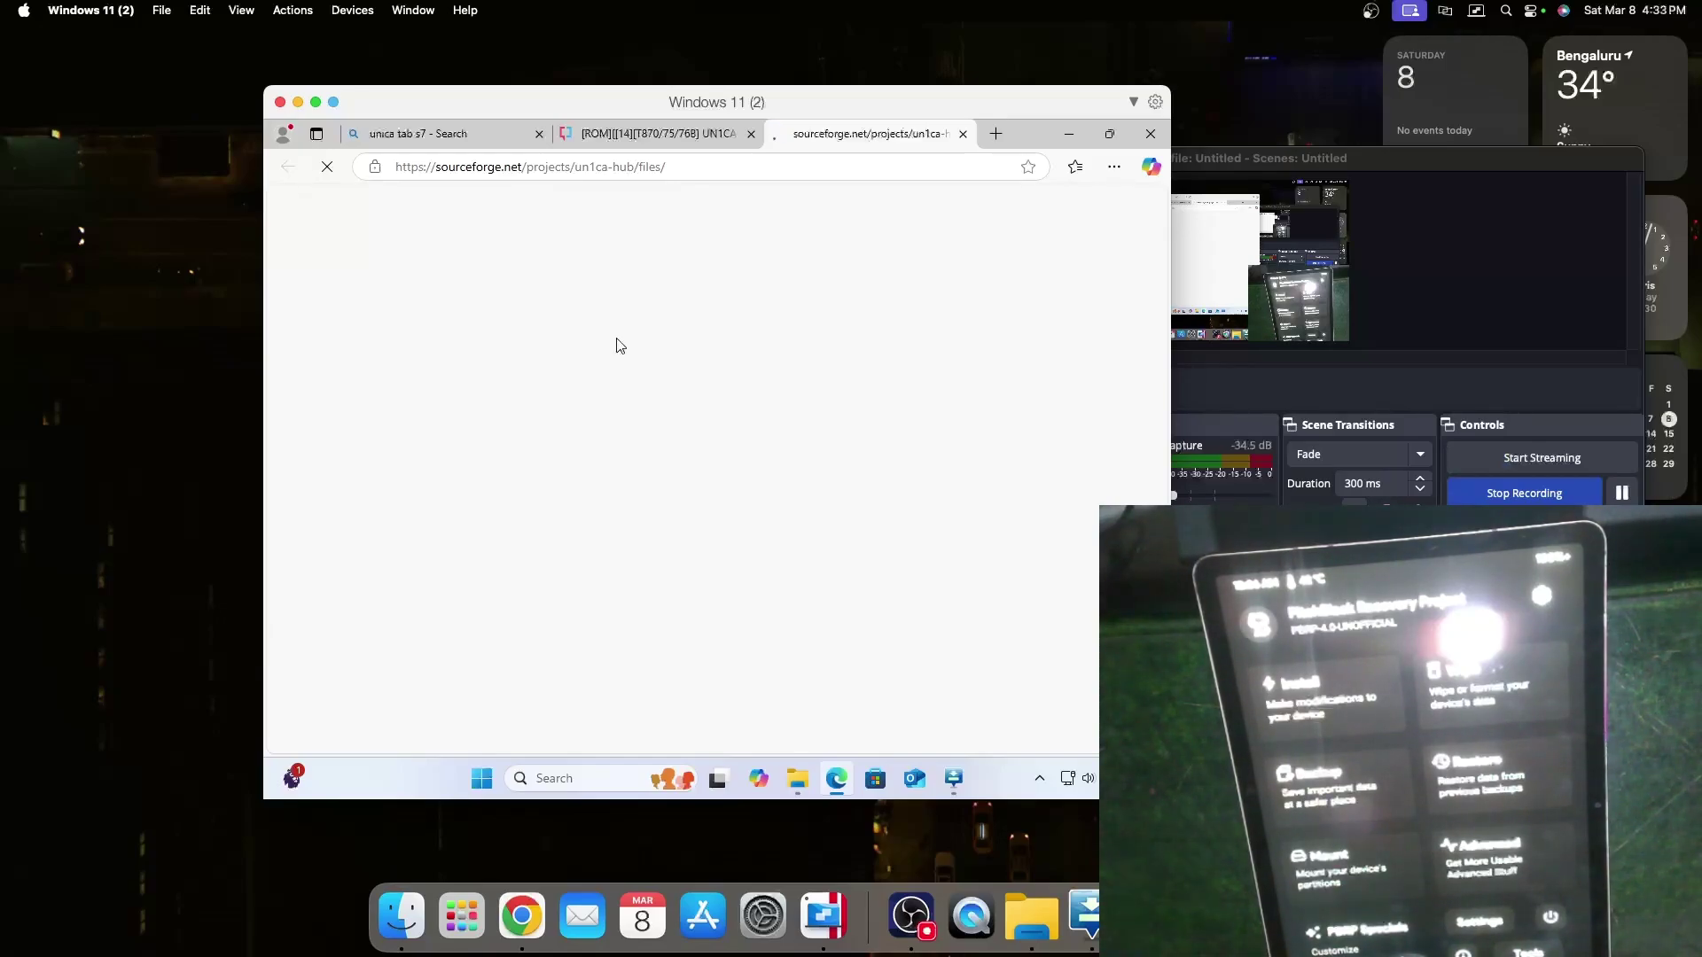
Download super.img from the Tab-S7 Extras folder and keep the file despite the browser's warning
scroll(582, 507, down, 3)
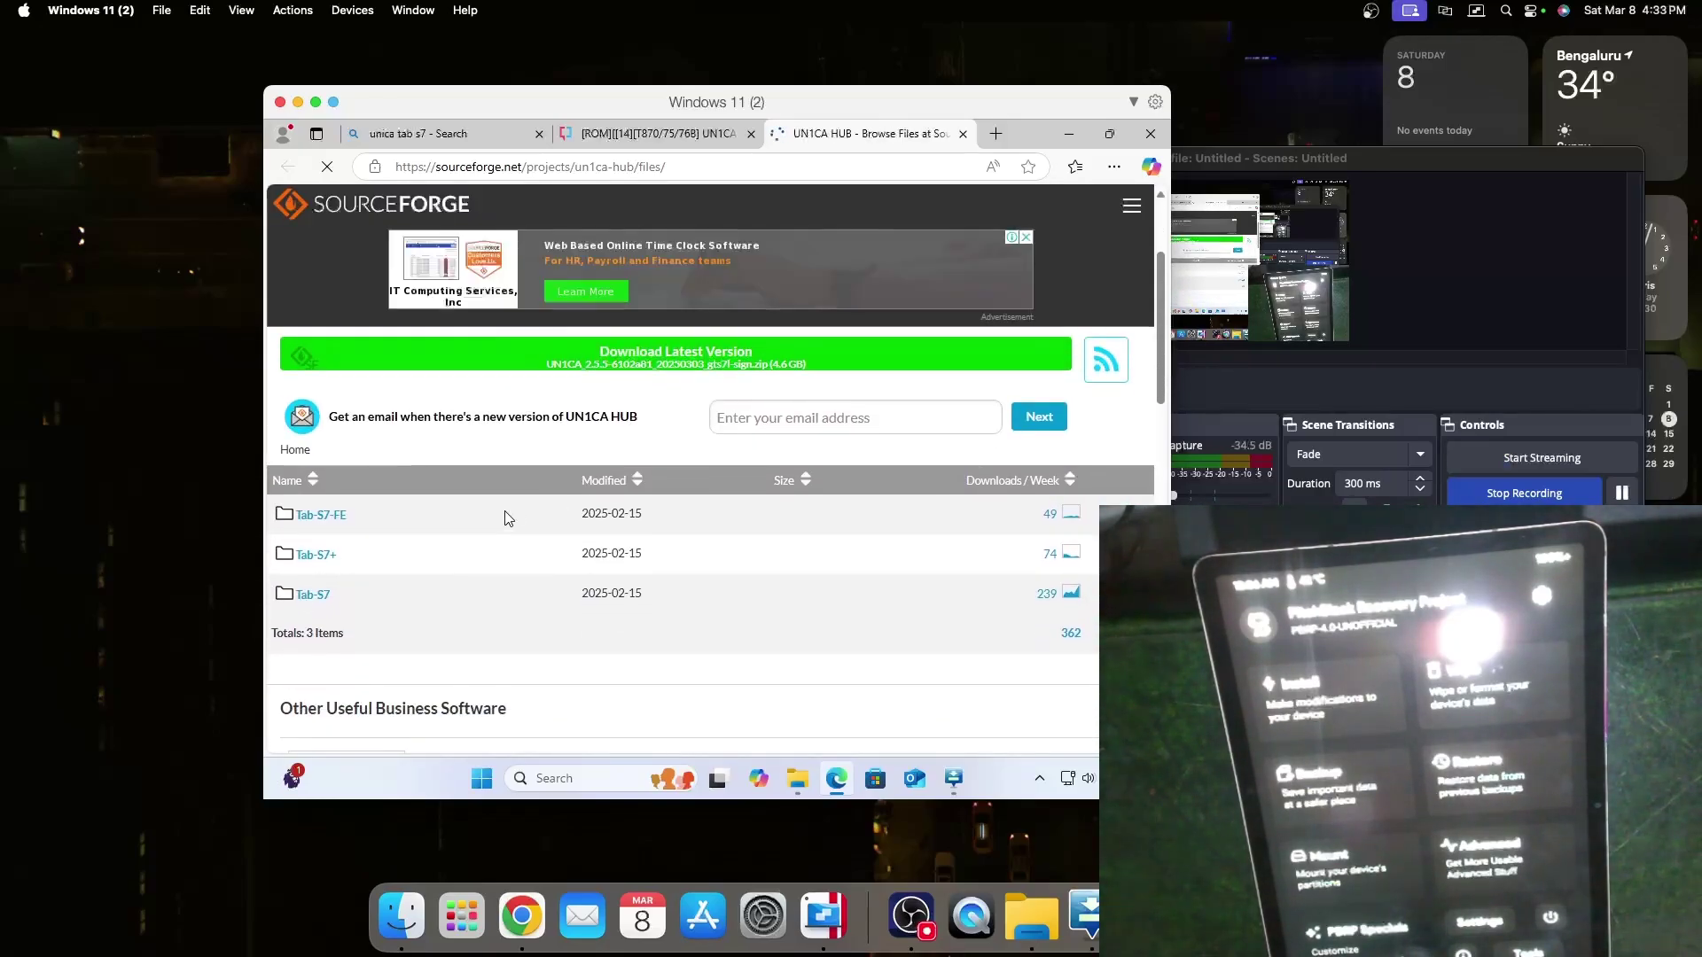
click(312, 595)
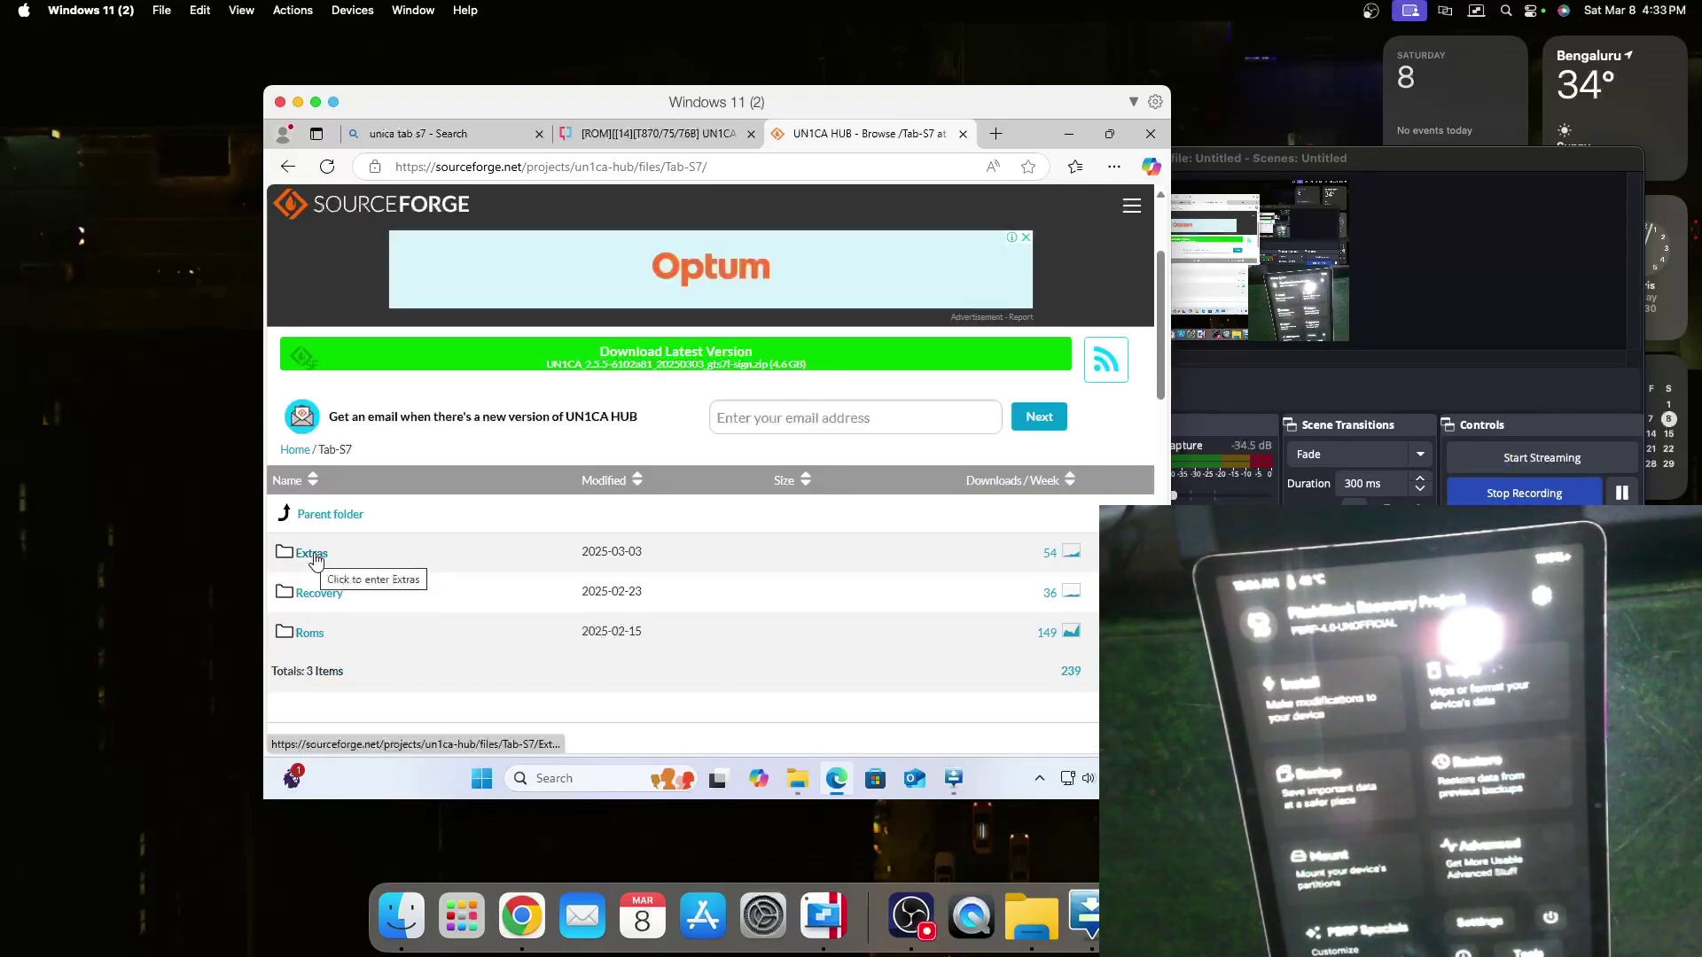
click(312, 553)
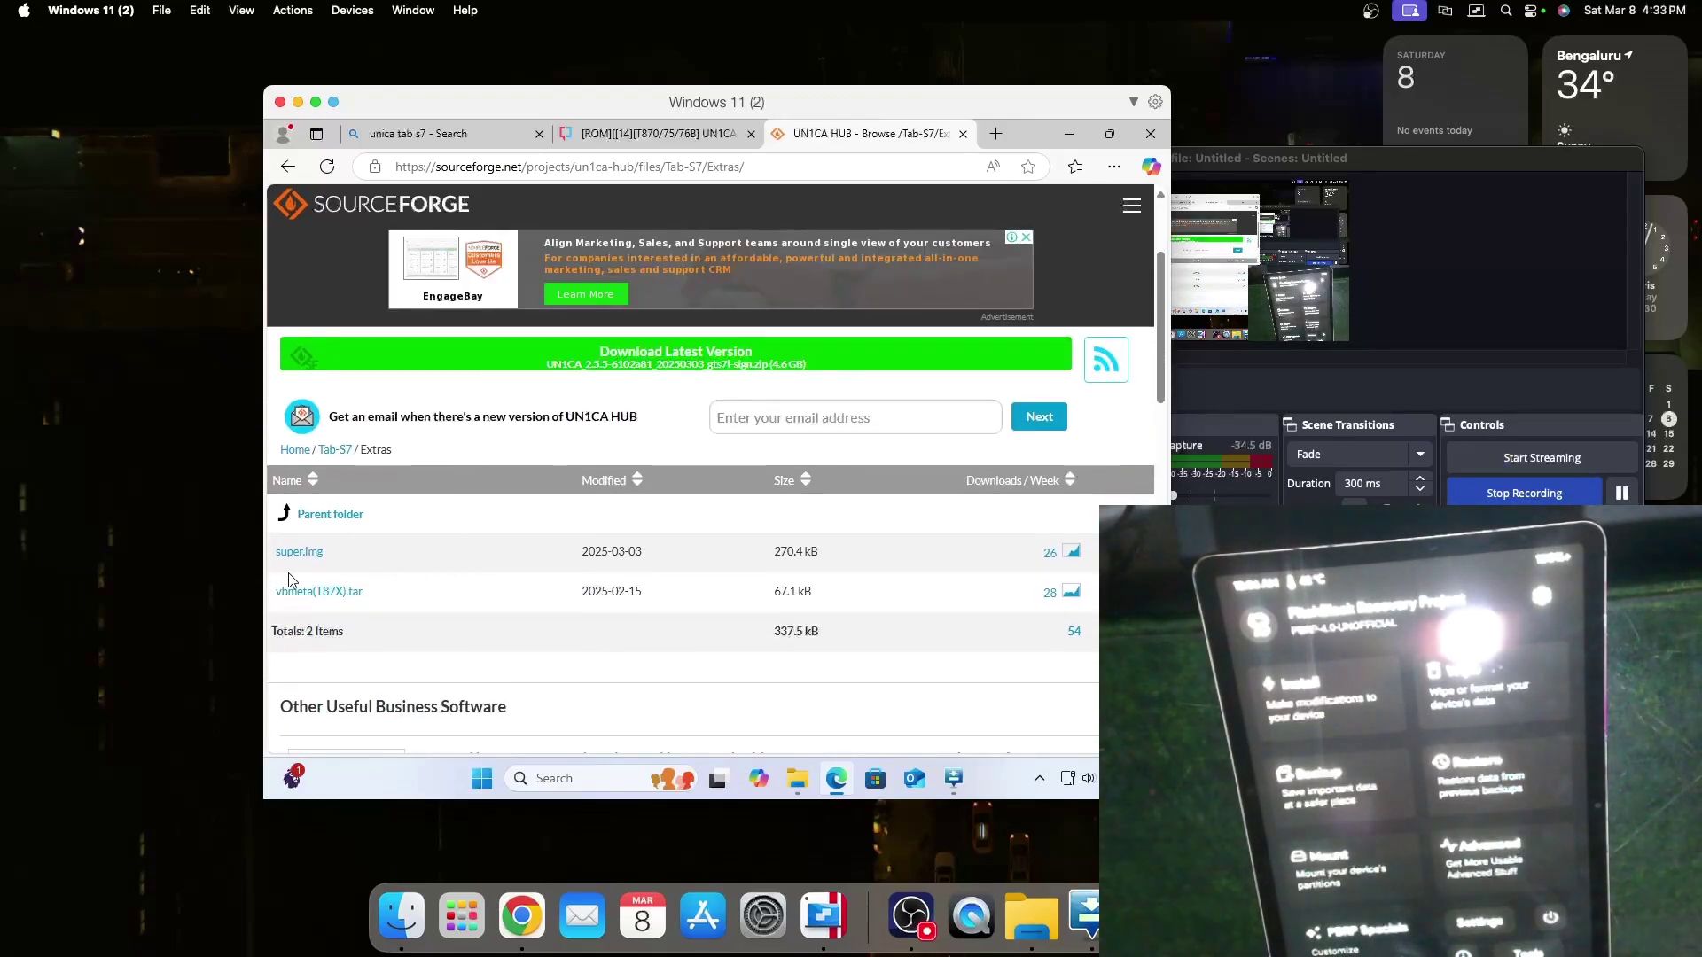
click(307, 555)
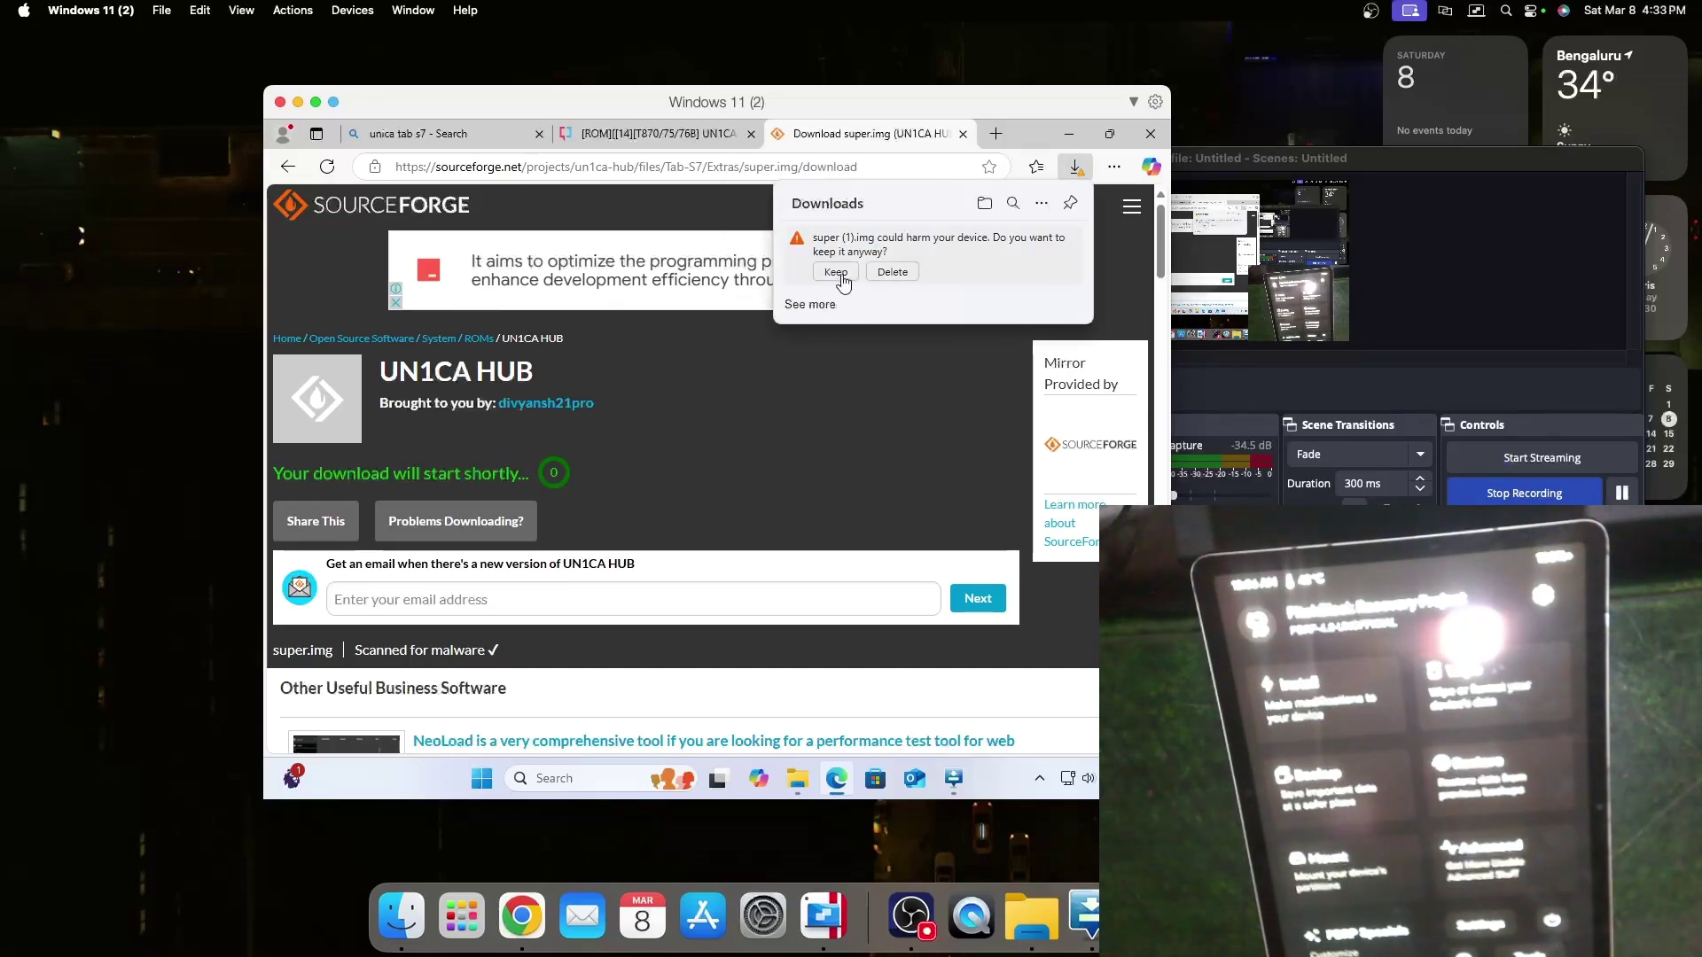
click(840, 272)
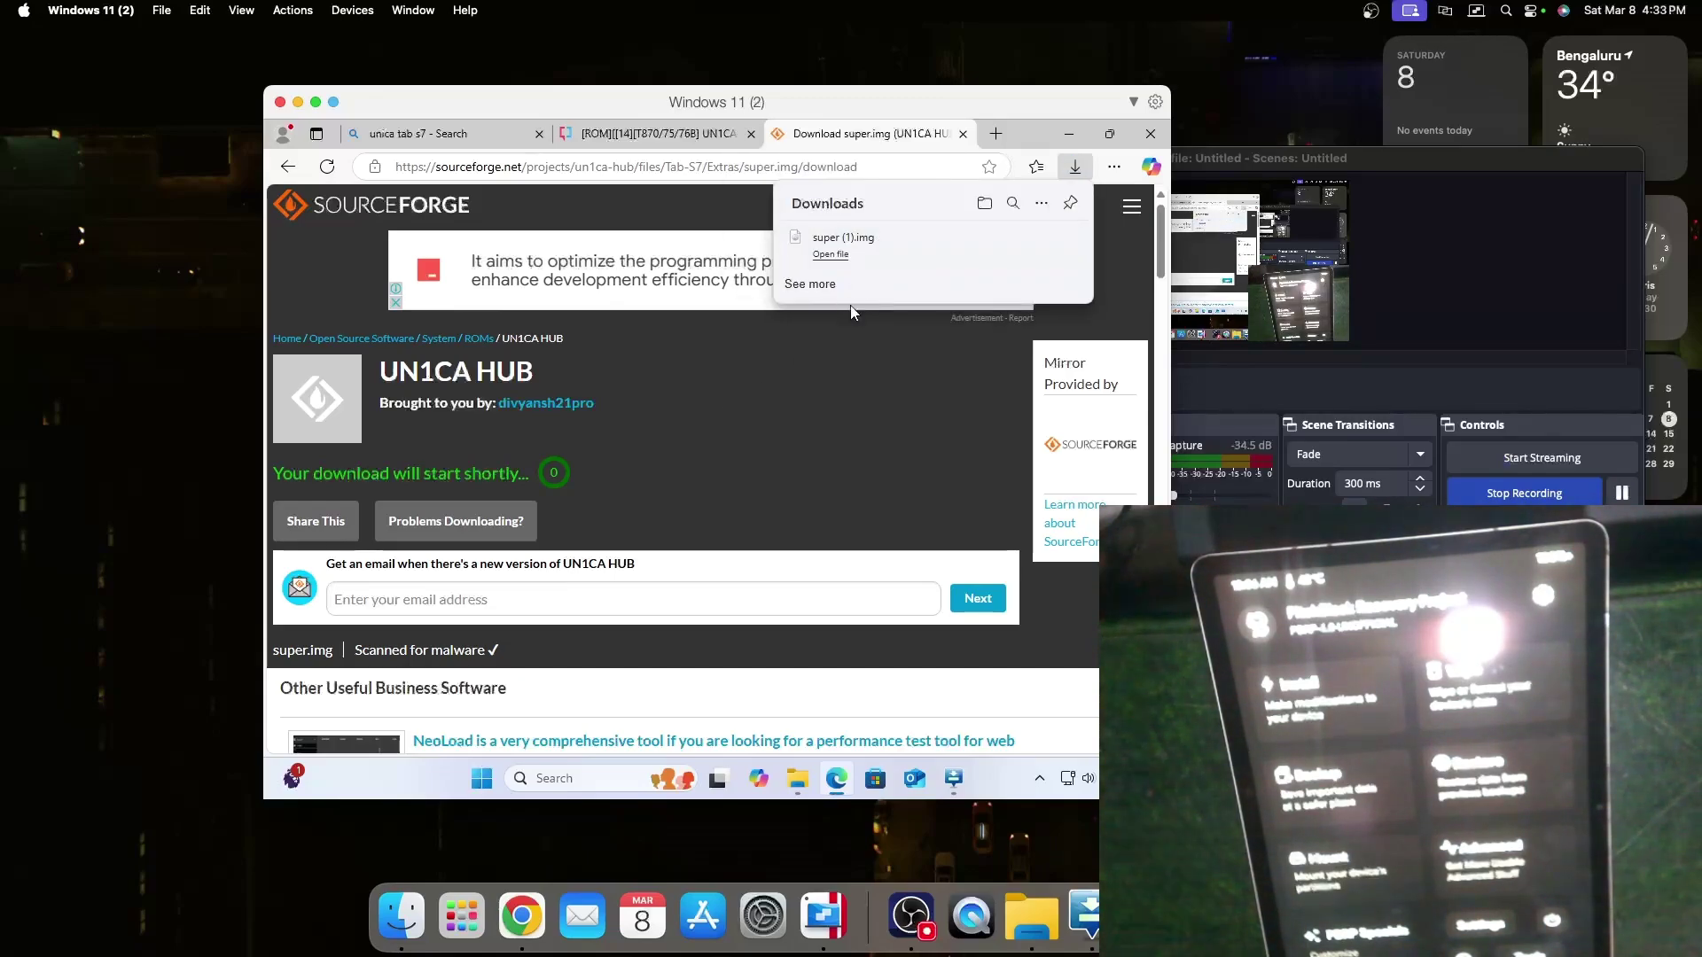
Open the Downloads folder in File Explorer, check the super (1) and platform-tools archives, and sort the files by name
click(797, 778)
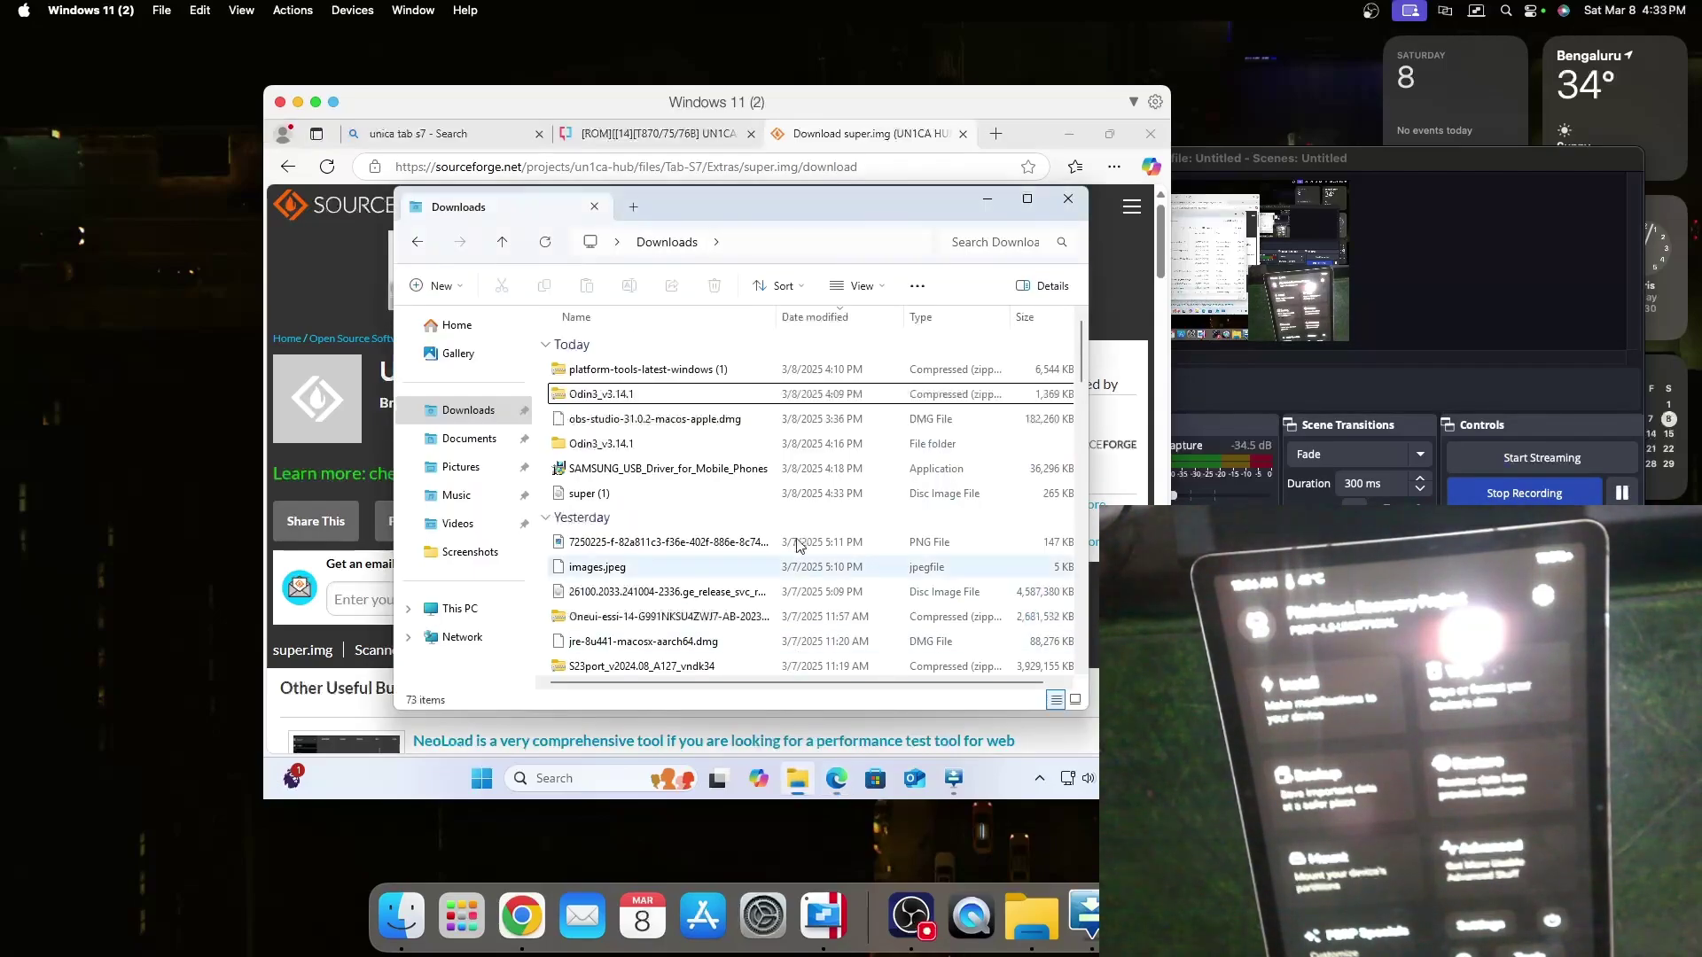
click(619, 497)
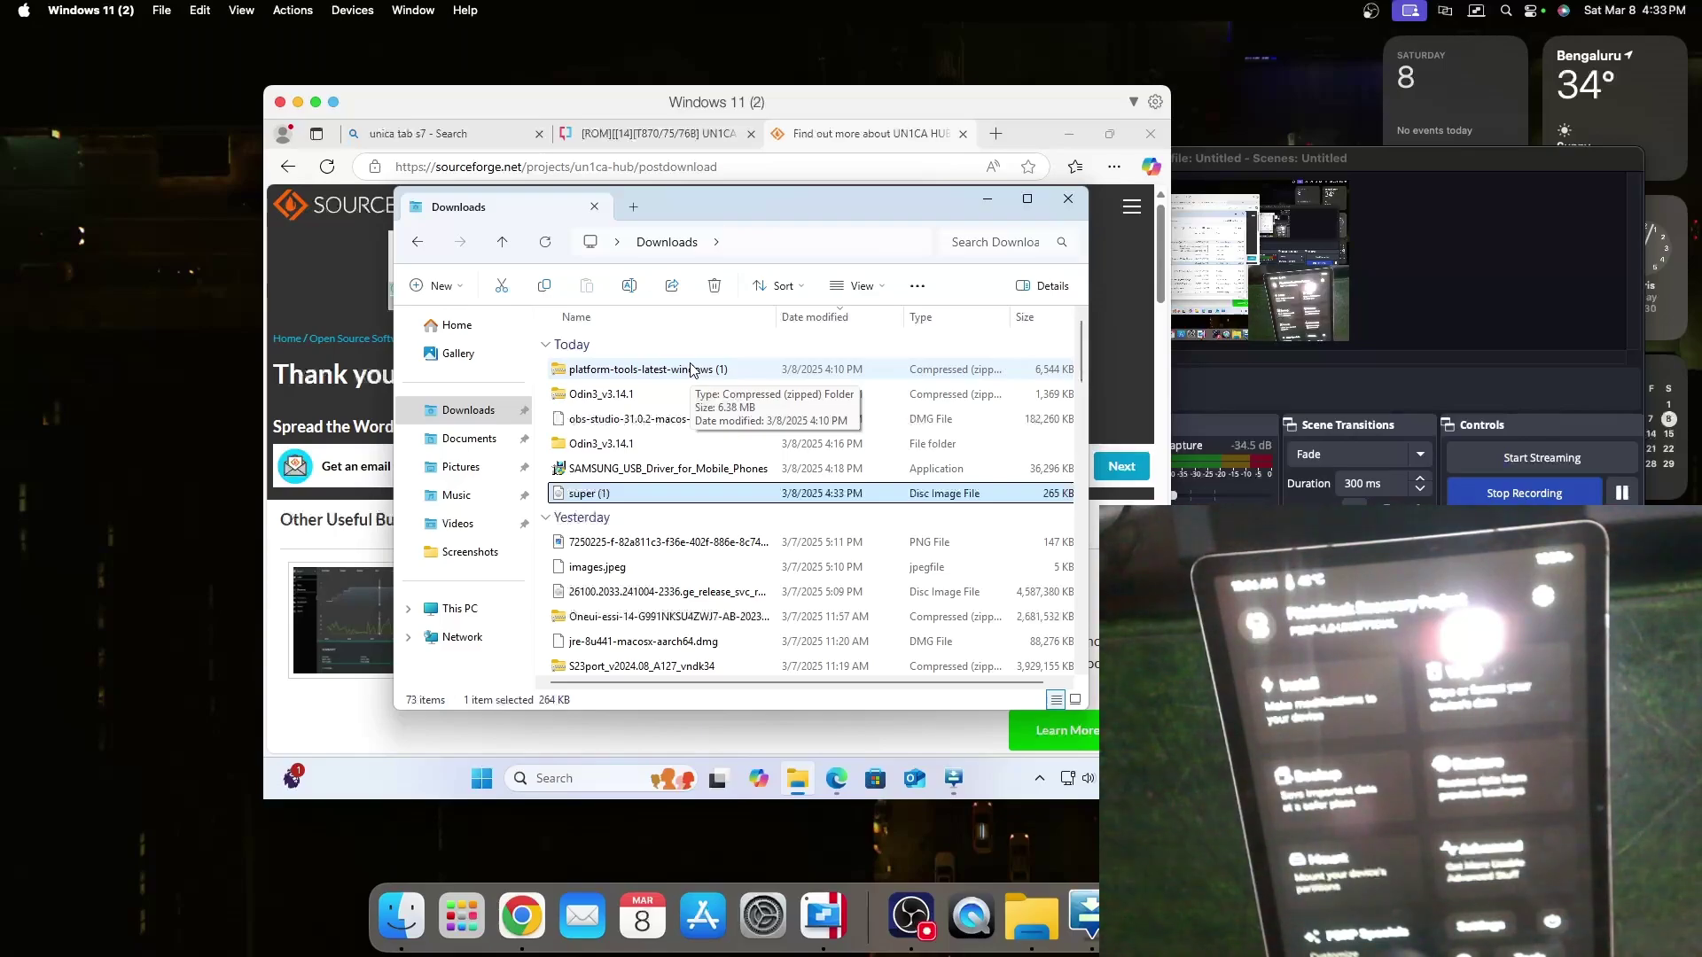
right_click(692, 370)
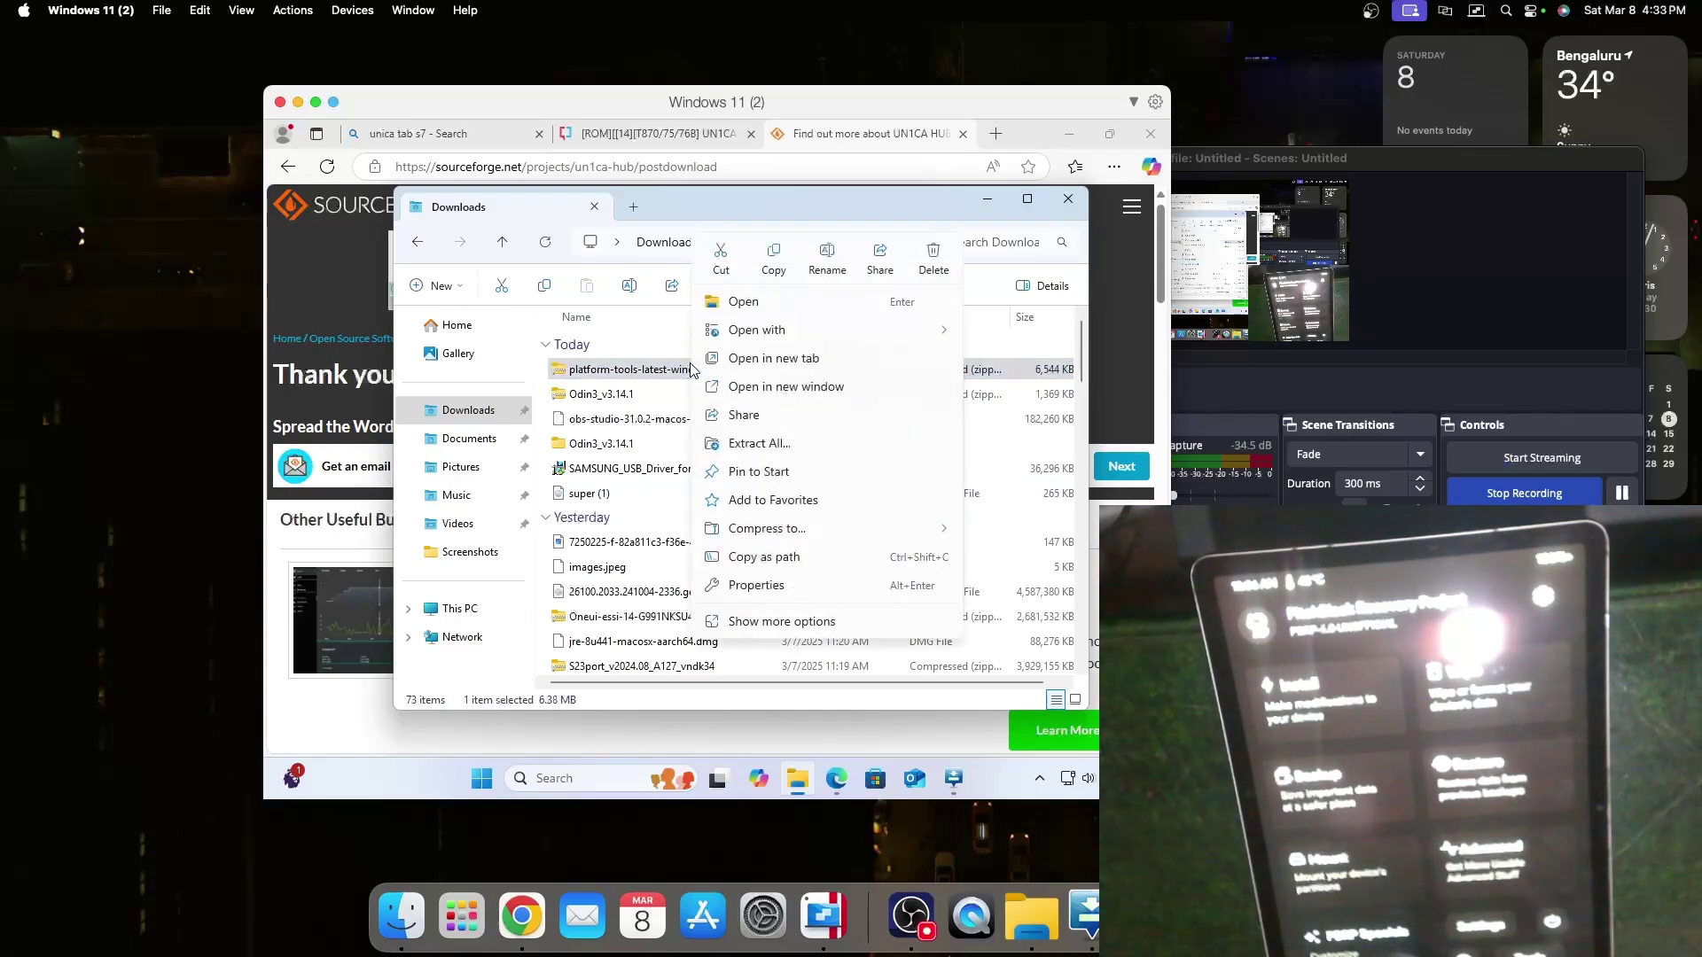
click(688, 337)
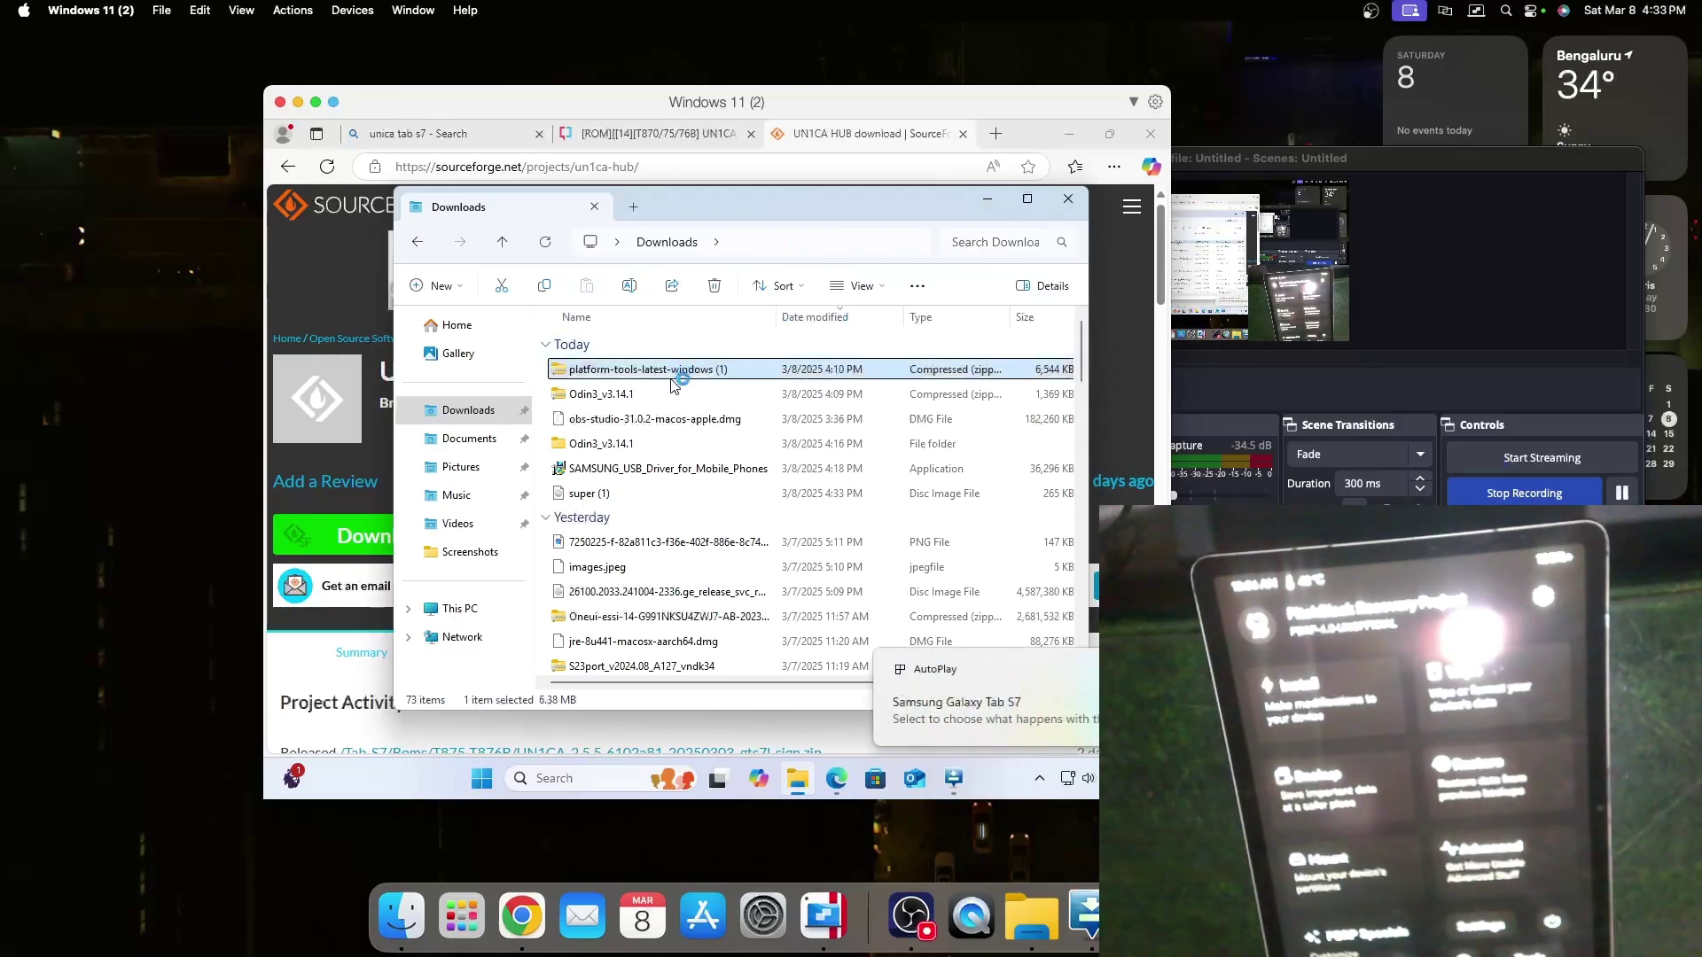
click(701, 348)
click(723, 317)
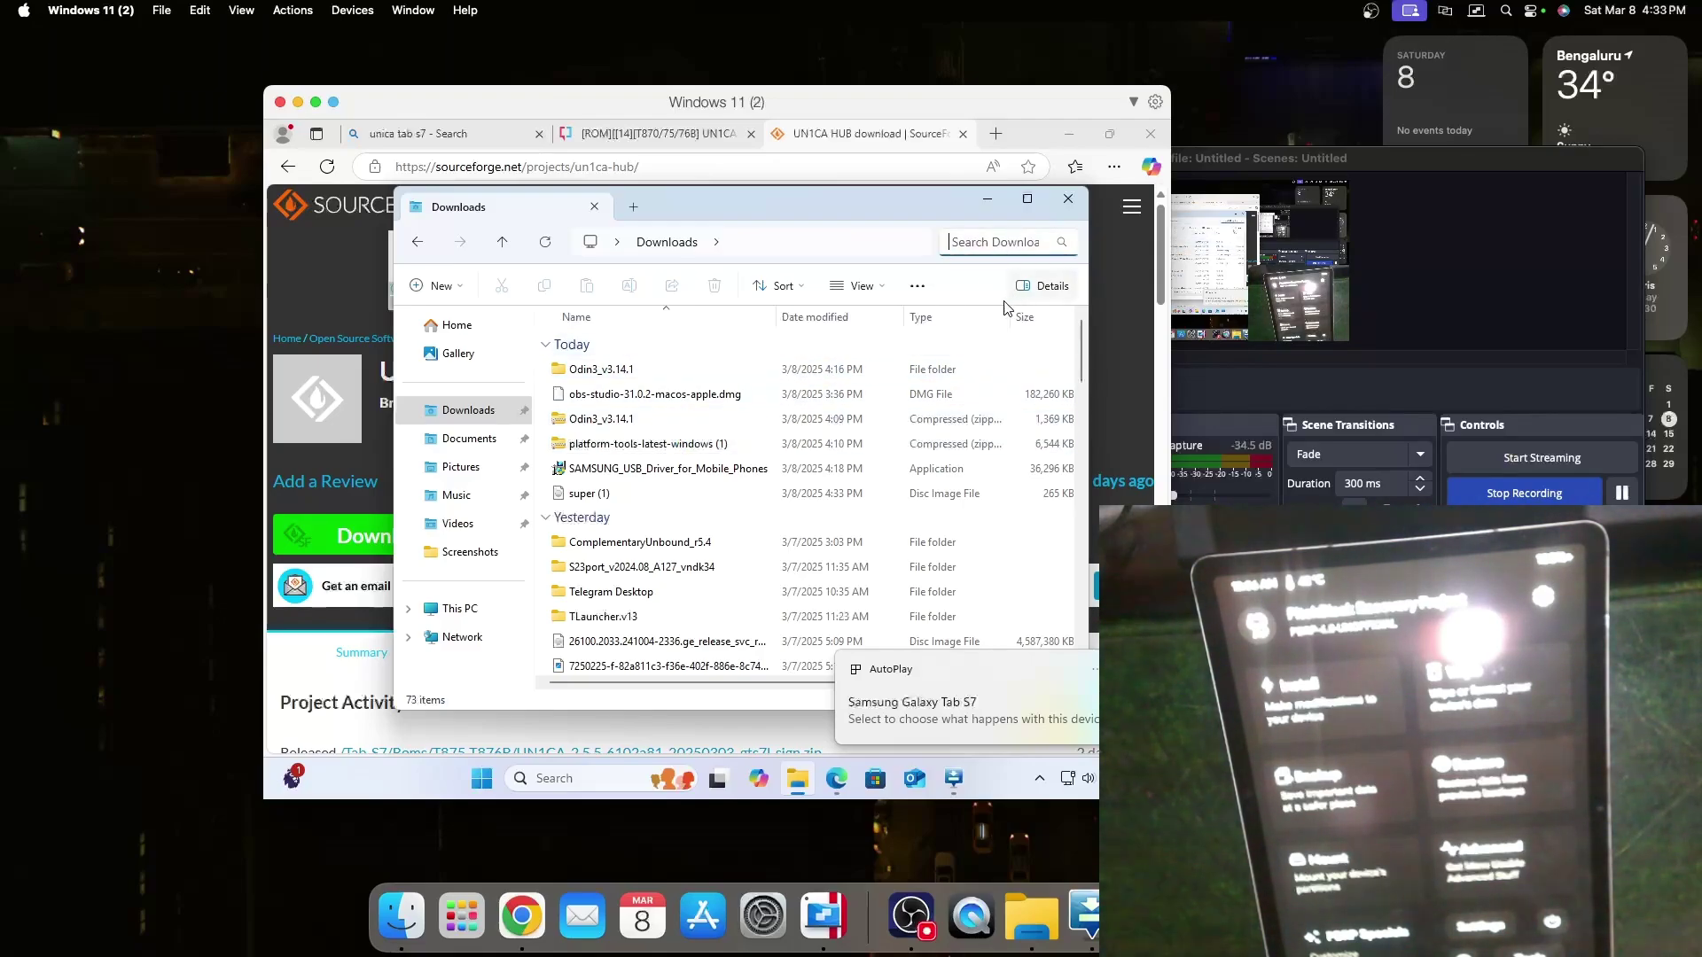
Search the Downloads folder for "pla" and open the extracted platform-tools folder
key(space)
click(1006, 248)
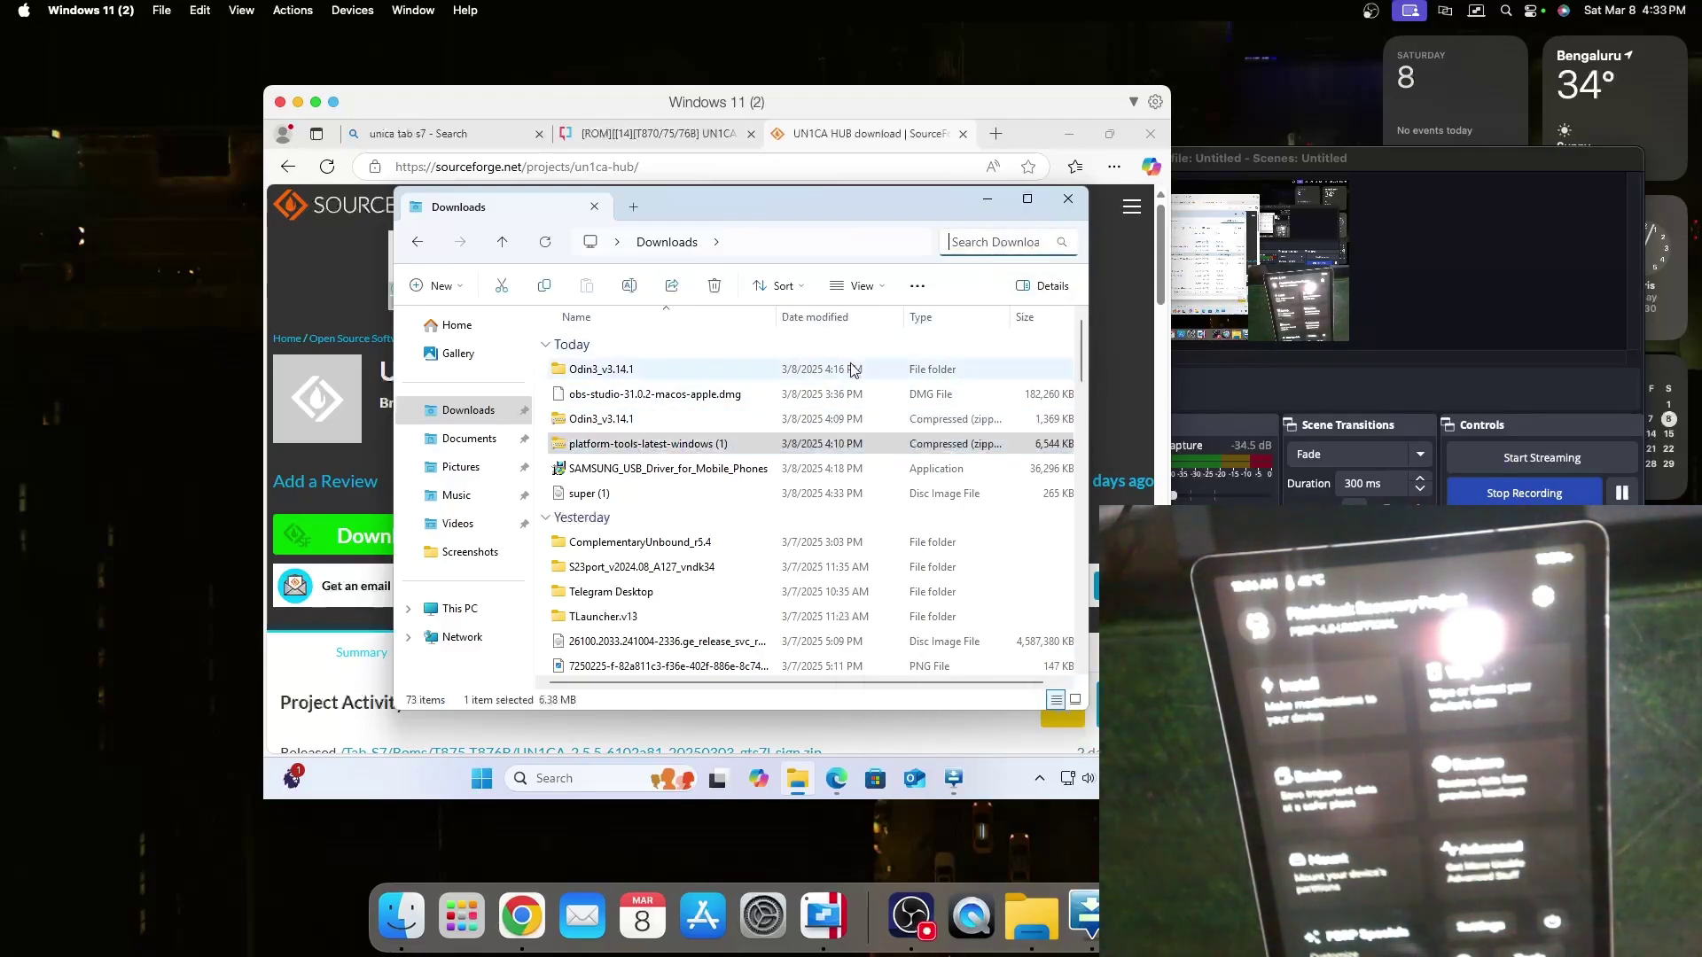
text(pla)
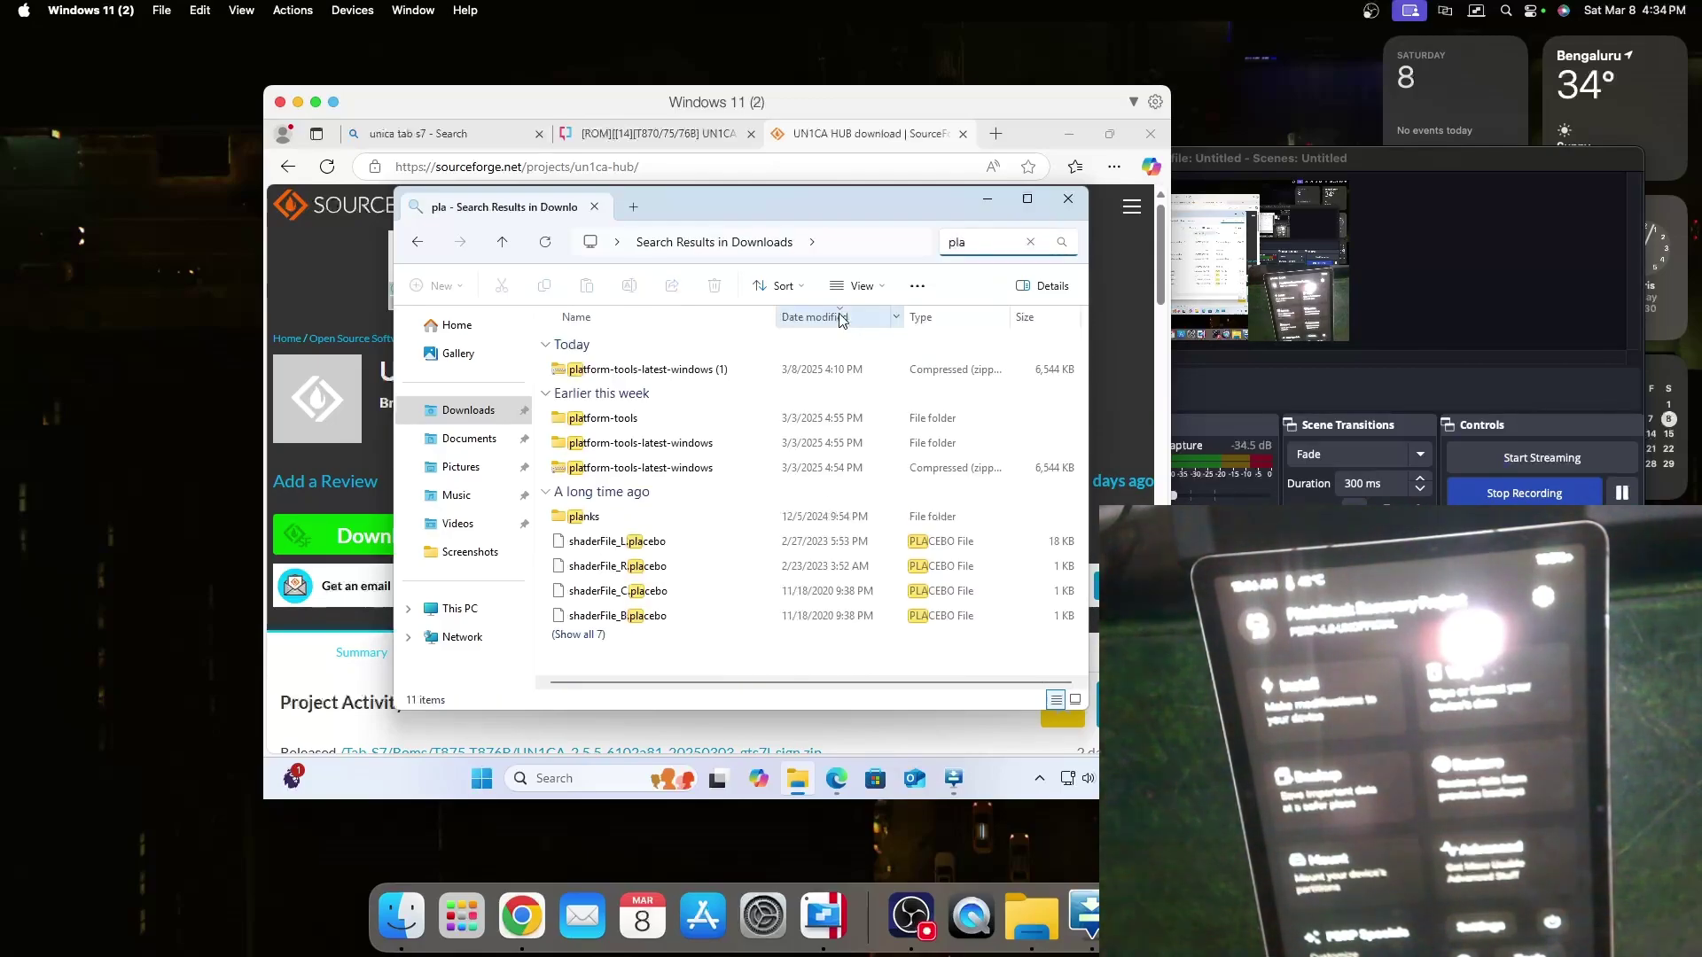
double_click(722, 423)
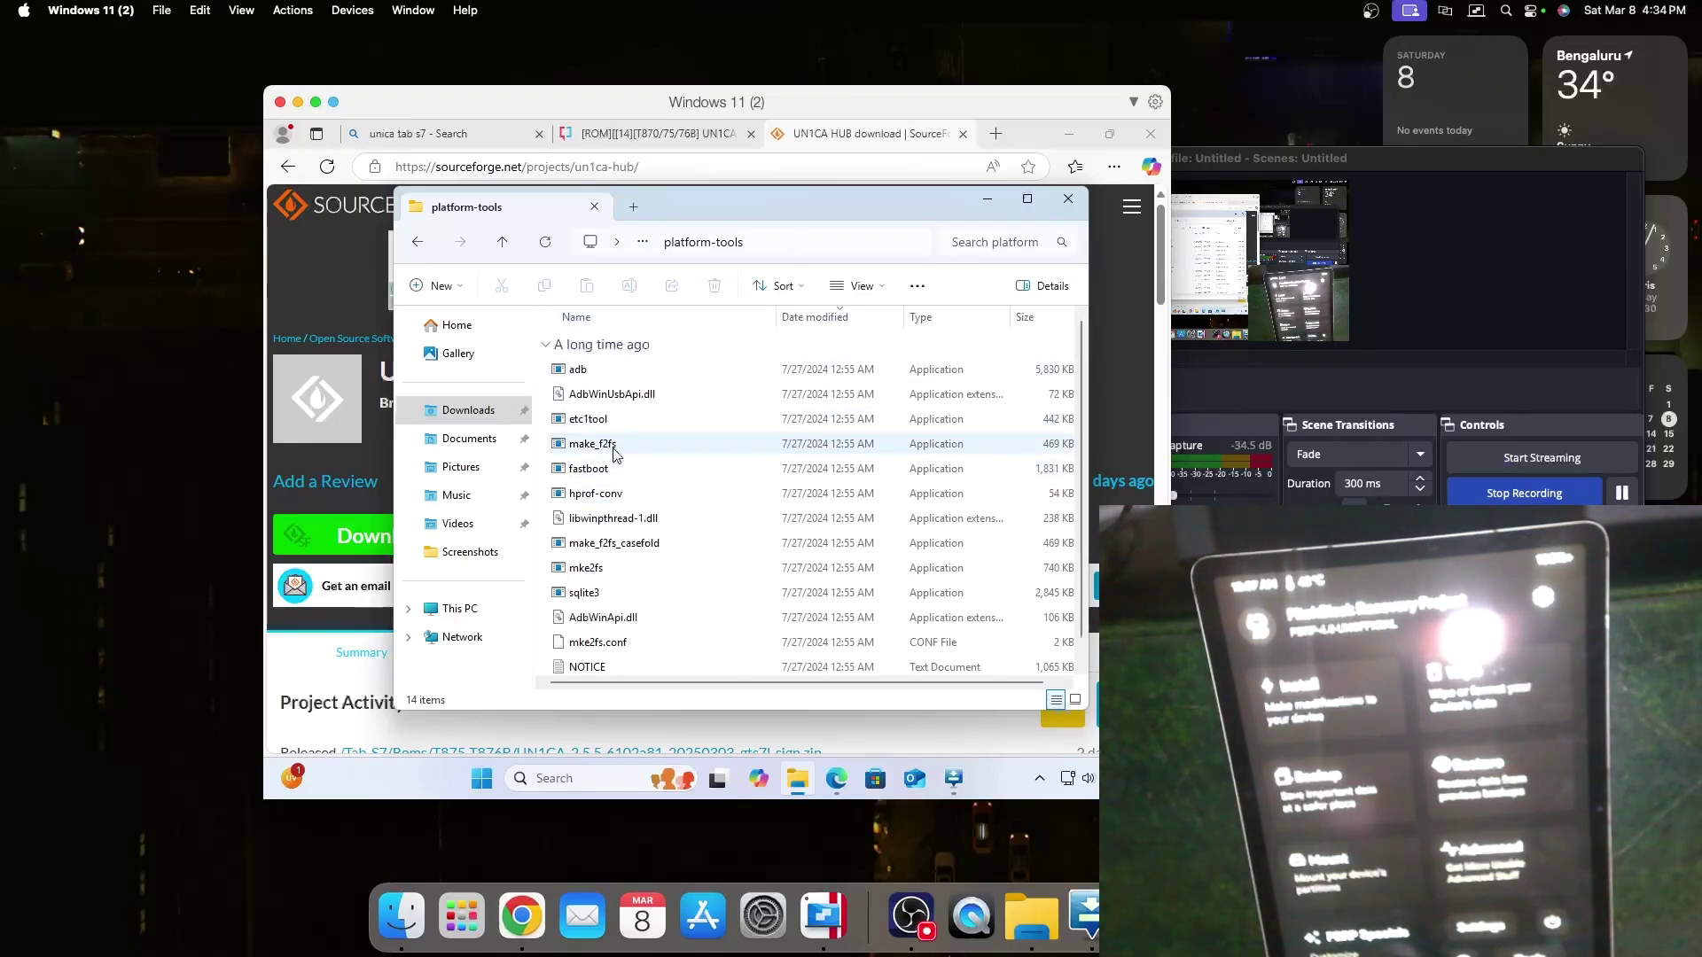
Open a Command Prompt in the platform-tools folder and shift its window slightly
click(779, 244)
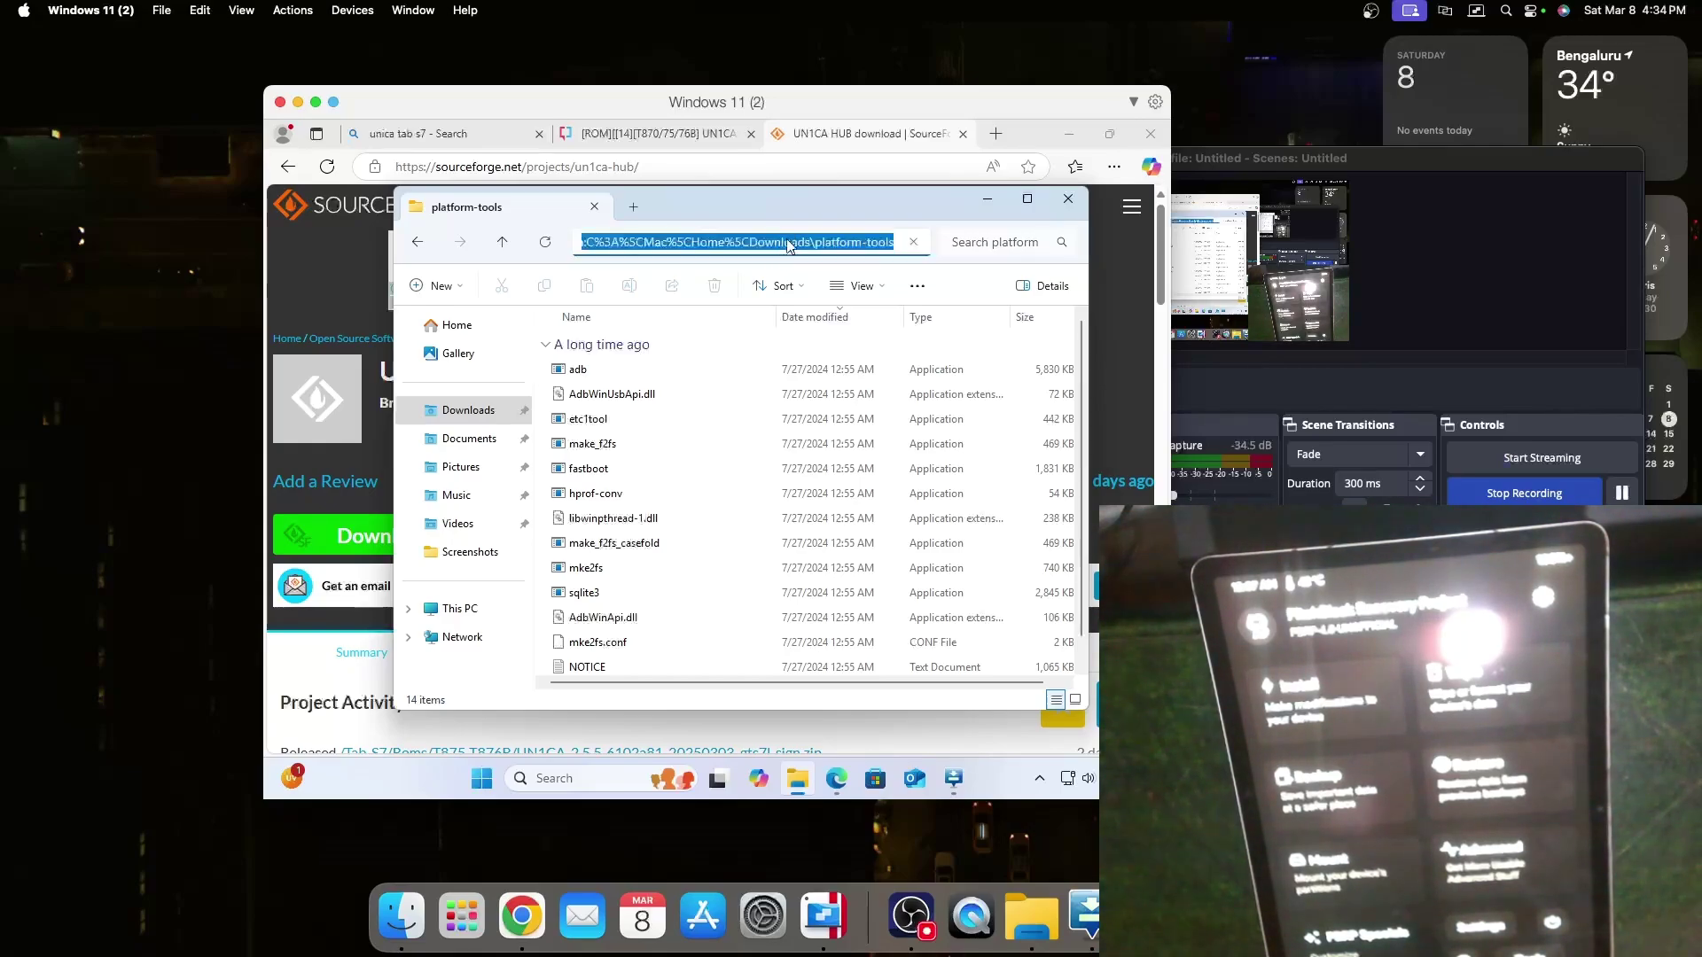
key(BackSpace)
text(cmd)
key(Return)
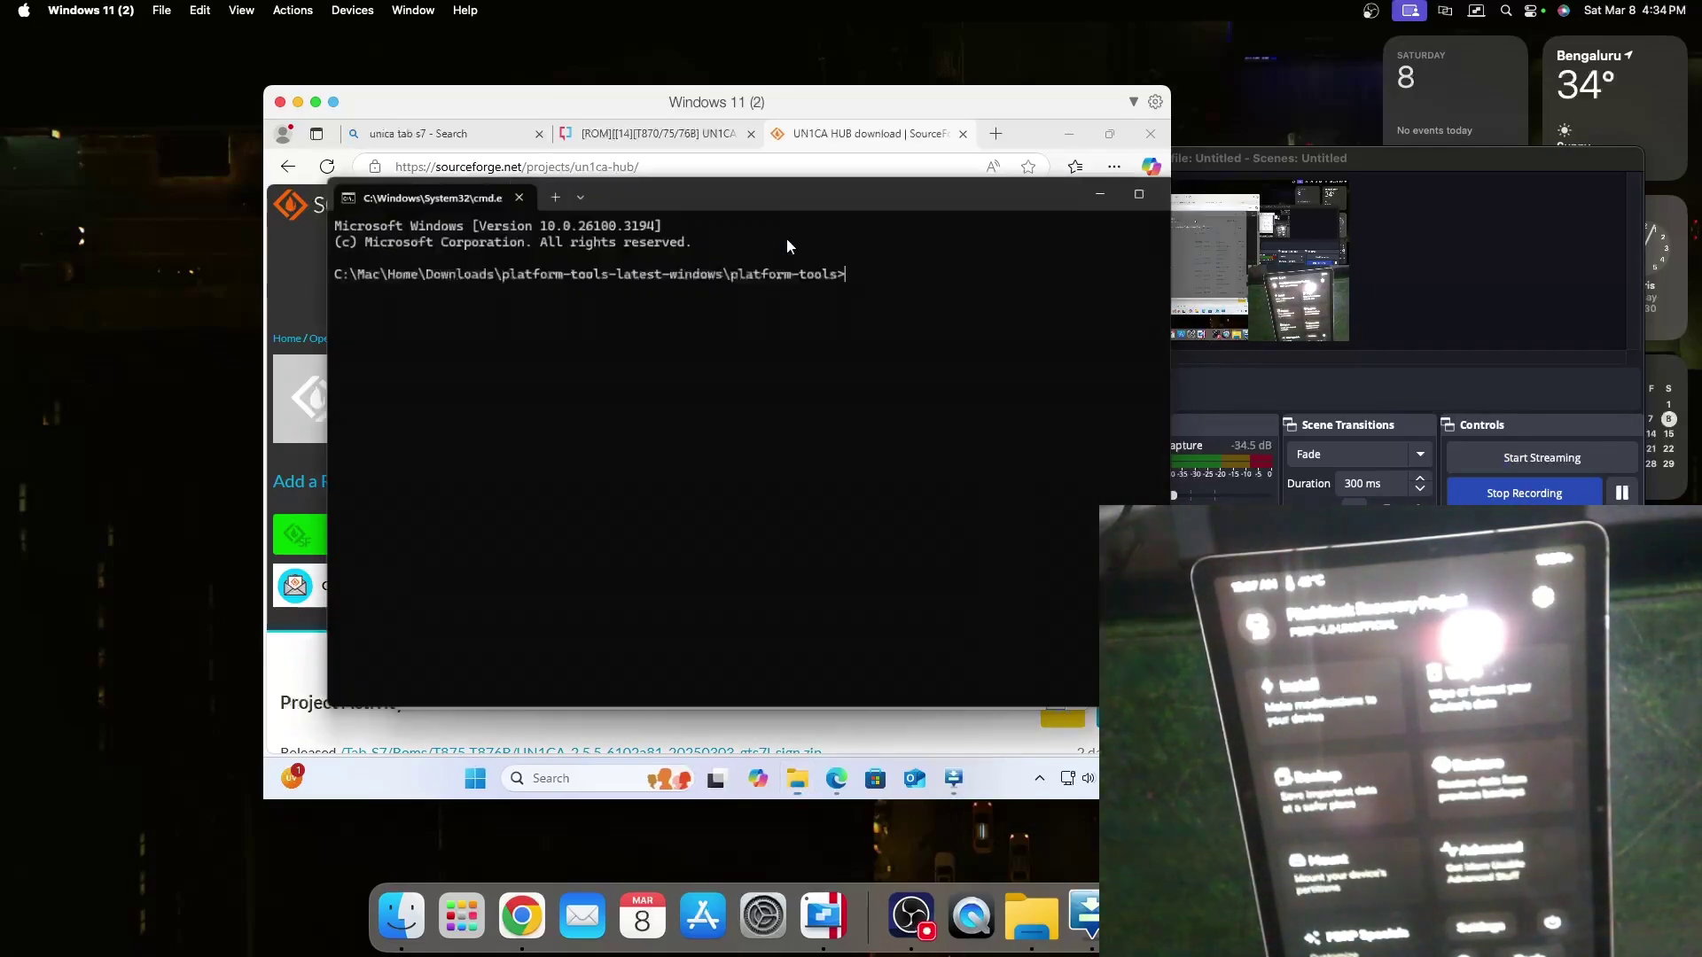
mouse_move(766, 194)
mouse_down()
mouse_move(711, 228)
mouse_move(735, 198)
mouse_up()
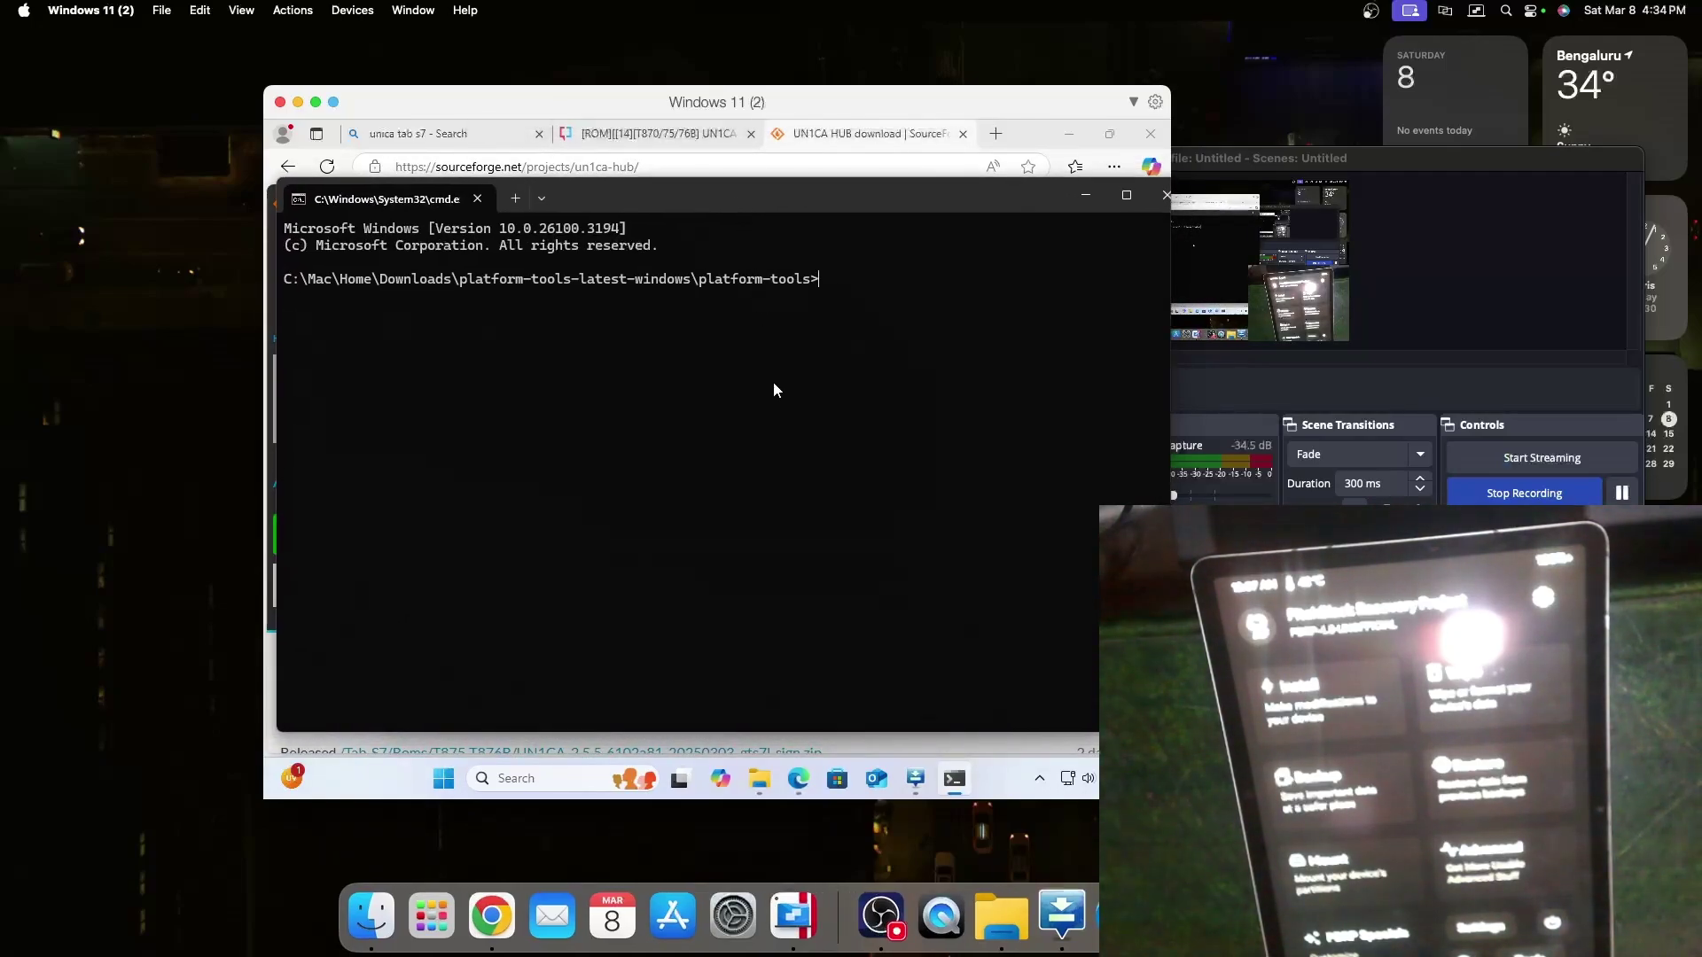
Run "adb devices", allow adb network access in the firewall prompt, and check the attached device's mode
text(adb)
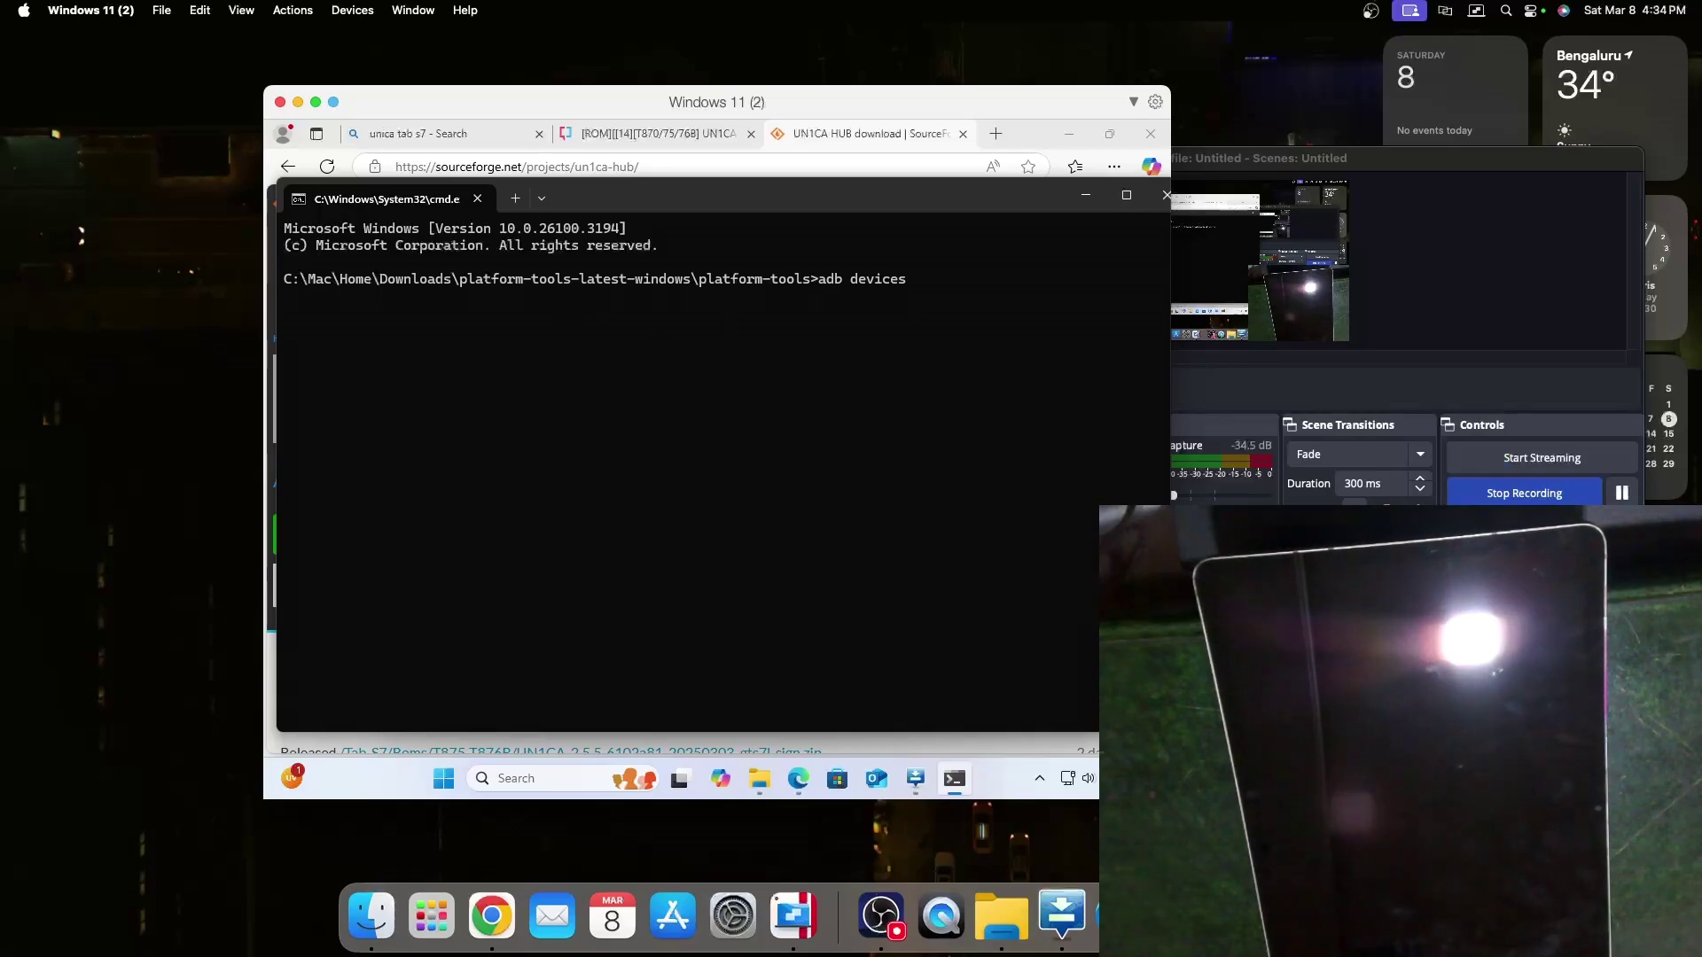
text(devices)
key(Return)
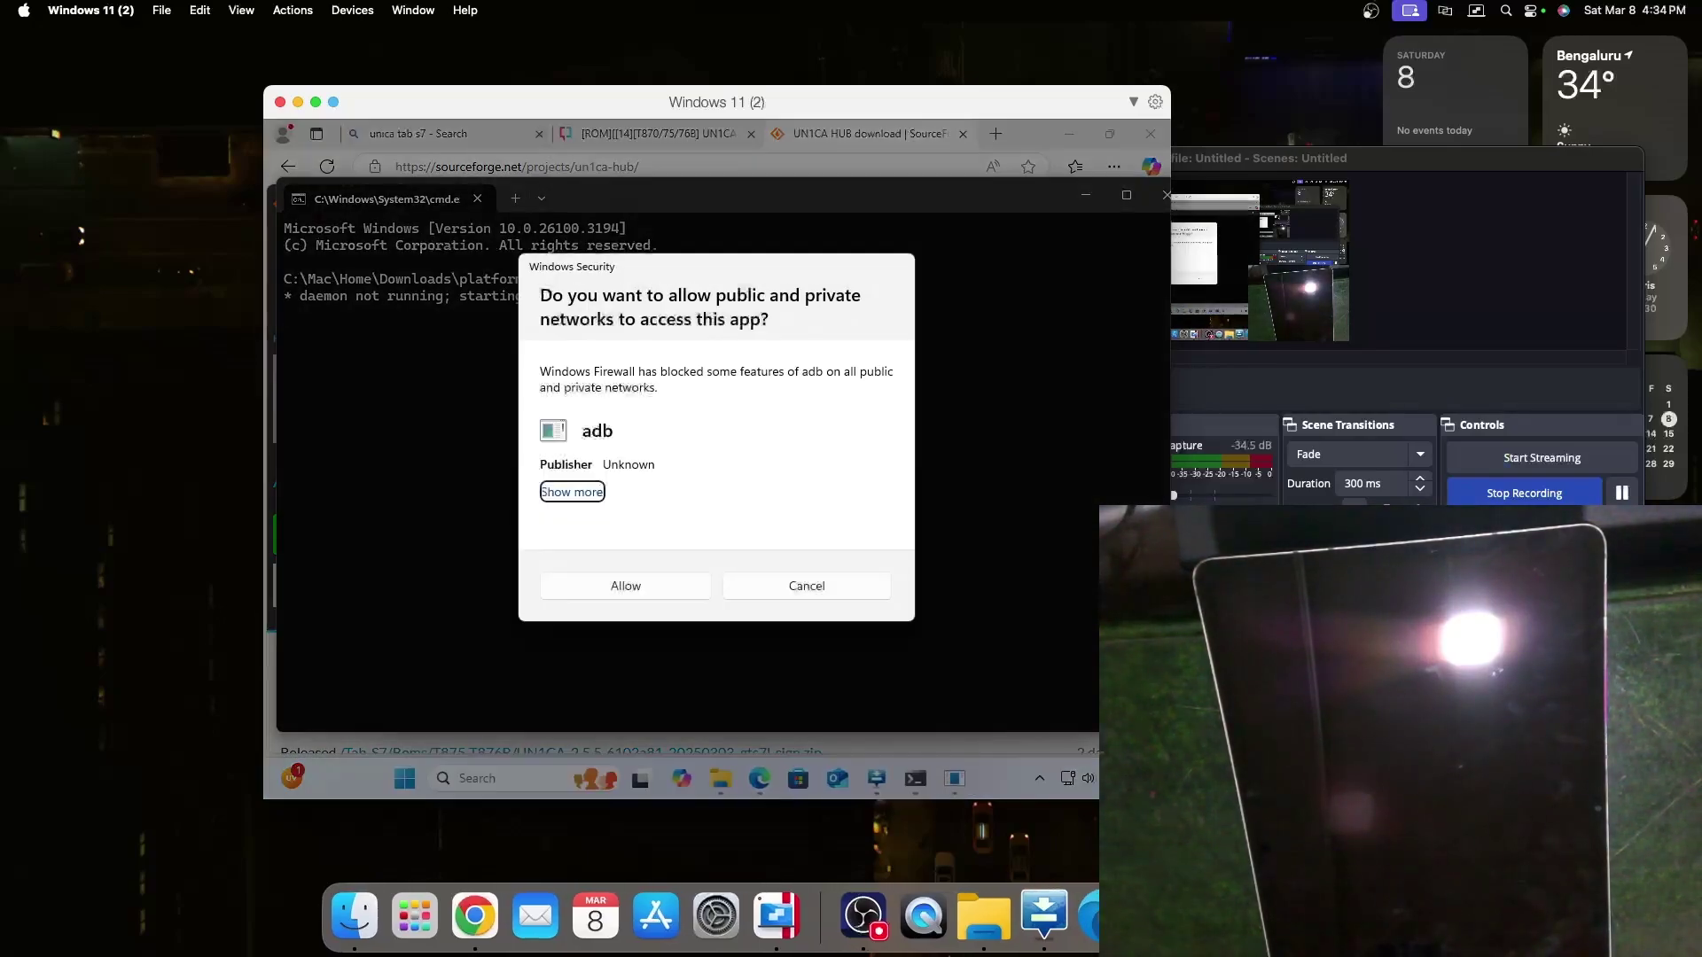
click(677, 587)
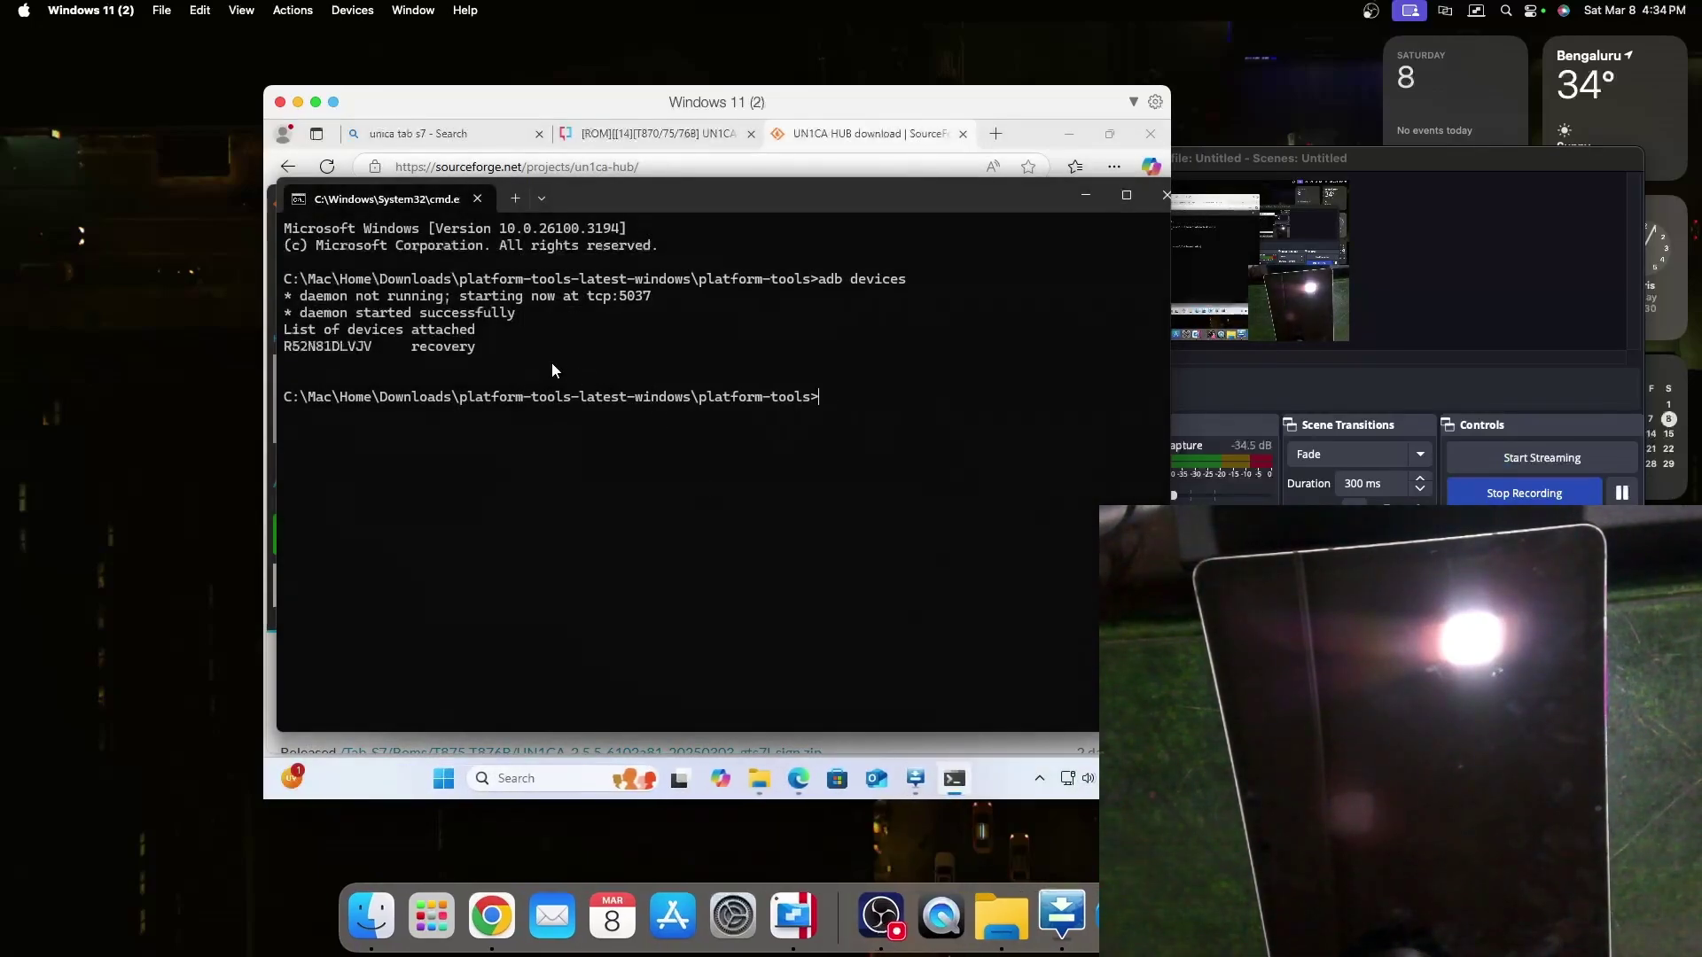
drag(488, 354, 396, 346)
click(505, 388)
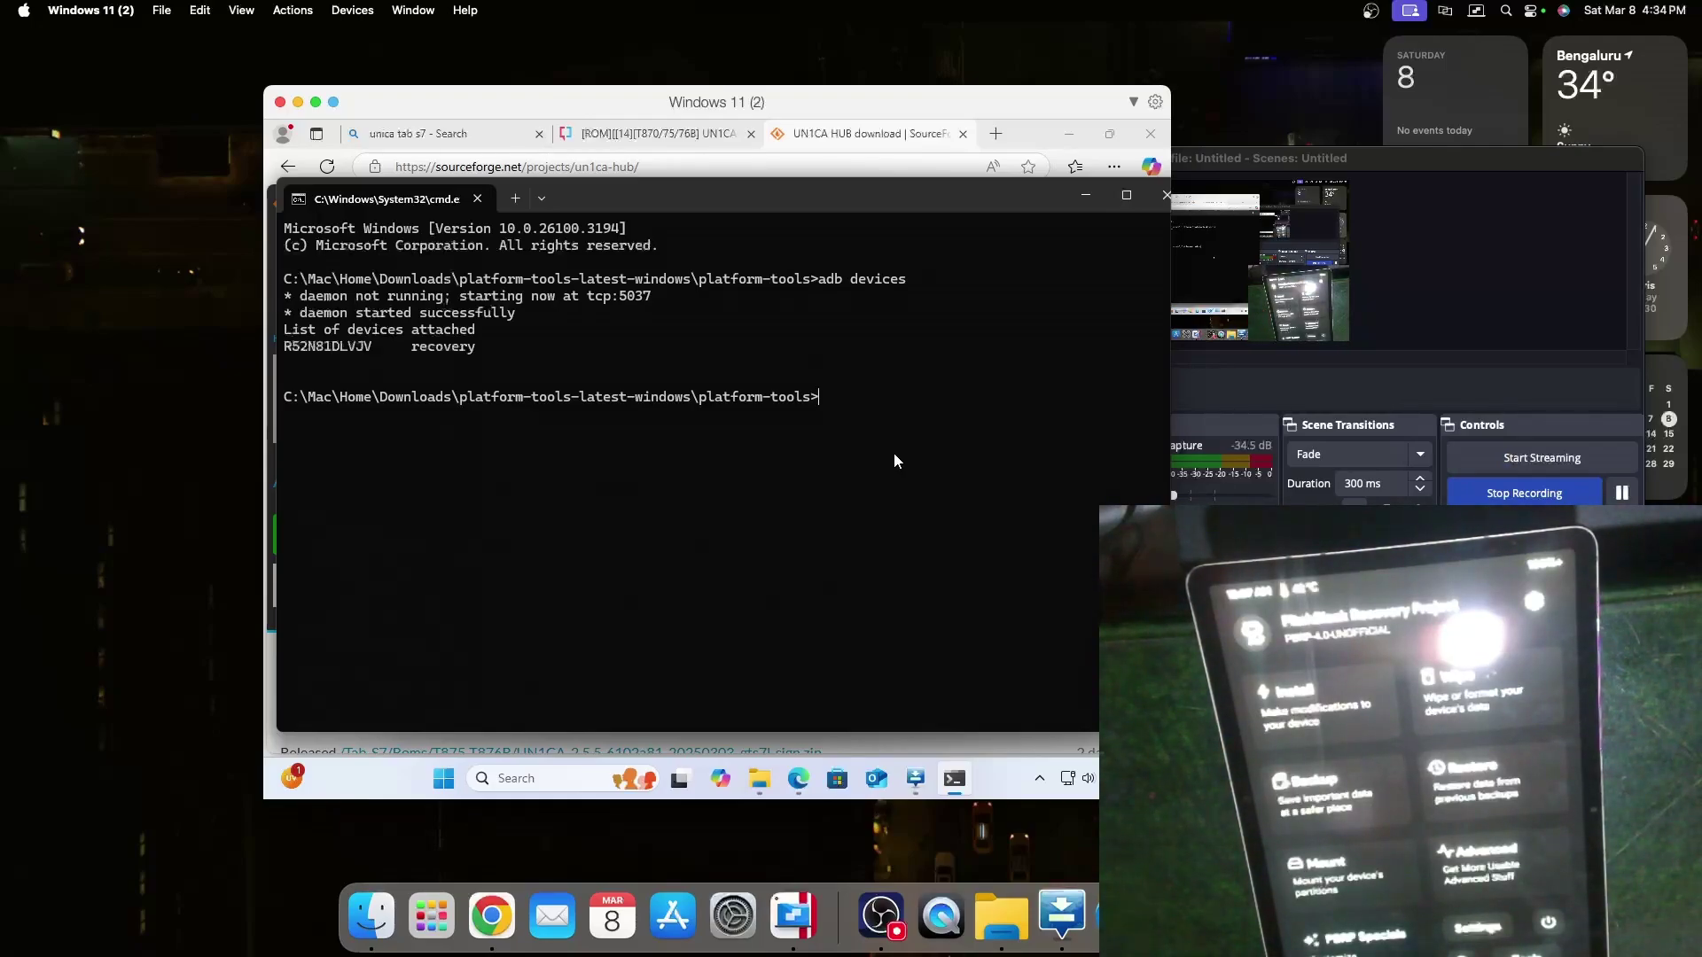
Enter "adb push" at the command prompt, clearing the mistyped text
text(aadpush)
right_click(894, 452)
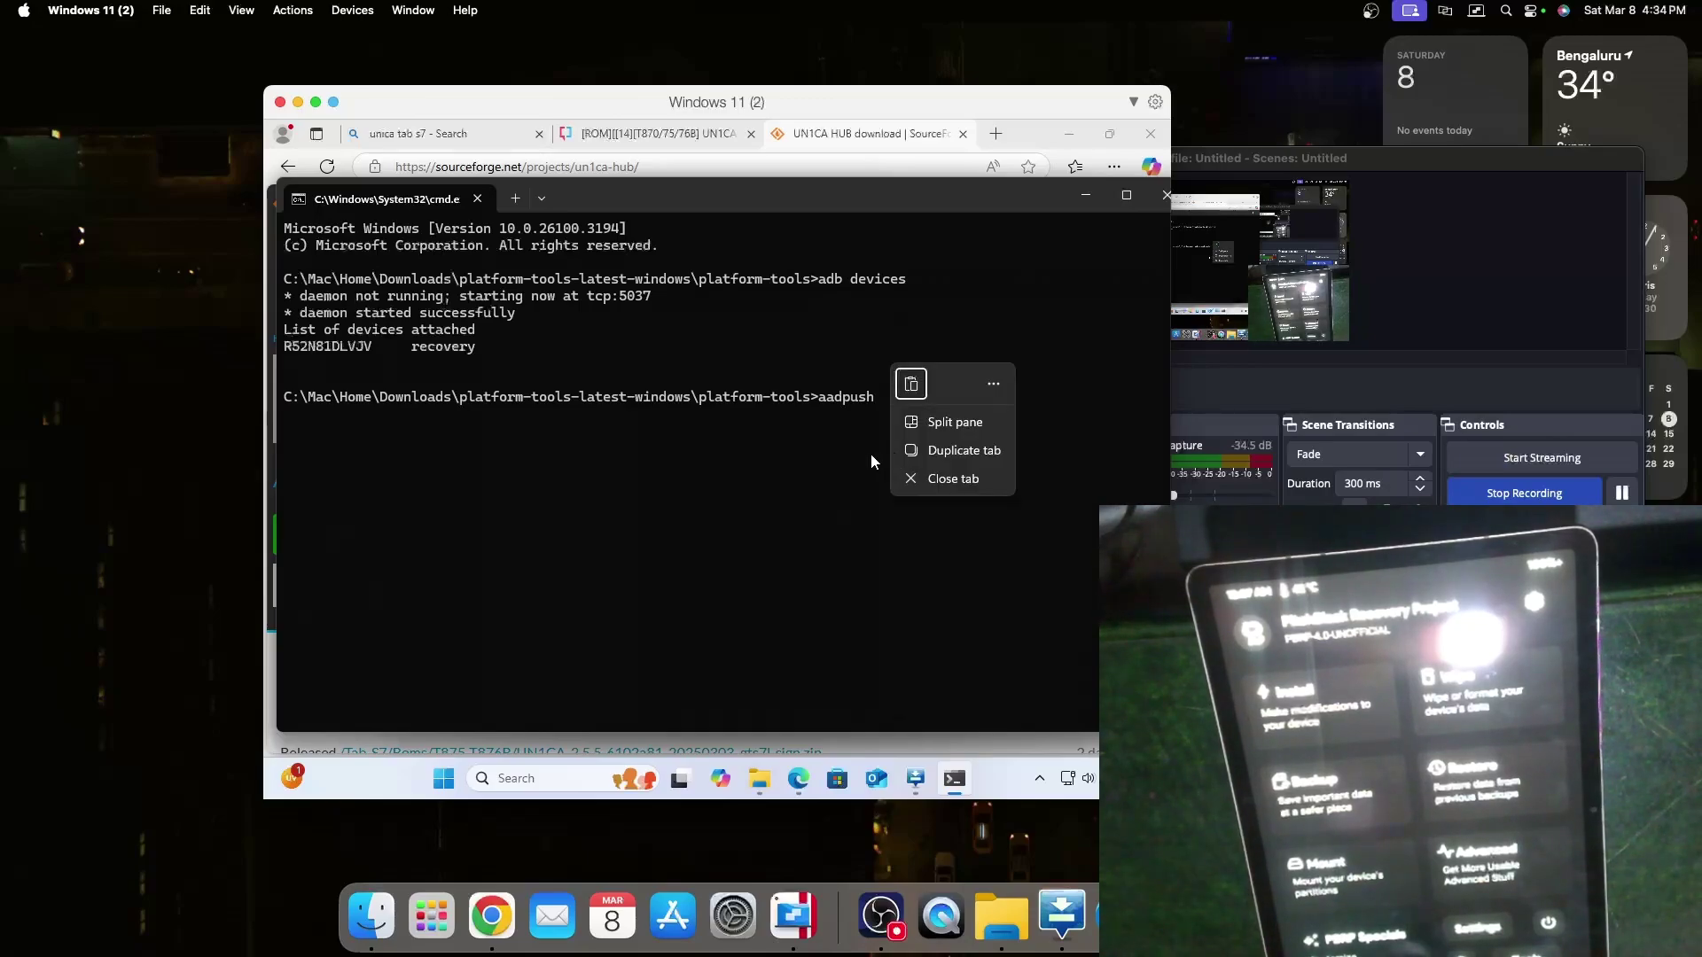
click(870, 454)
key(BackSpace)
key(BackSpace)
key(BackSpace)
key(BackSpace)
key(BackSpace)
key(BackSpace)
key(BackSpace)
key(BackSpace)
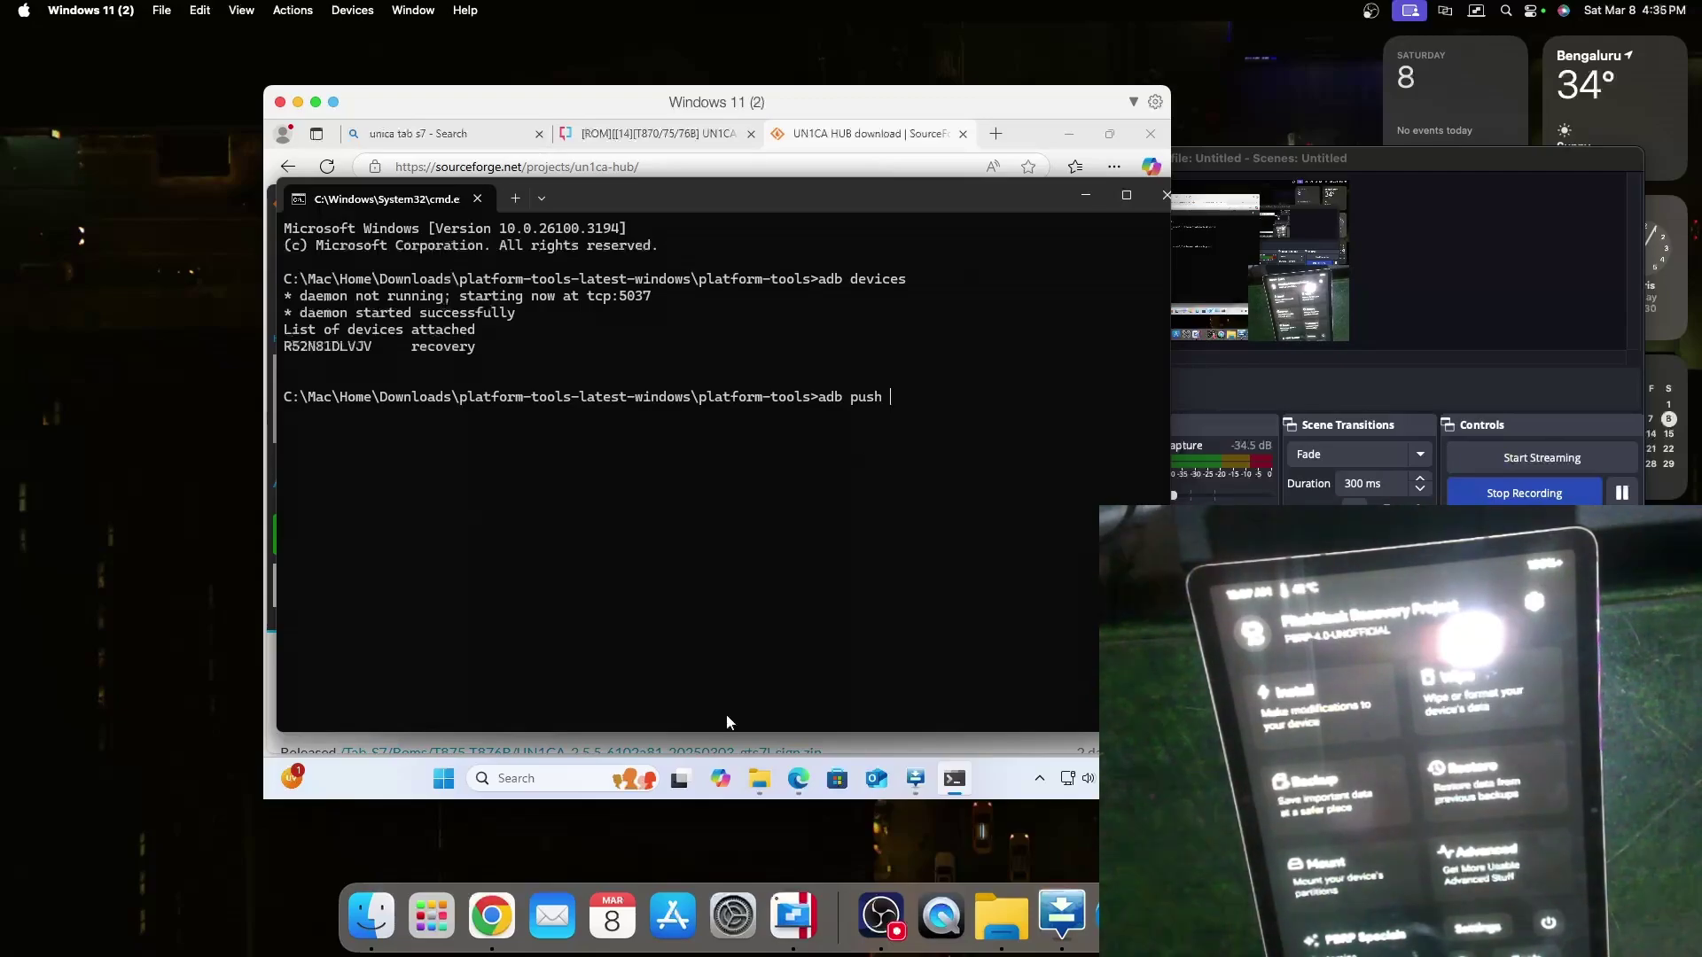
Add super (1).img from the Downloads folder to the command and push it to /sdcard on the tablet
click(759, 778)
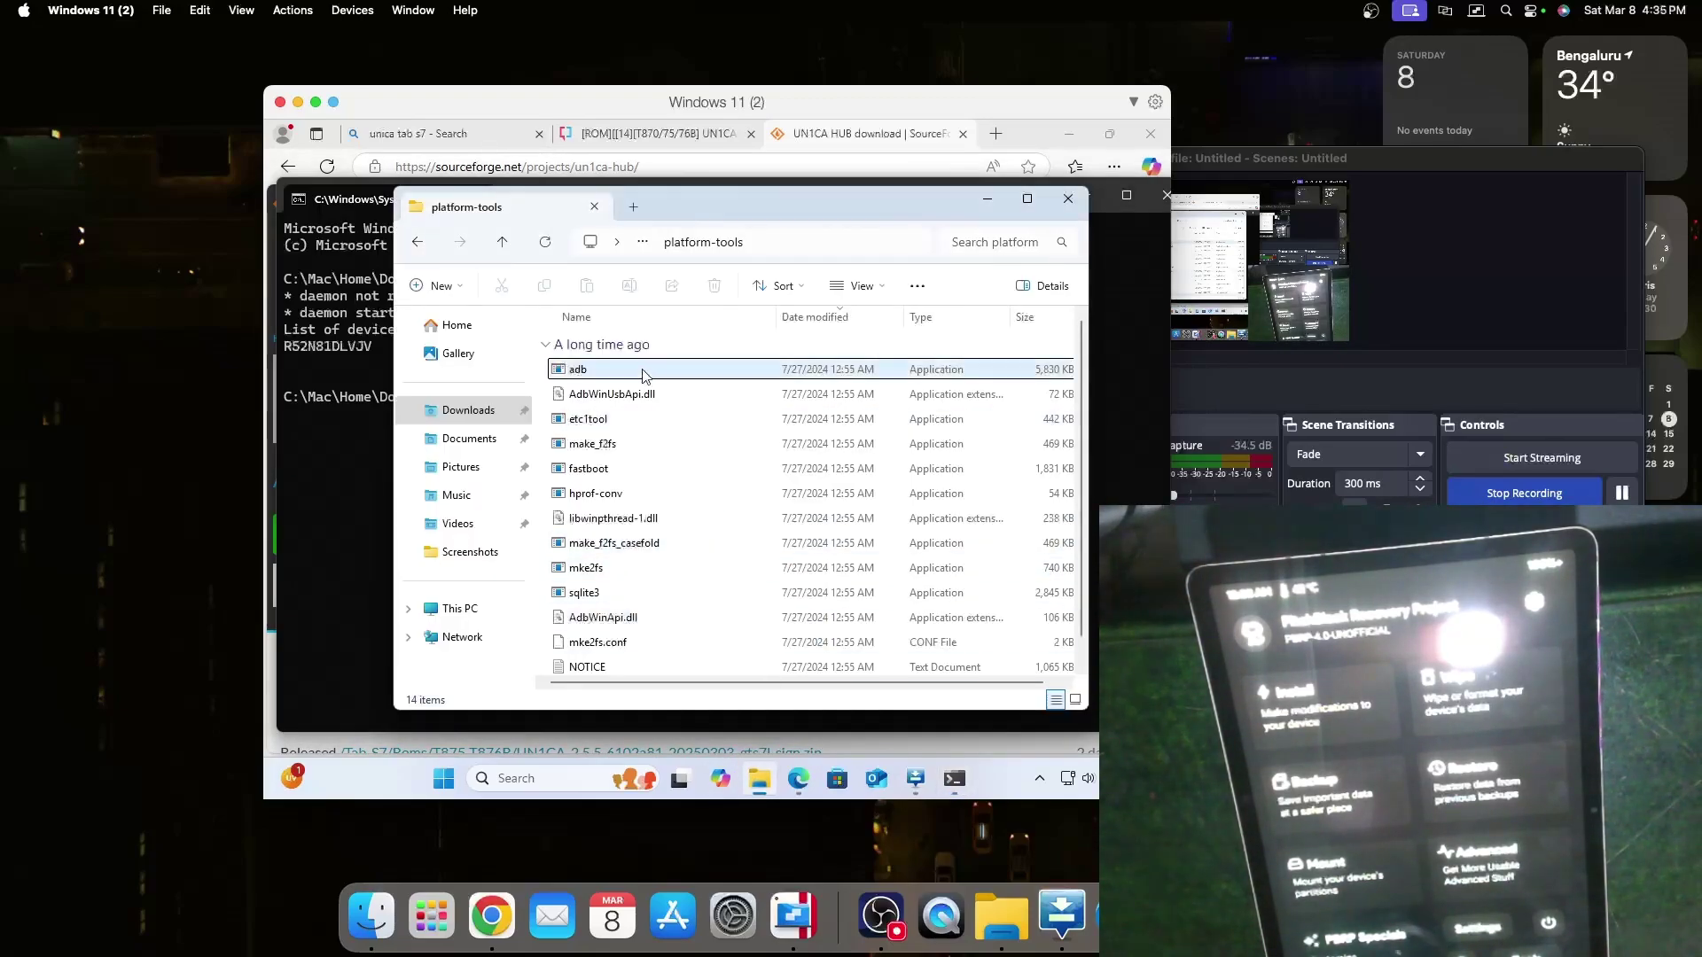
click(520, 407)
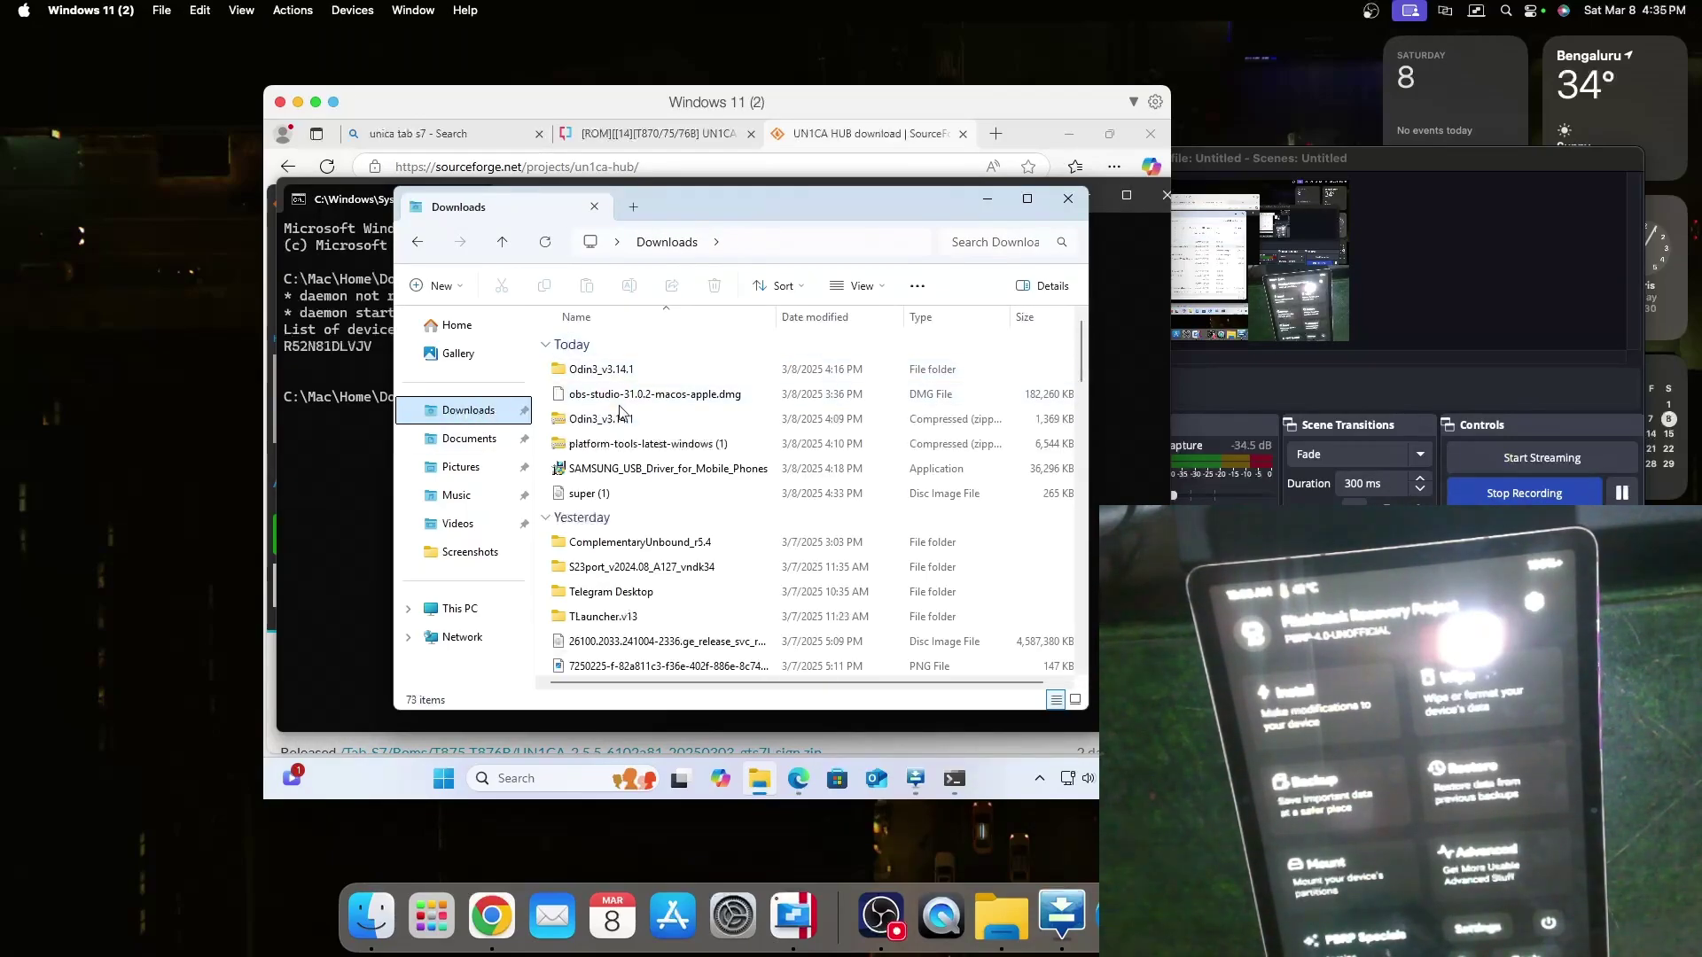
drag(591, 496, 391, 493)
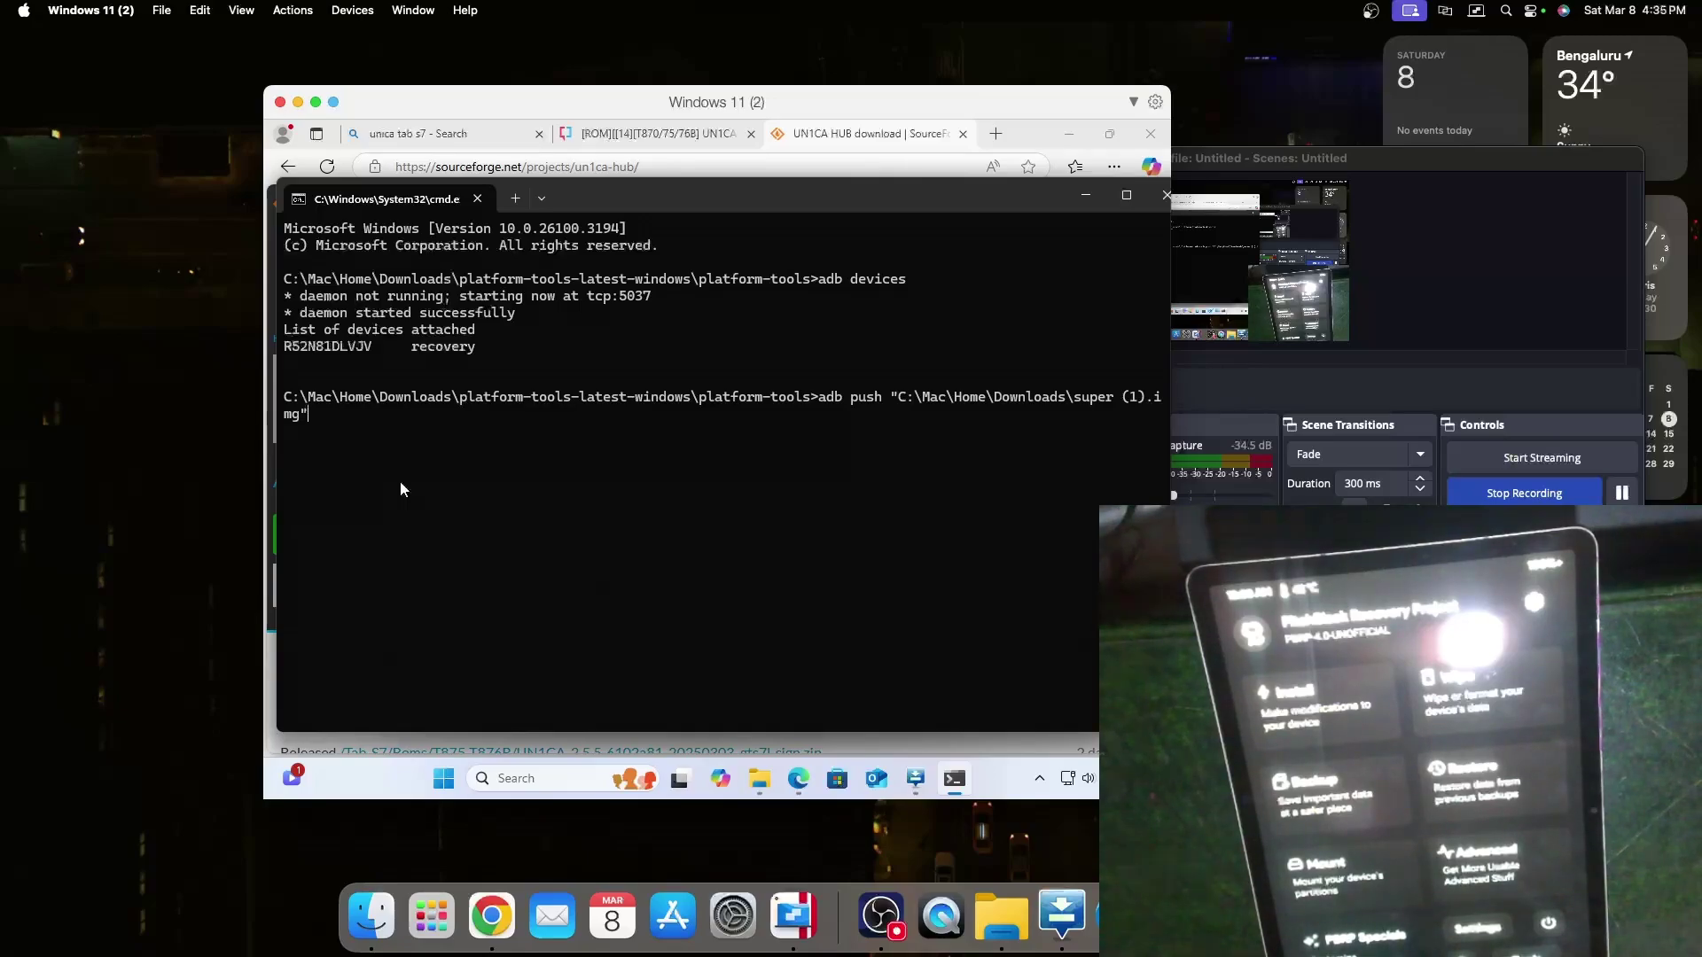
key(Return)
key(Up)
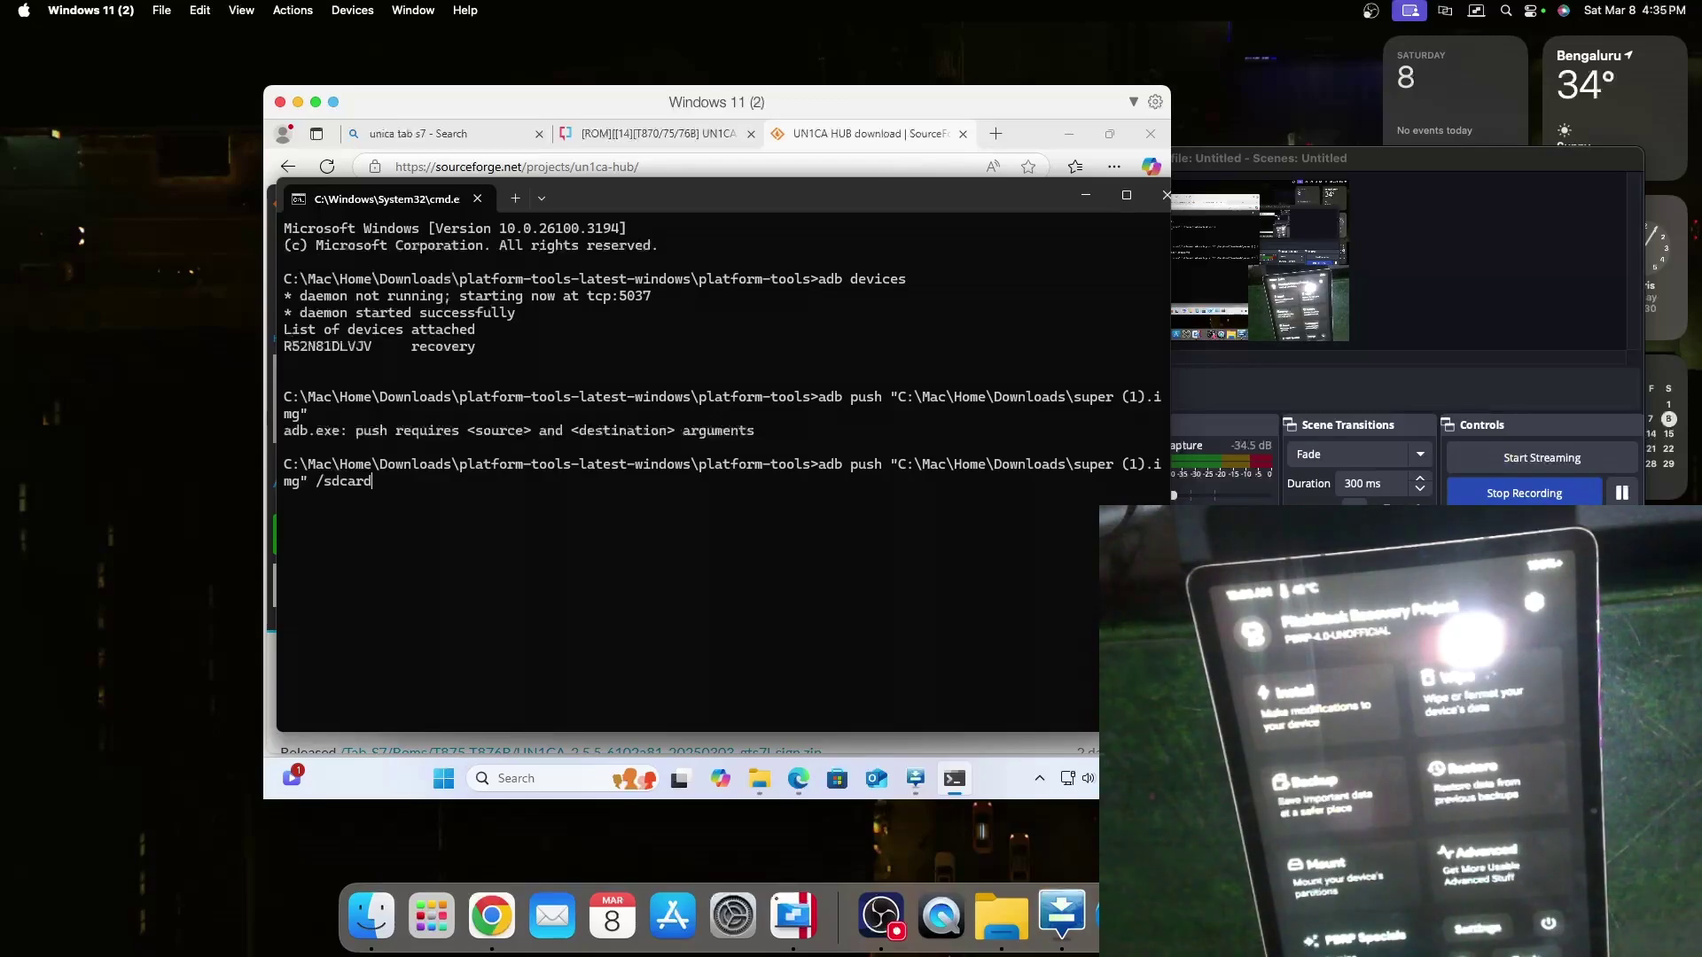
key(Return)
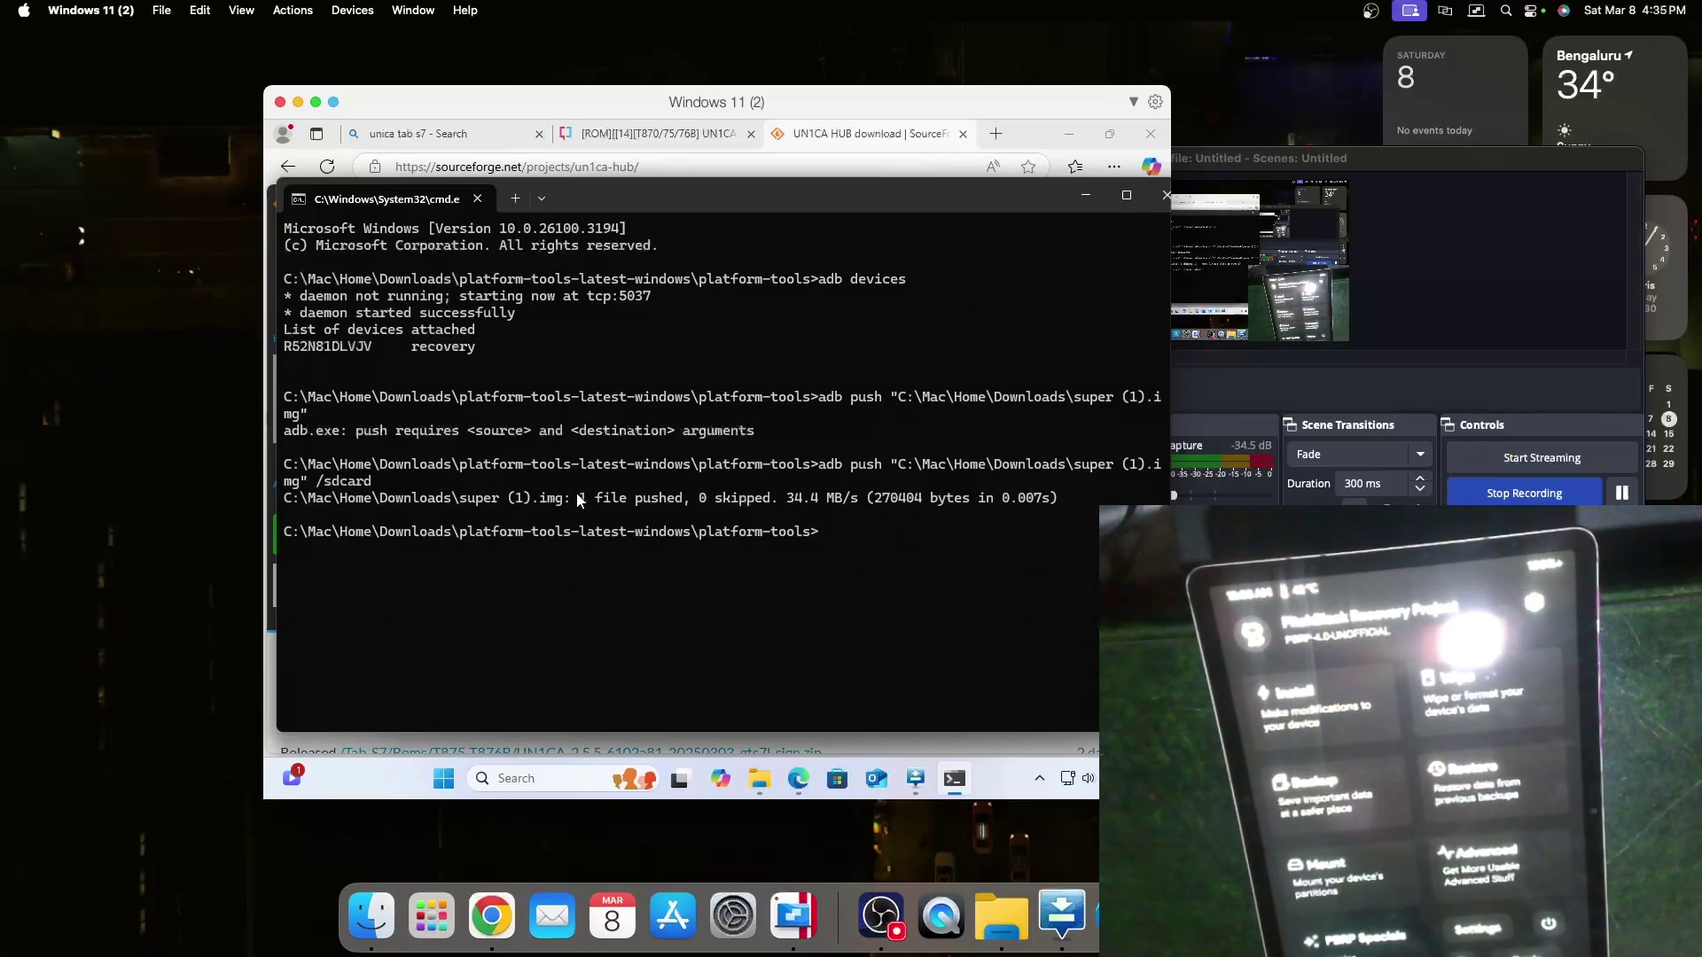
Run "adb devices" again to check the tablet's mode and enter "adb sideload" at the prompt
click(661, 567)
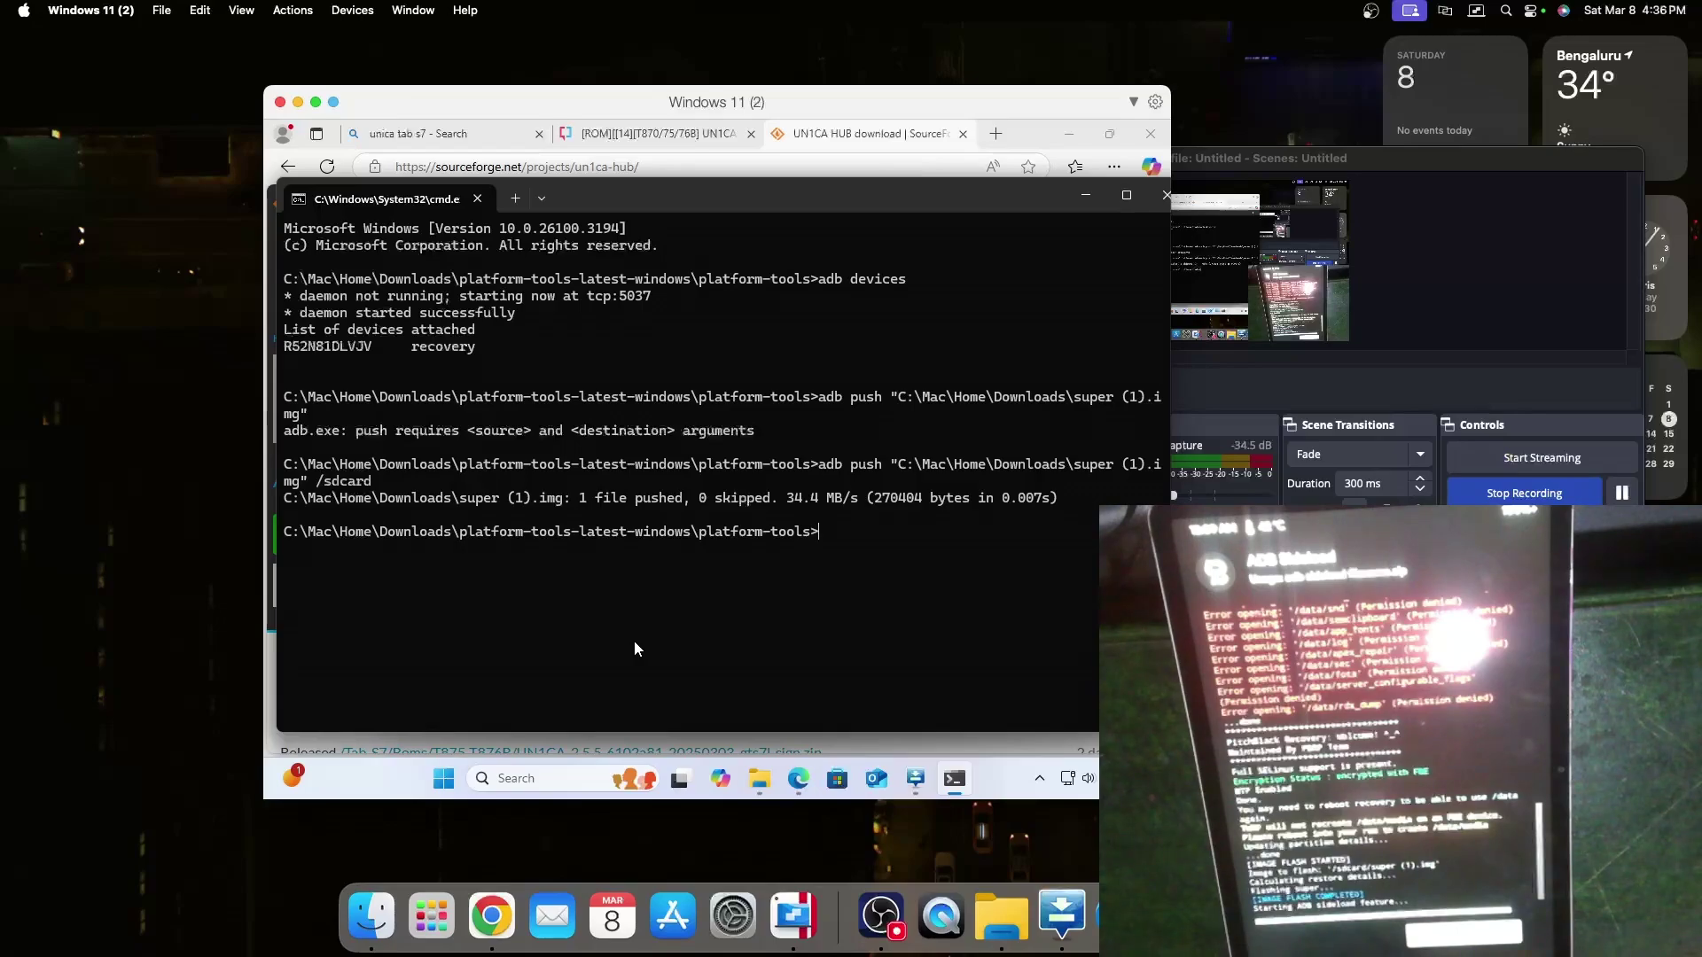
key(Up)
key(Up)
key(Up)
key(Return)
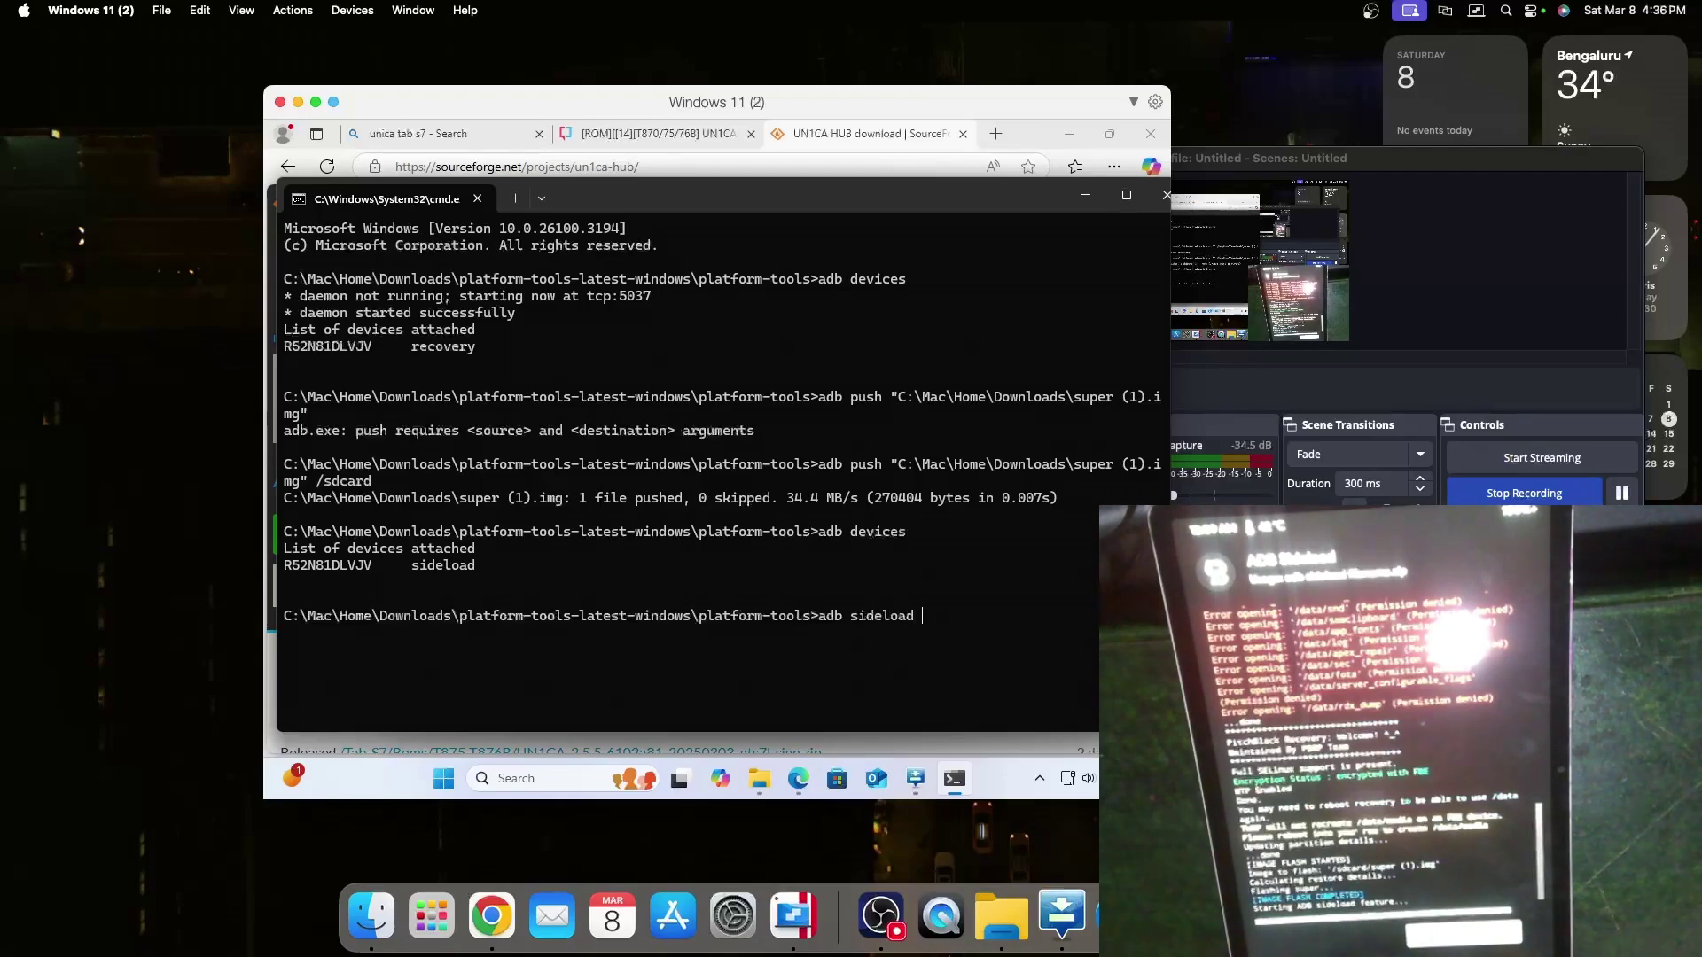
Search the Downloads folder for "un1" and select the UN1CA_2.5.5-6102a81_20250304_gts7lwifi-sign zip
click(758, 779)
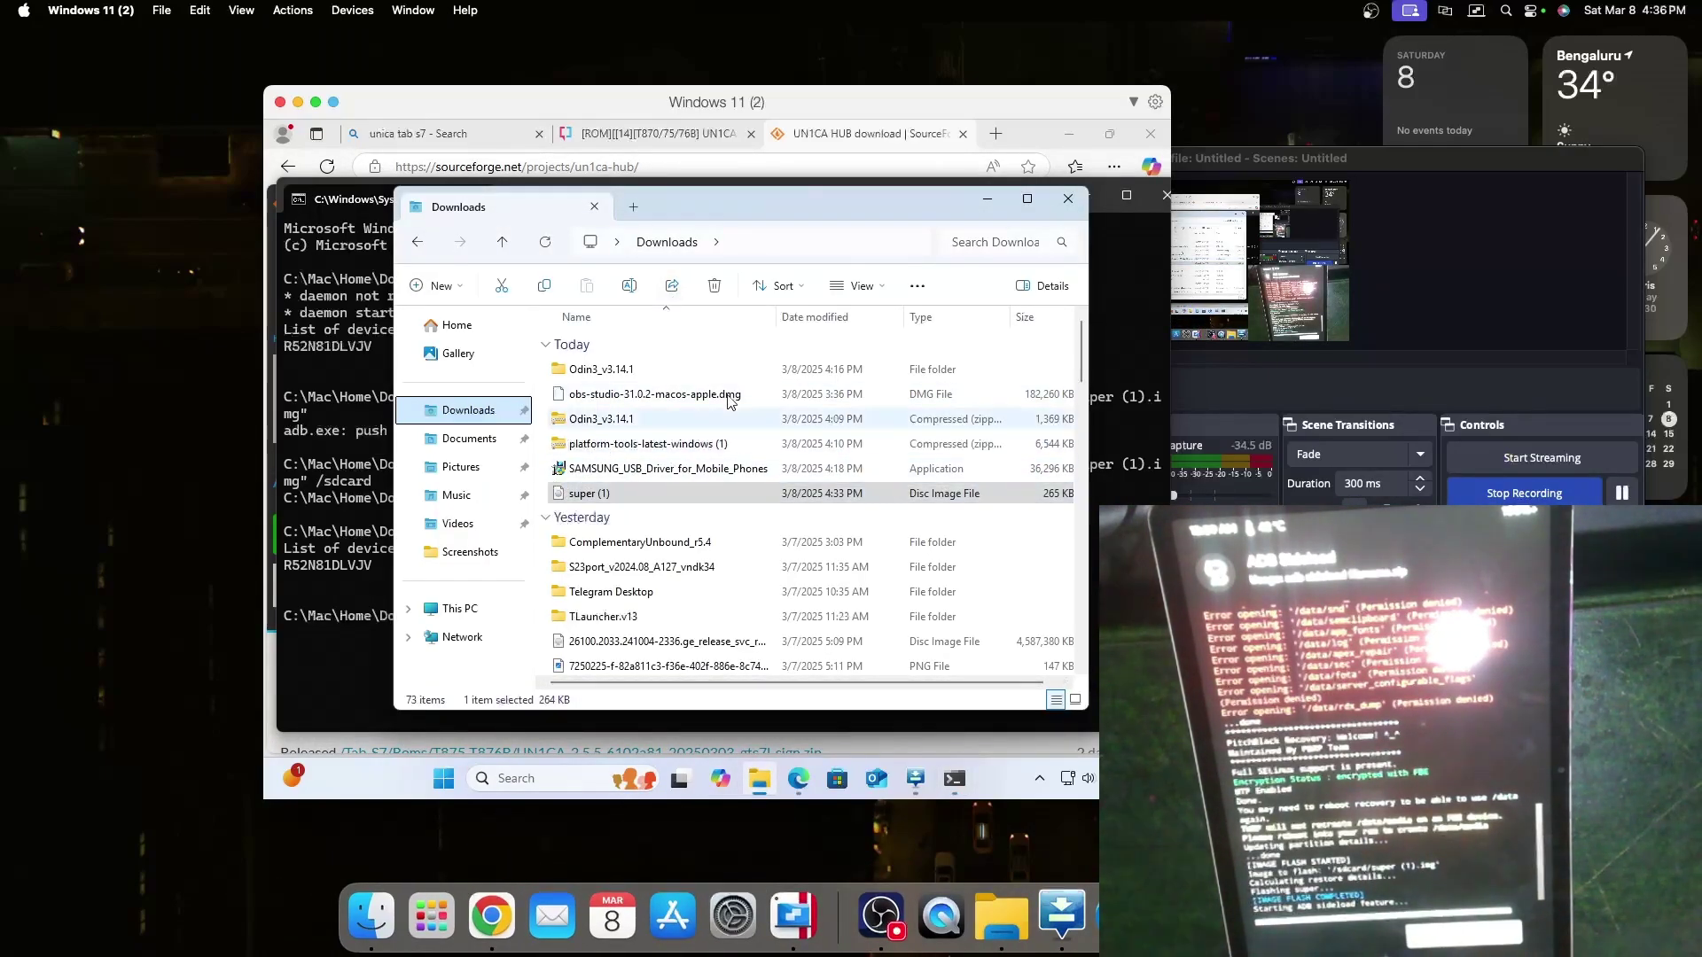
click(970, 242)
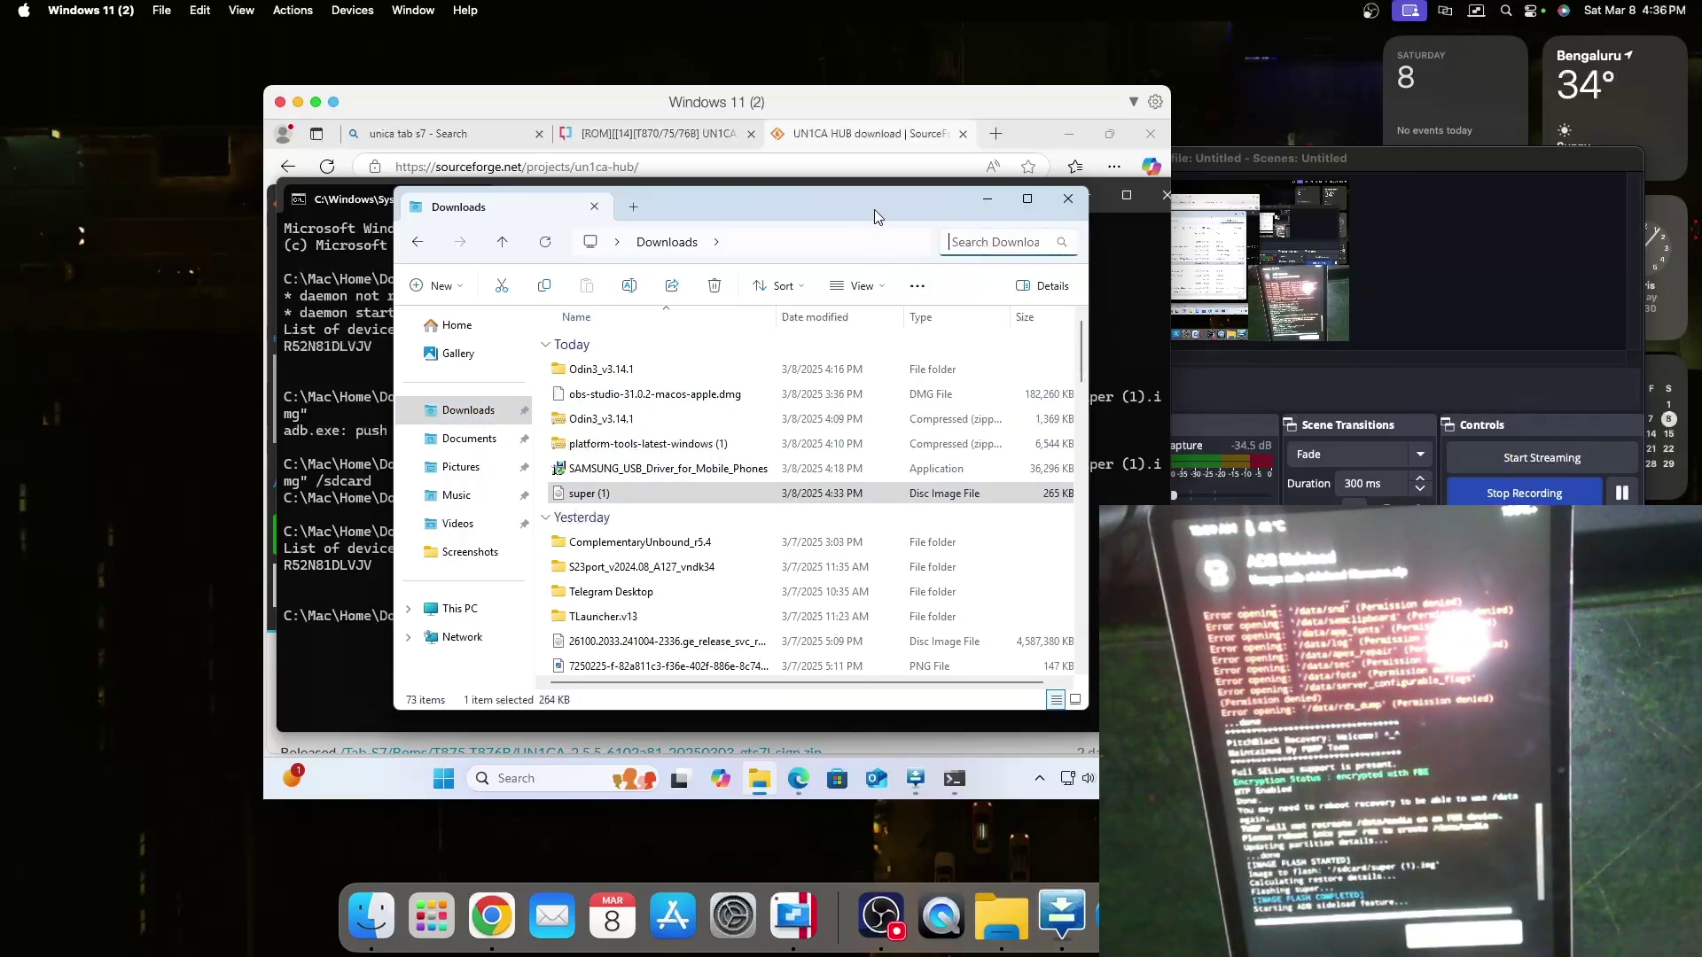
text(unic)
key(super+space)
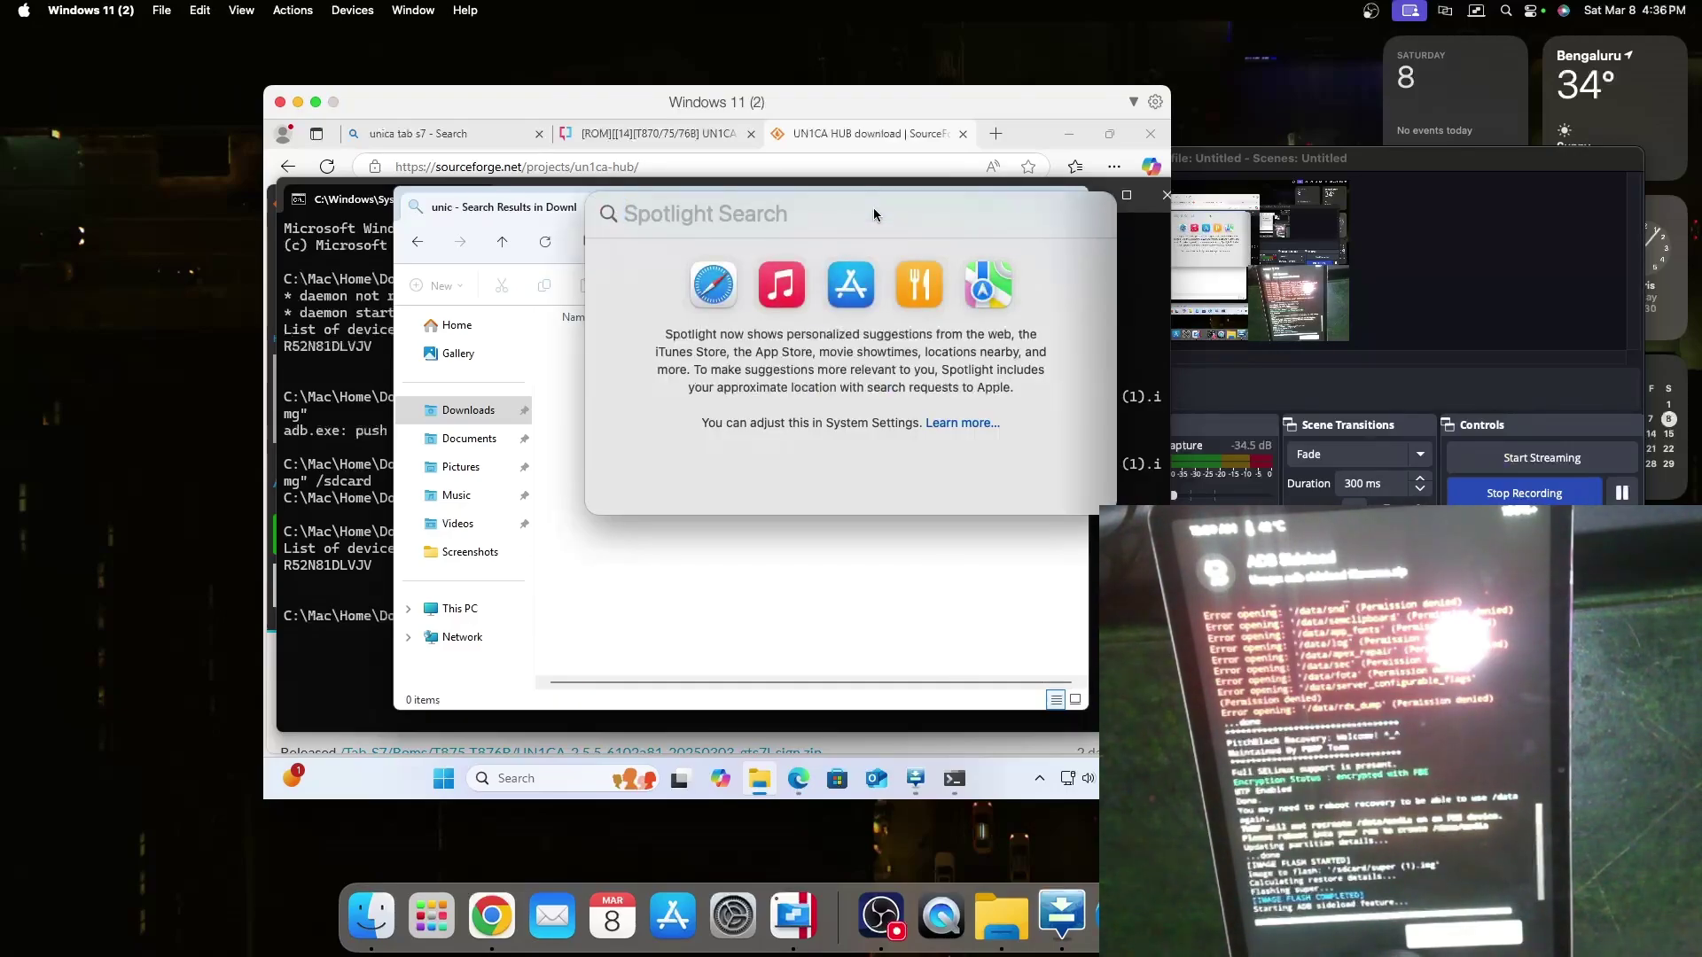
click(684, 588)
click(992, 251)
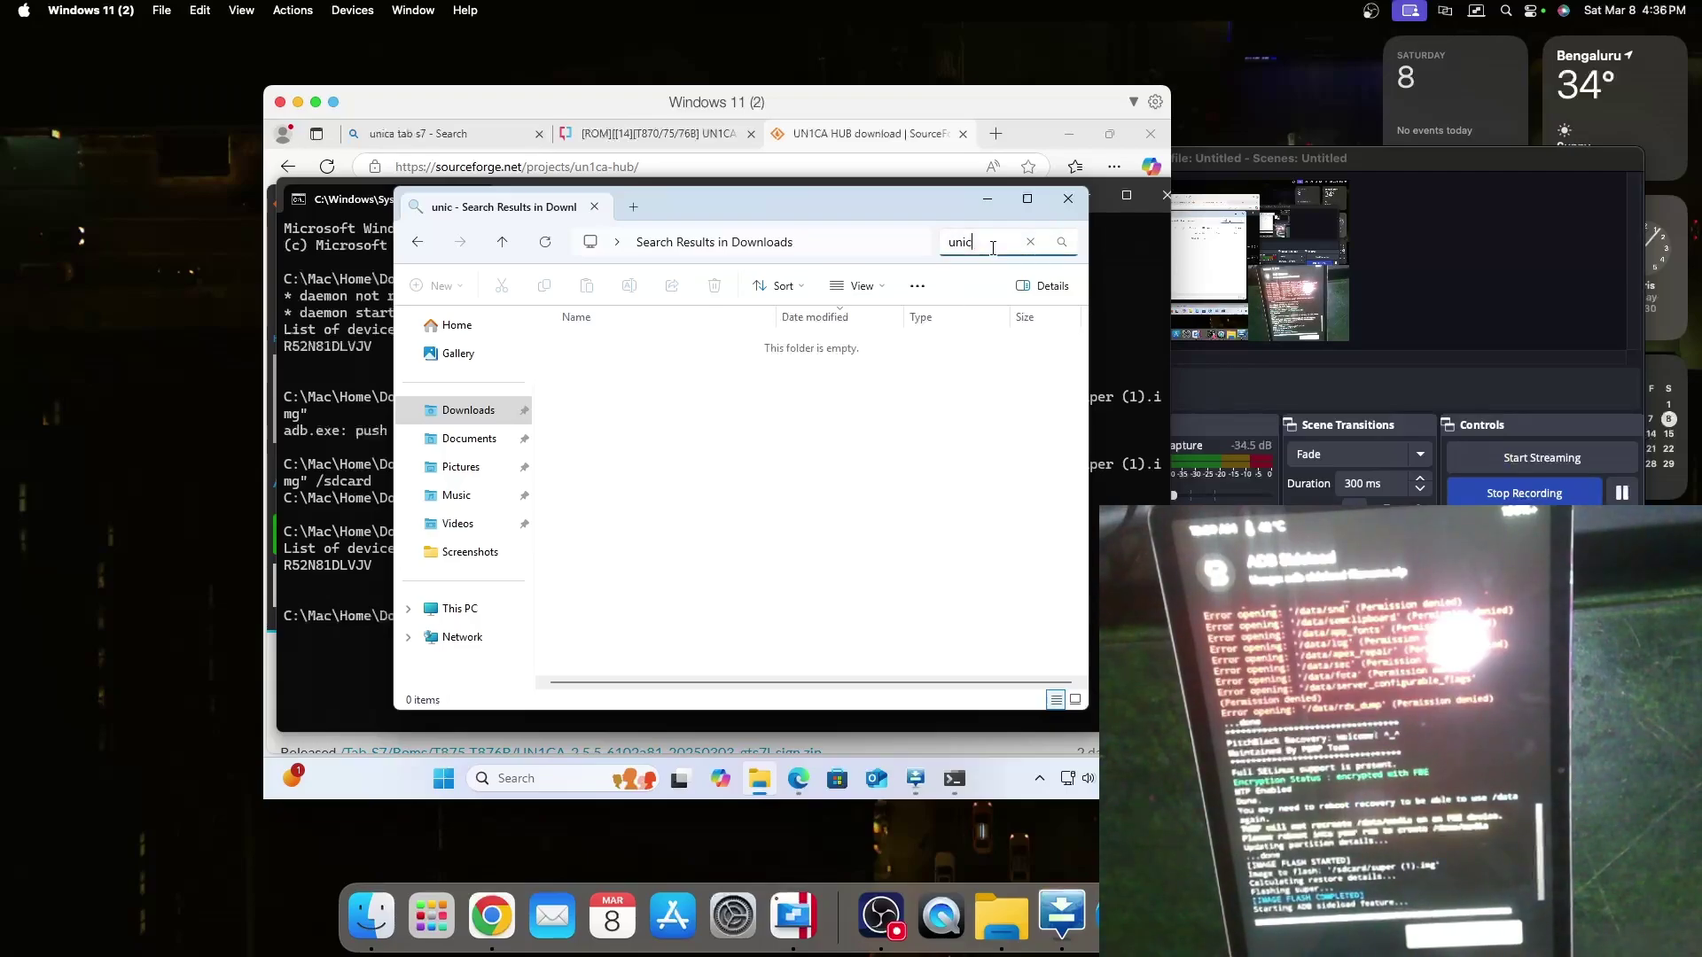
text(1)
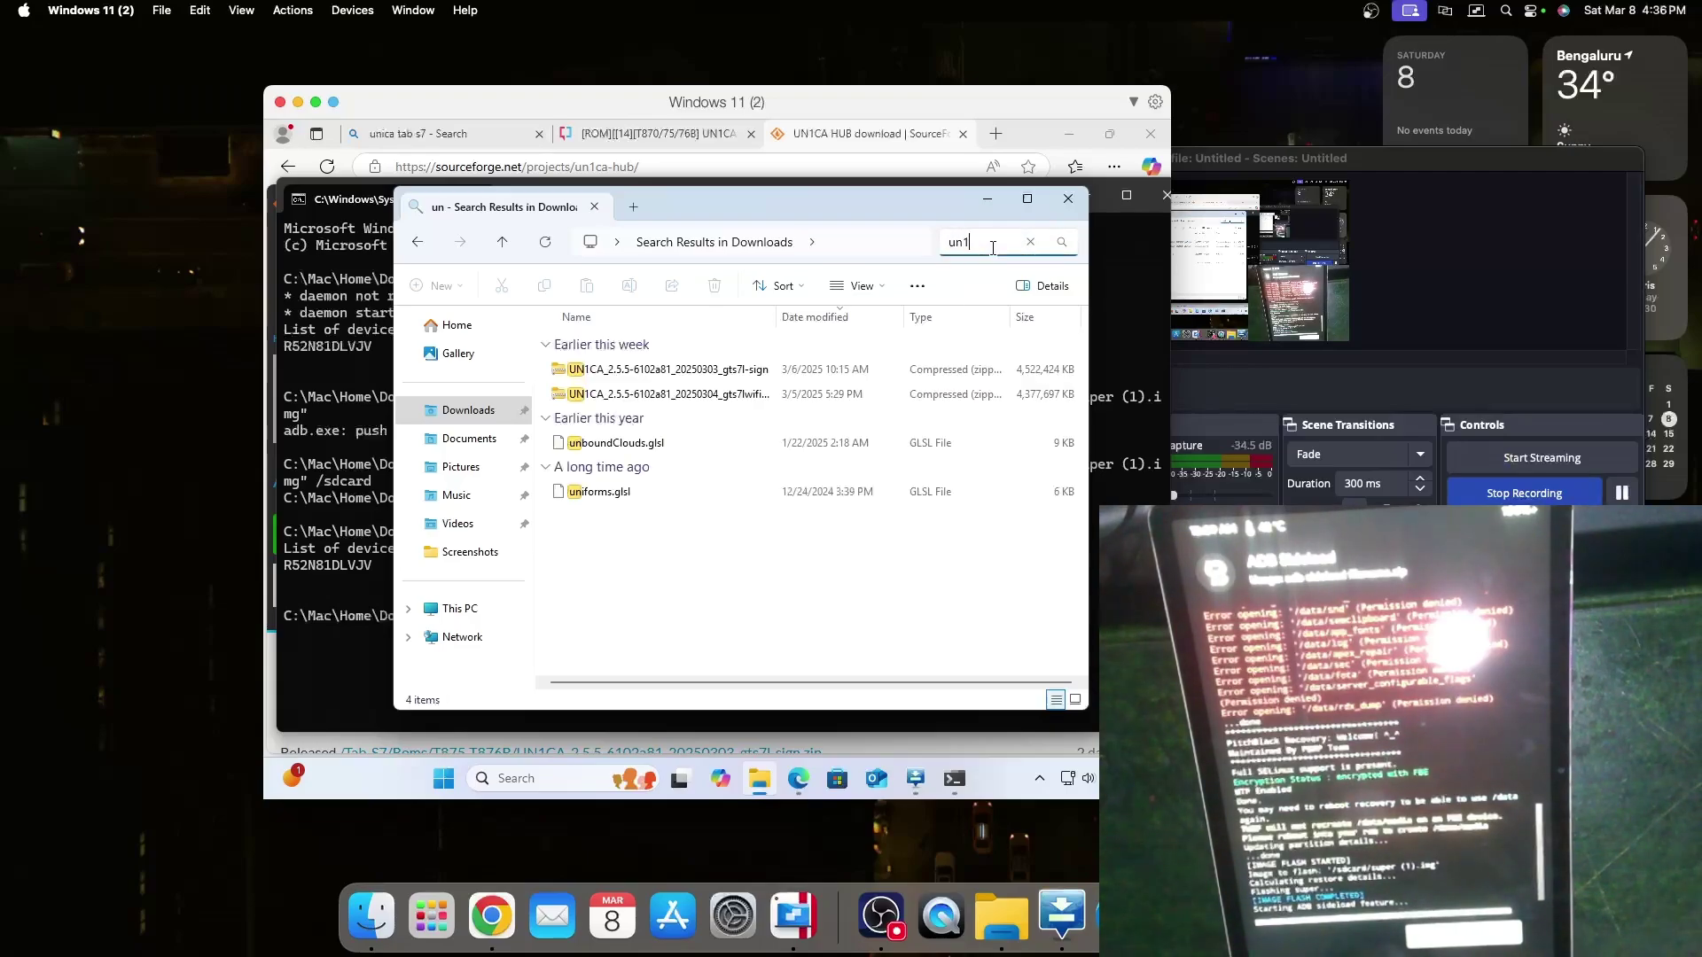
click(742, 400)
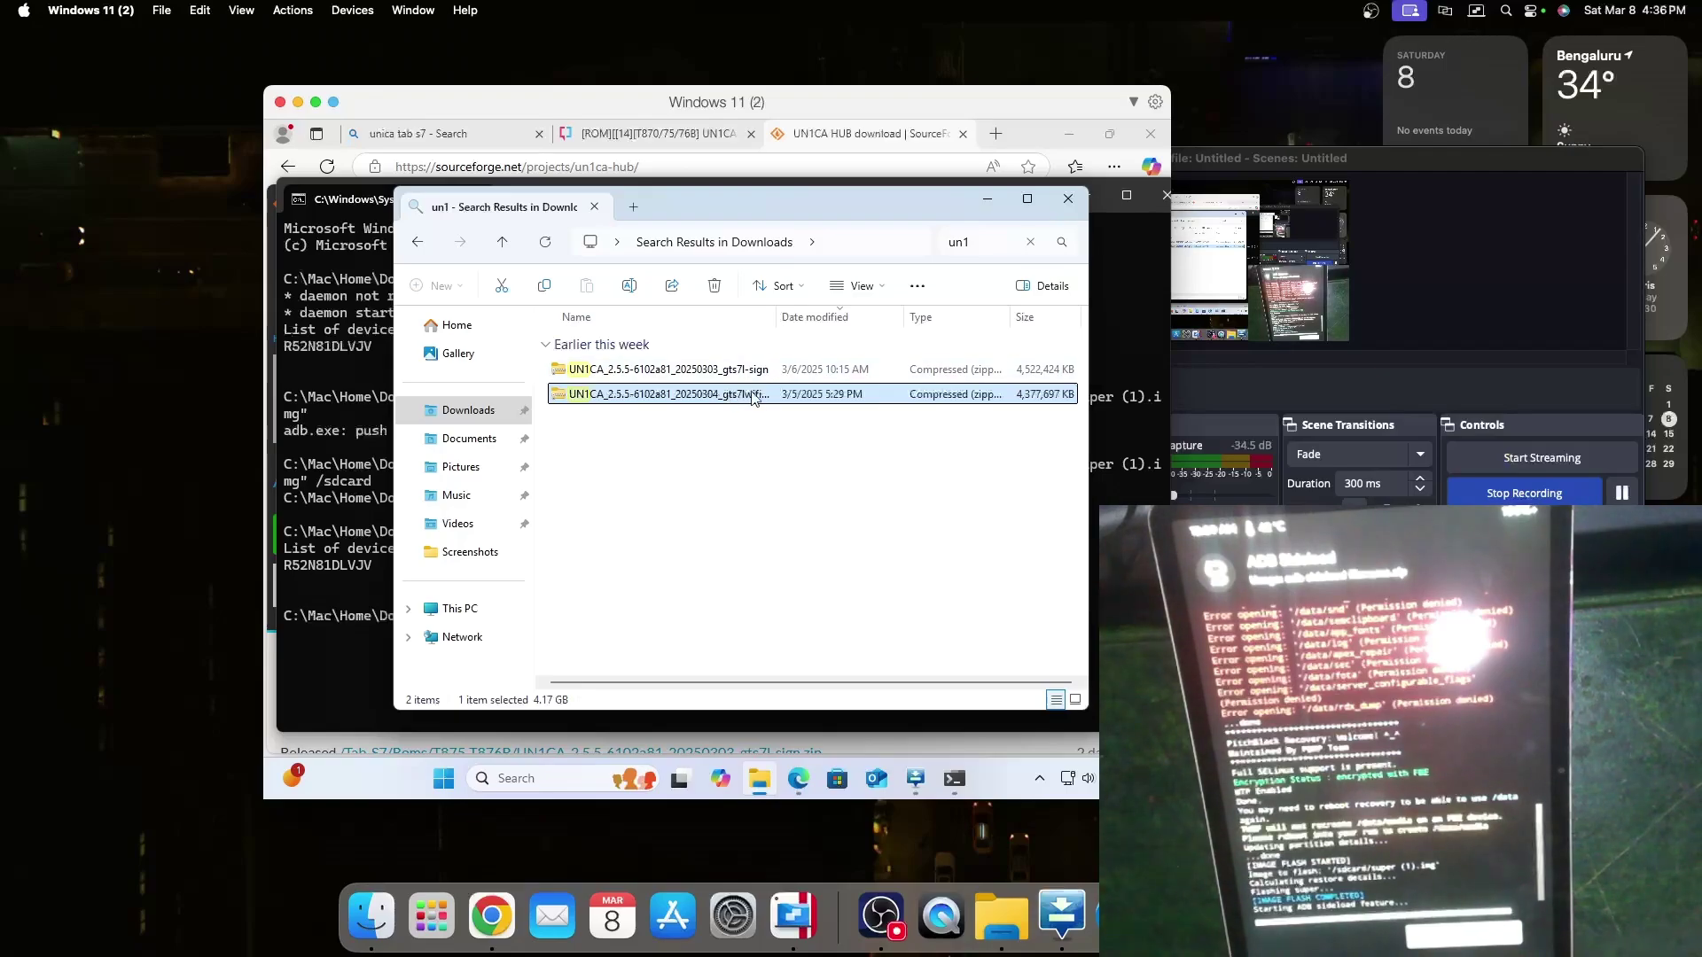
Add the selected gts7lwifi ROM zip to the adb sideload command and run it
drag(752, 397, 316, 574)
click(316, 573)
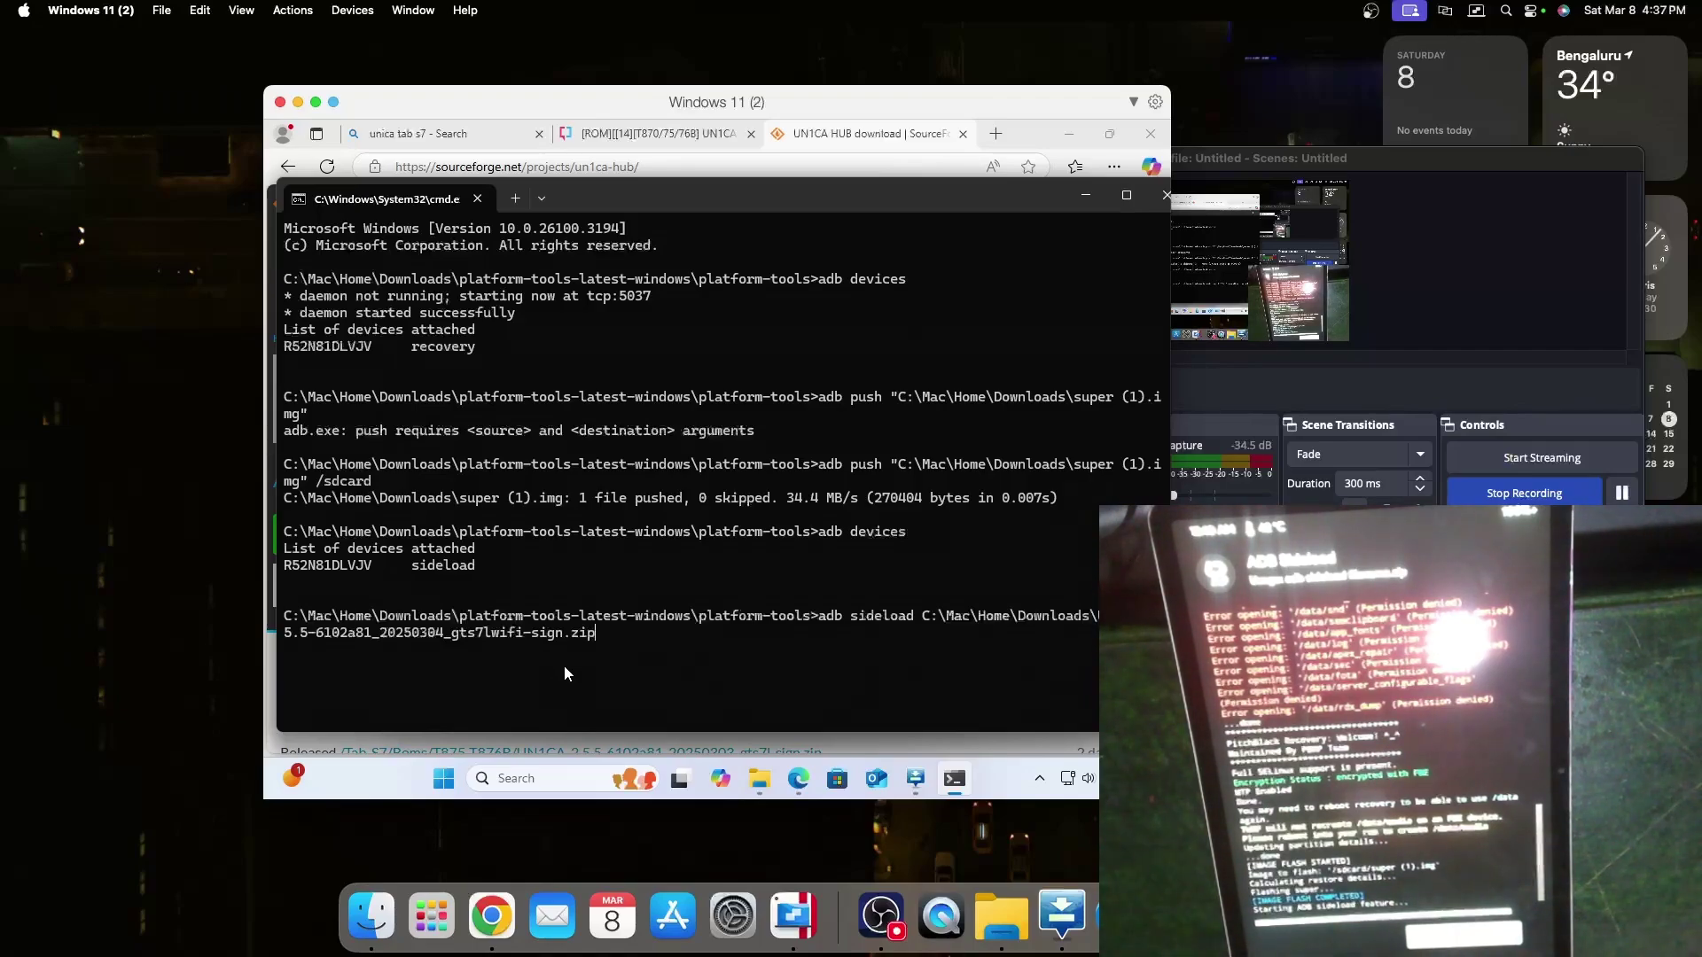
key(Return)
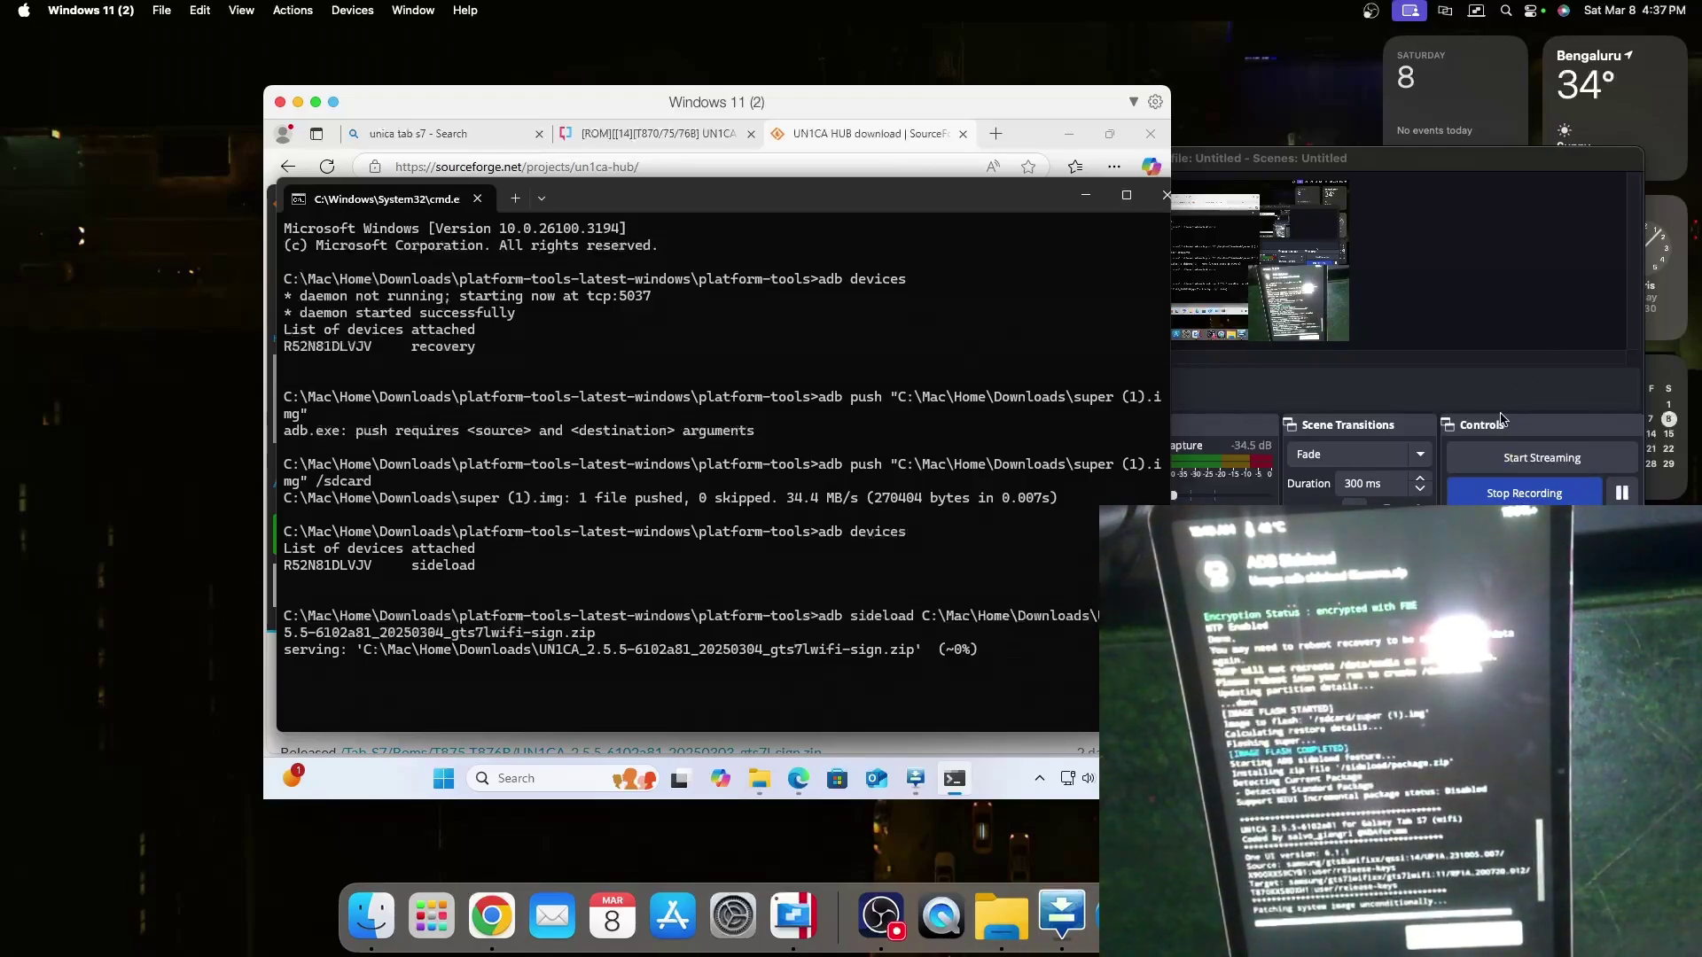
click(1622, 494)
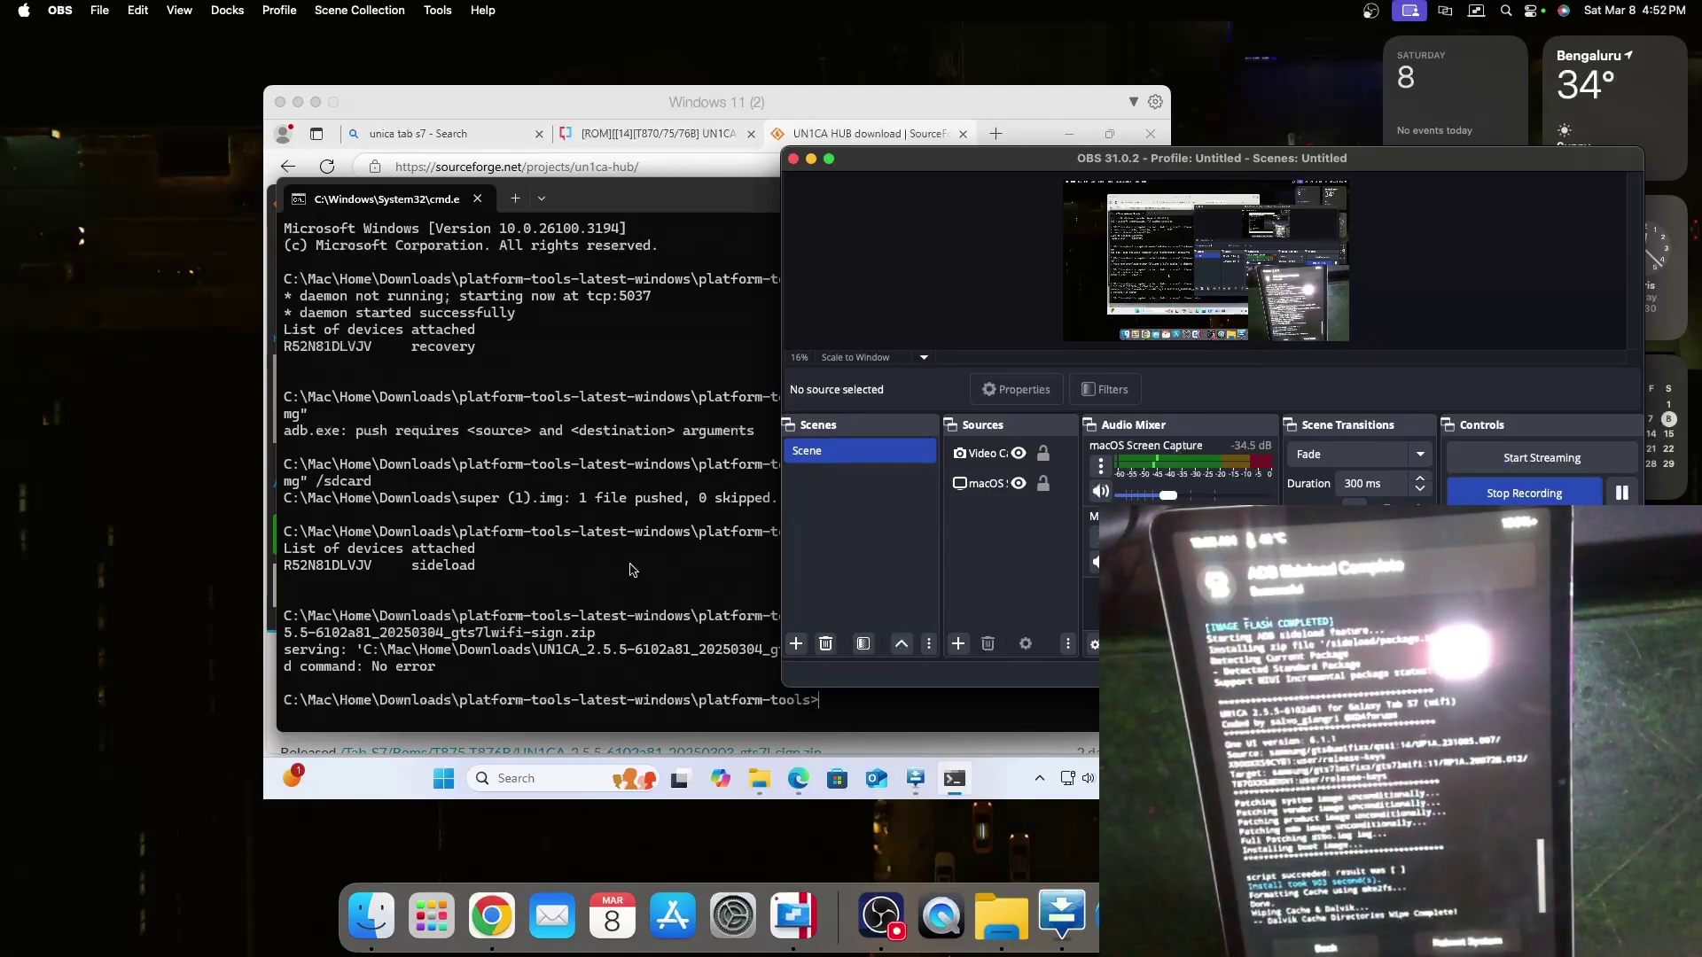
click(695, 568)
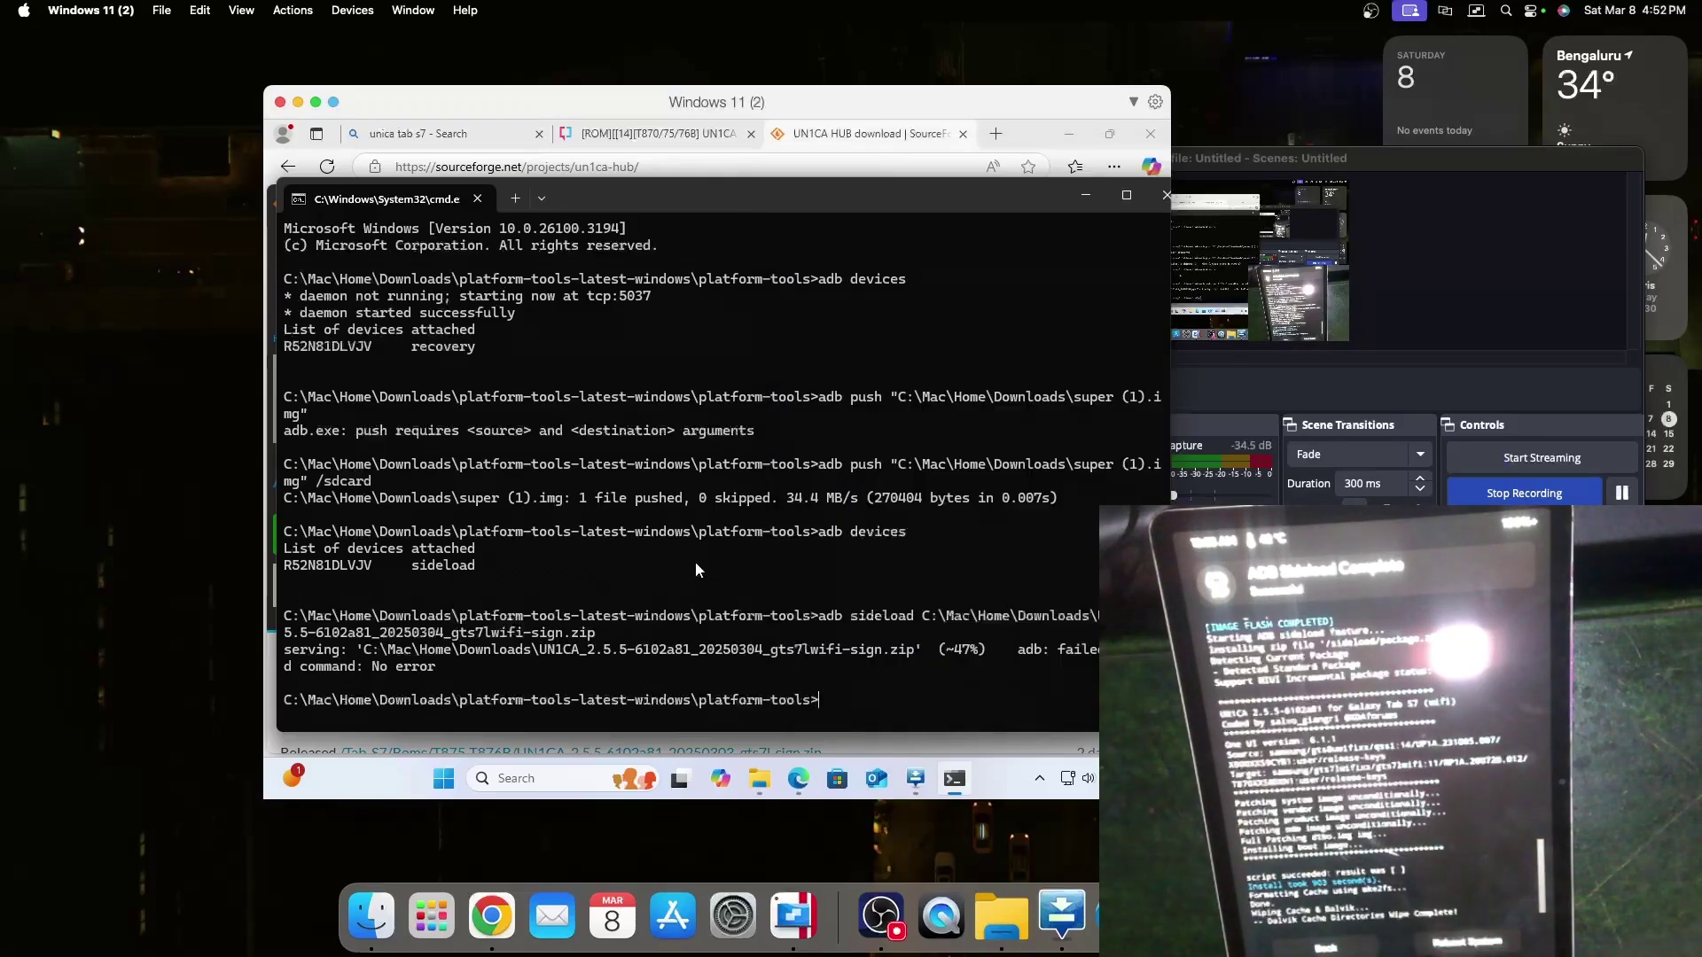
click(1313, 362)
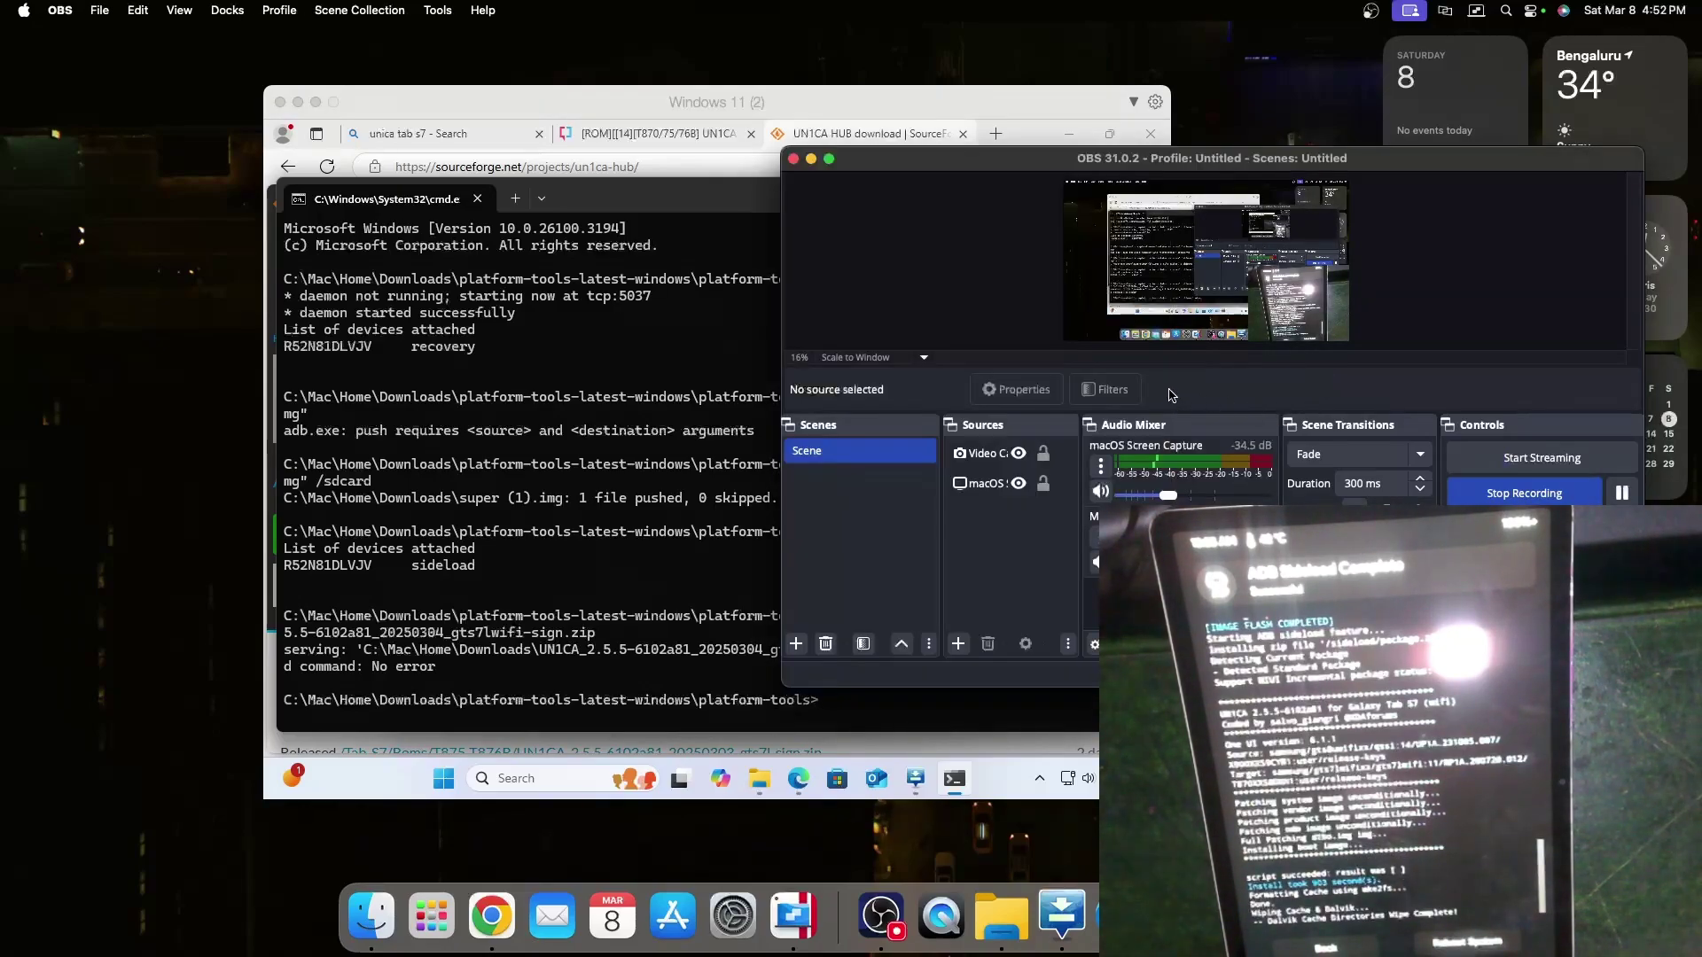
Bring the command window to the front and review the adb sideload output for the ROM zip
click(630, 557)
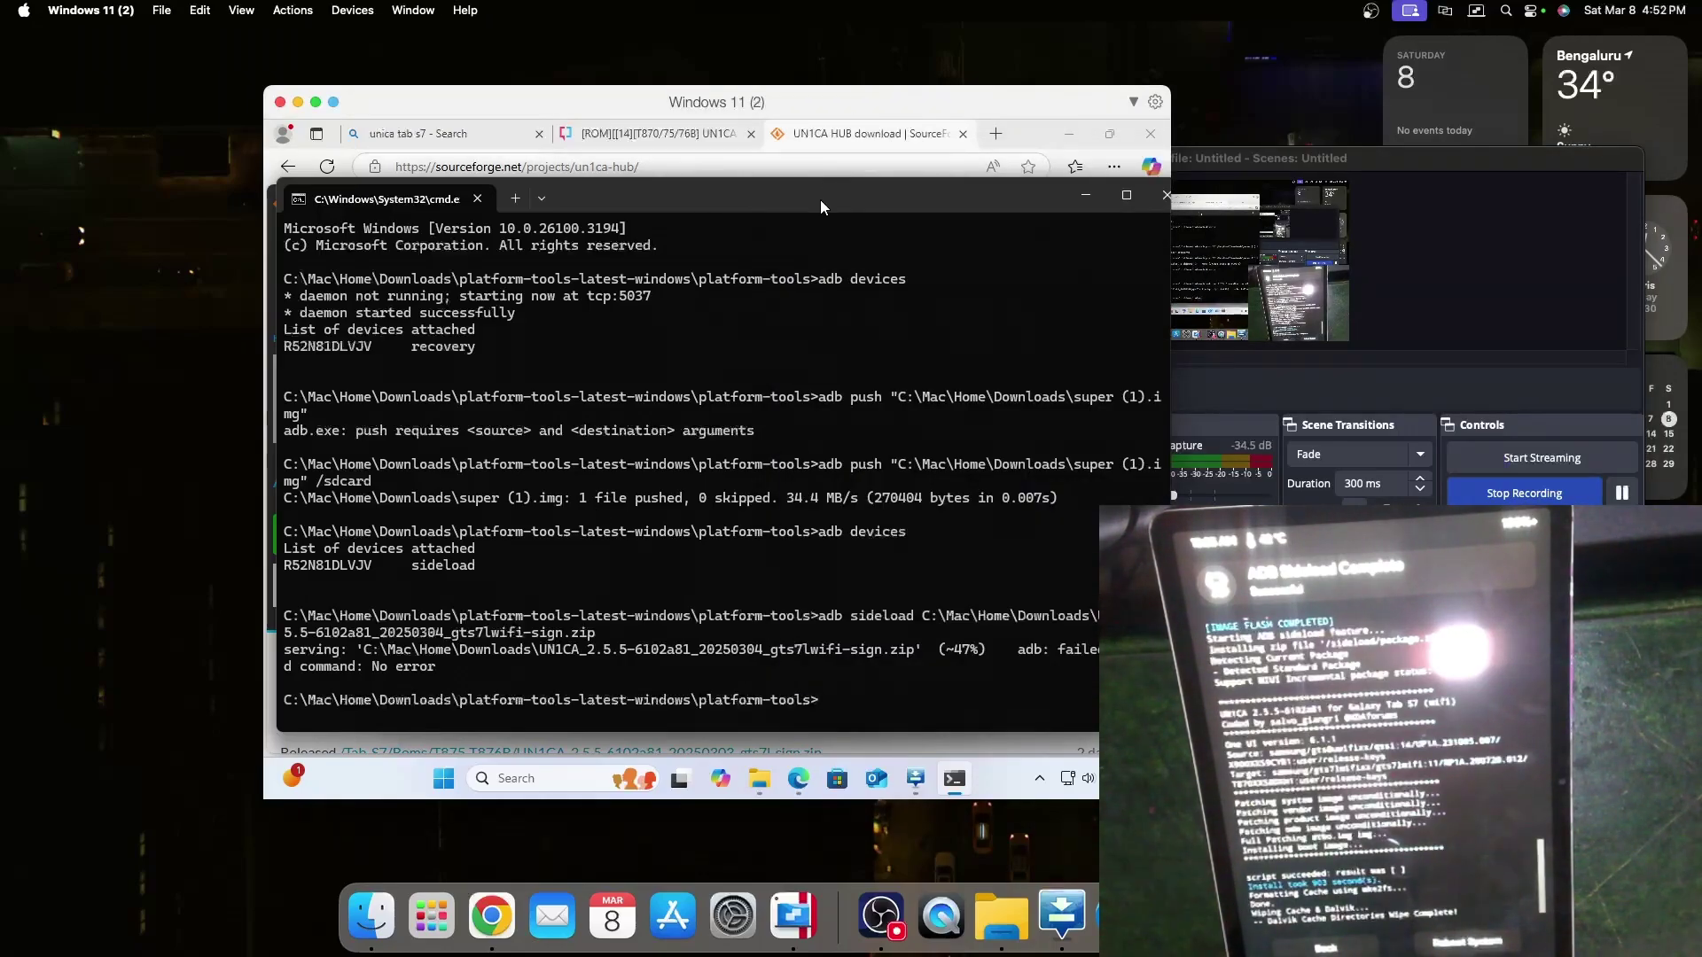
mouse_move(821, 201)
mouse_down()
mouse_move(792, 189)
mouse_move(818, 183)
mouse_up()
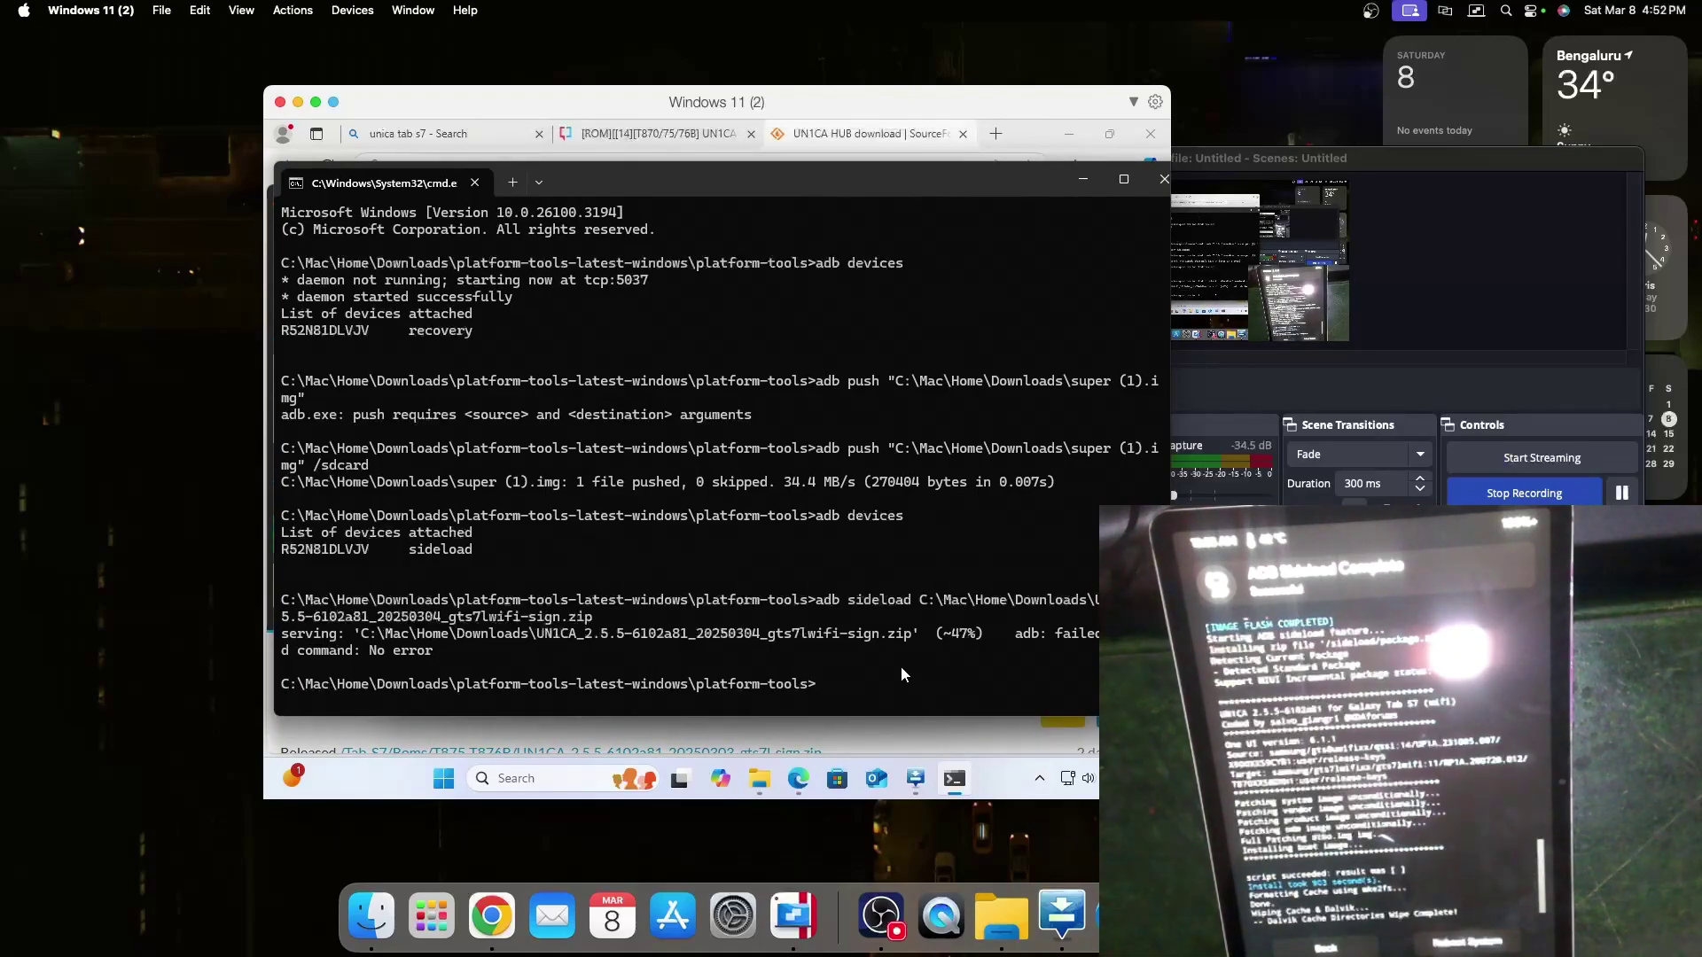
drag(1016, 640, 1069, 650)
click(1019, 637)
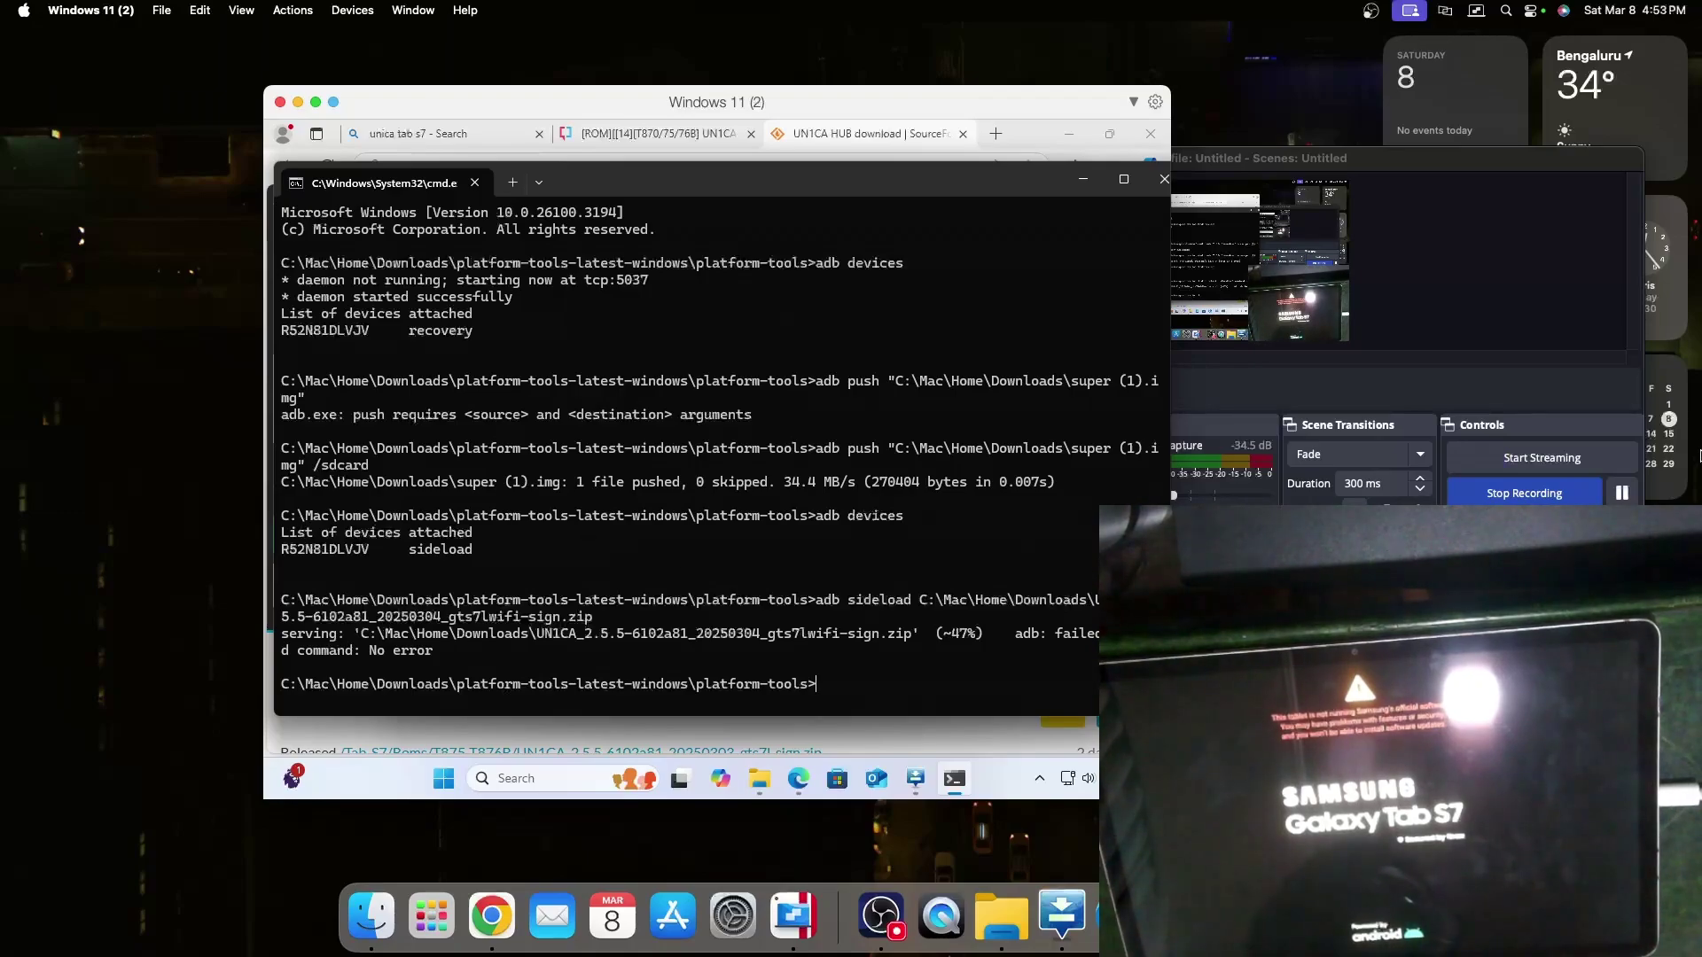
click(1618, 499)
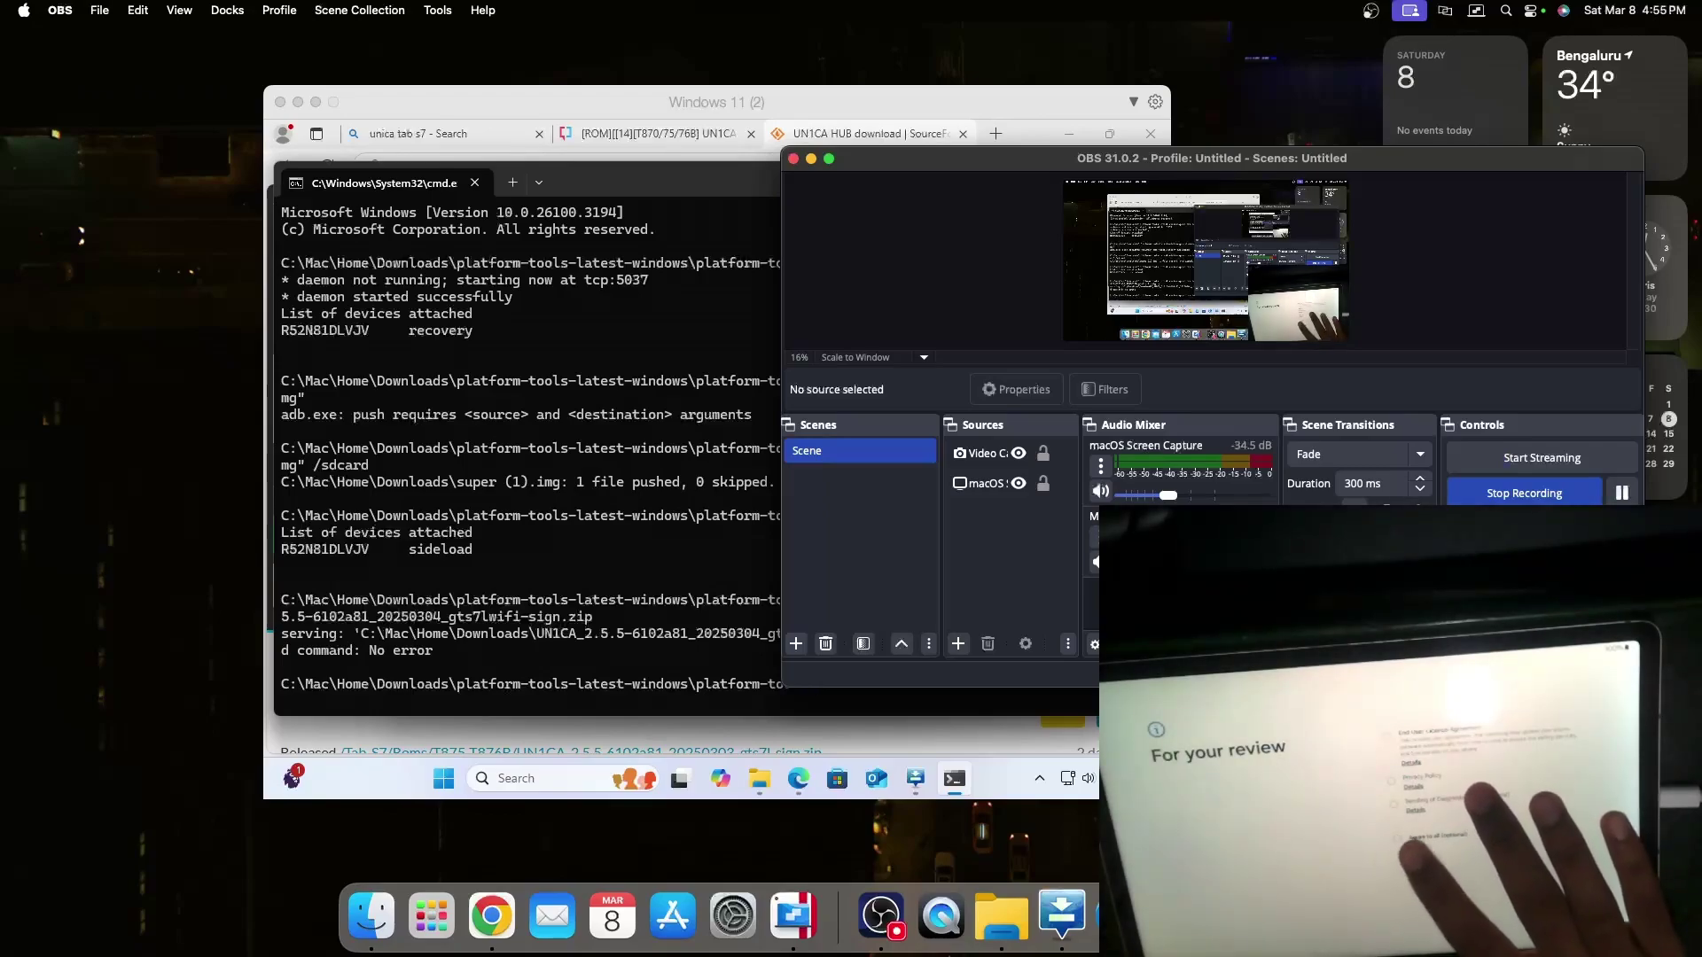
click(1615, 492)
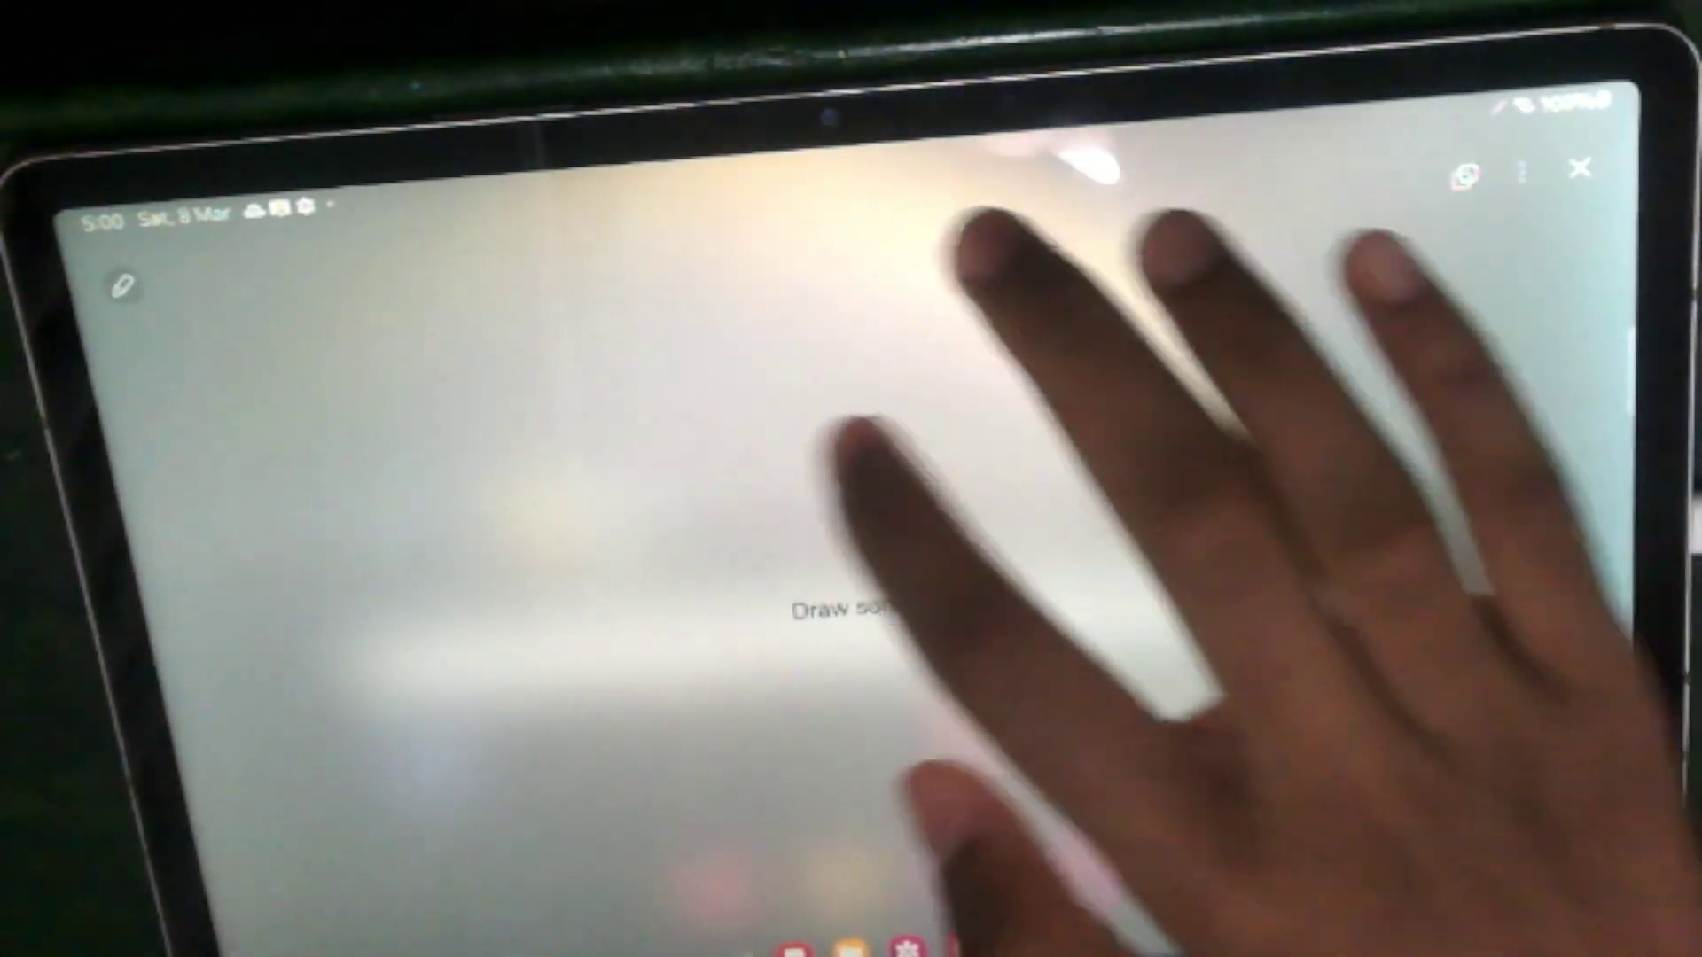
Sketch a simple P-like shape on the tablet's AI drawing canvas and generate artwork from it
mouse_move(992, 454)
mouse_down()
mouse_move(899, 450)
mouse_move(1074, 576)
mouse_move(1059, 691)
mouse_move(970, 643)
mouse_up()
drag(846, 549, 966, 780)
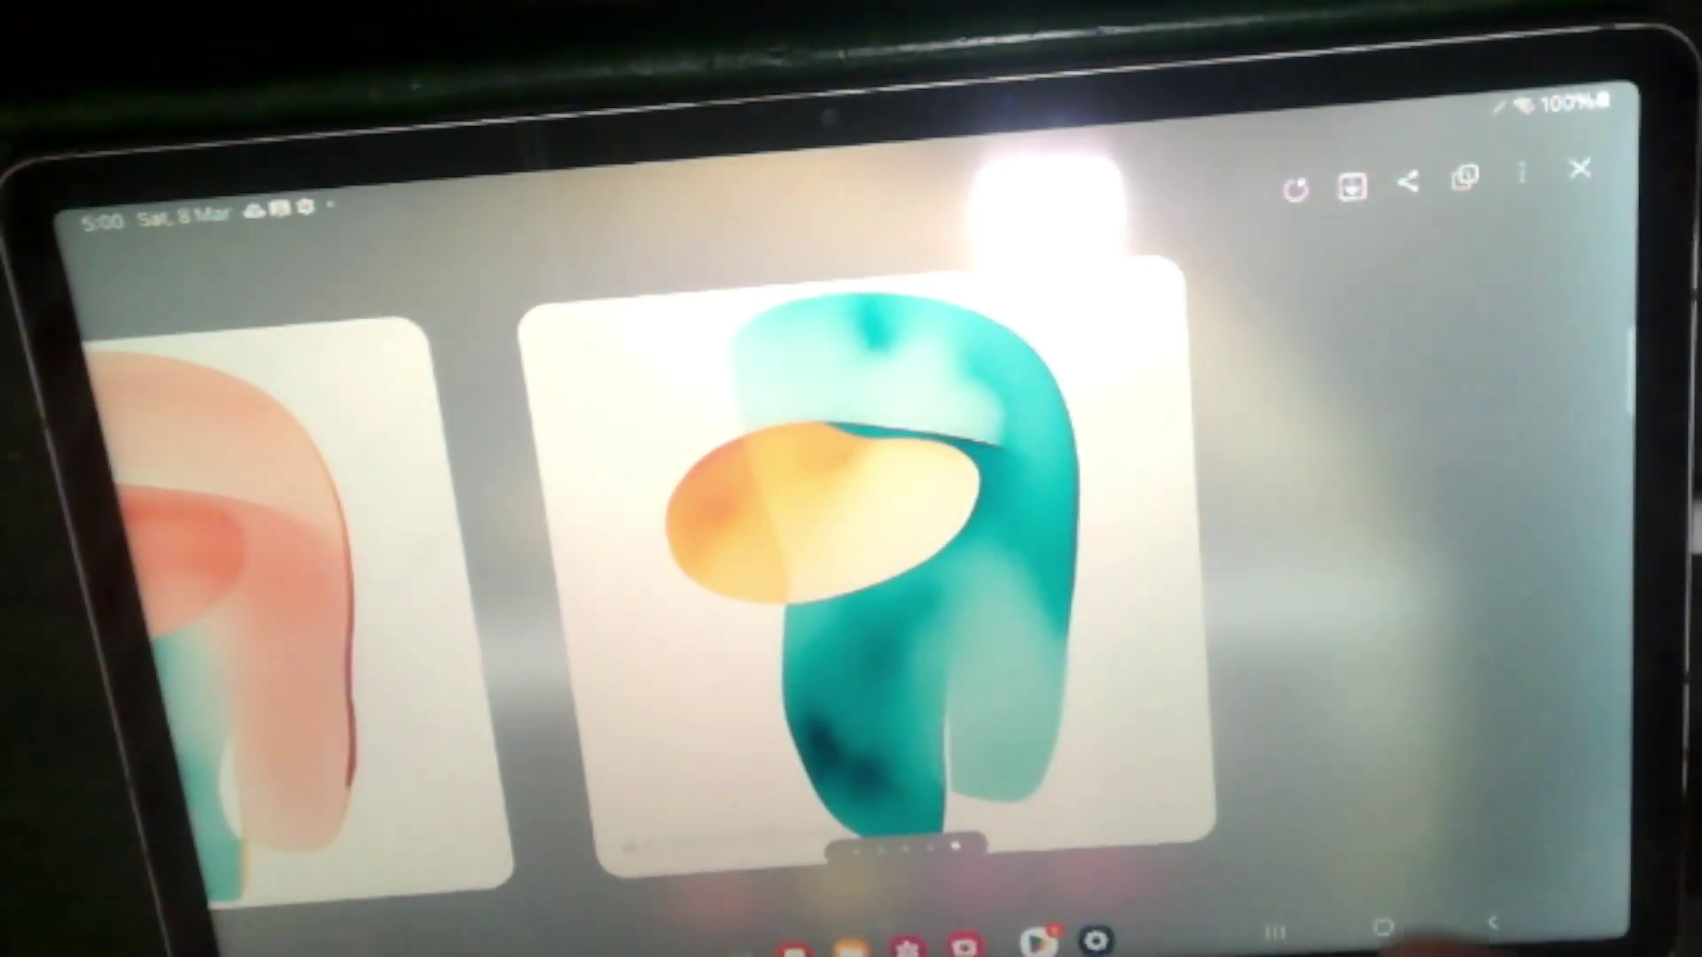
Open the tablet's Settings and examine the assist features listed under Galaxy AI
drag(1063, 949, 1063, 709)
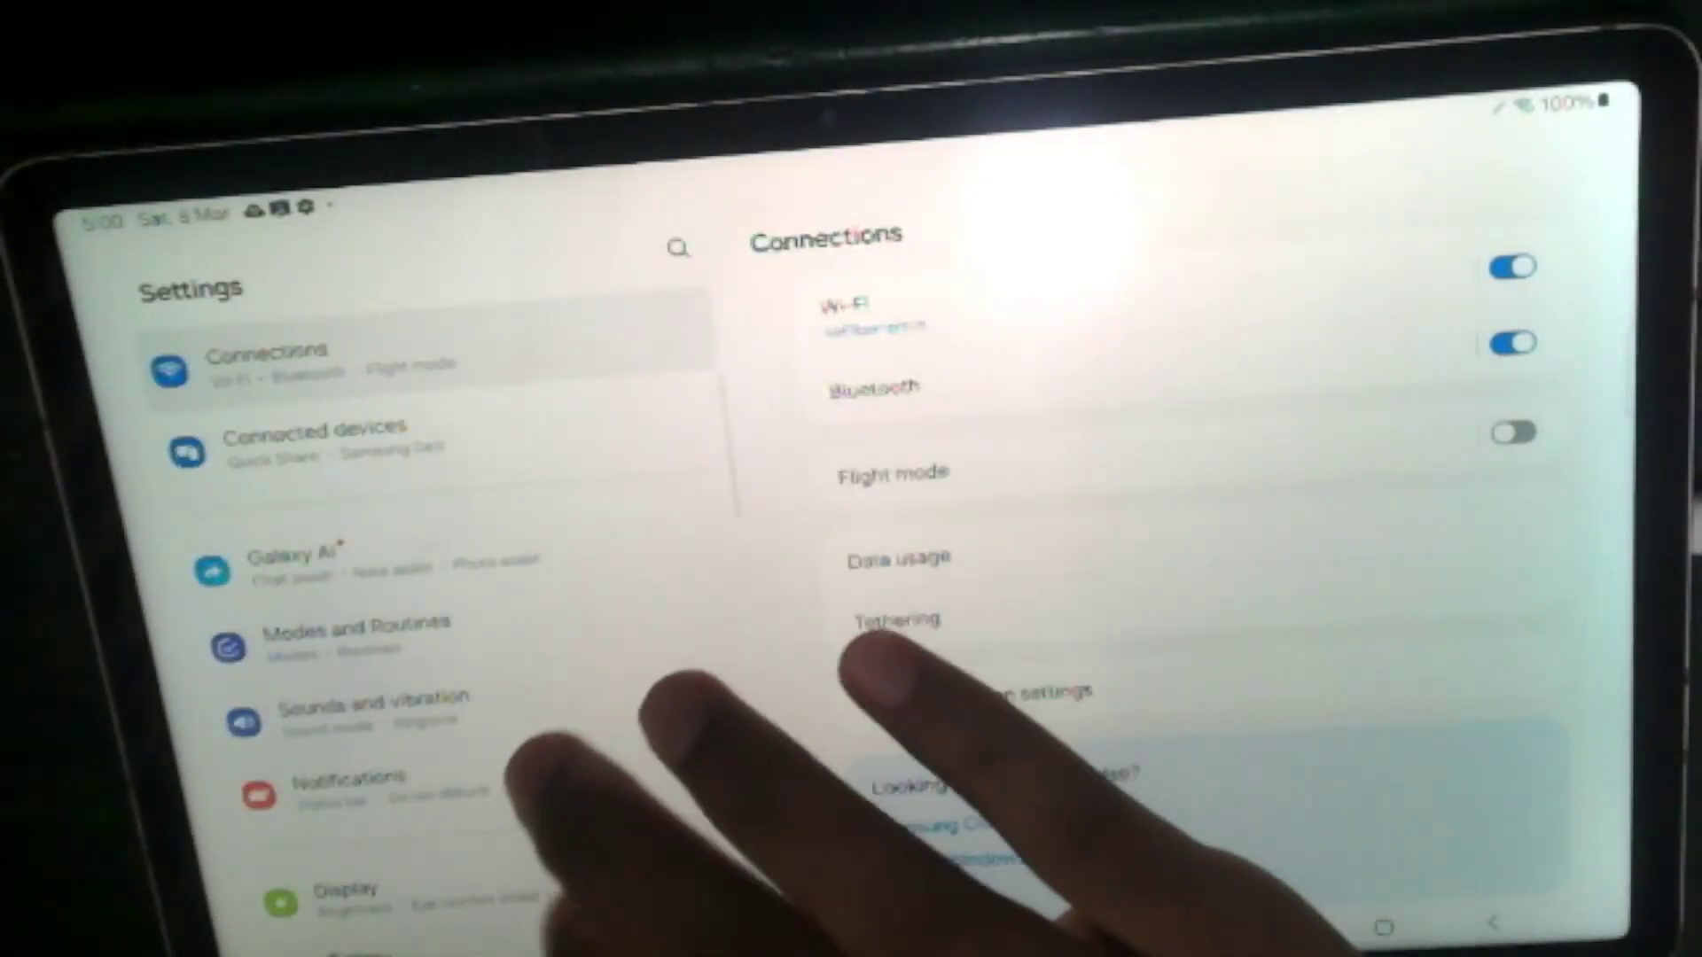
scroll(398, 620, up, 5)
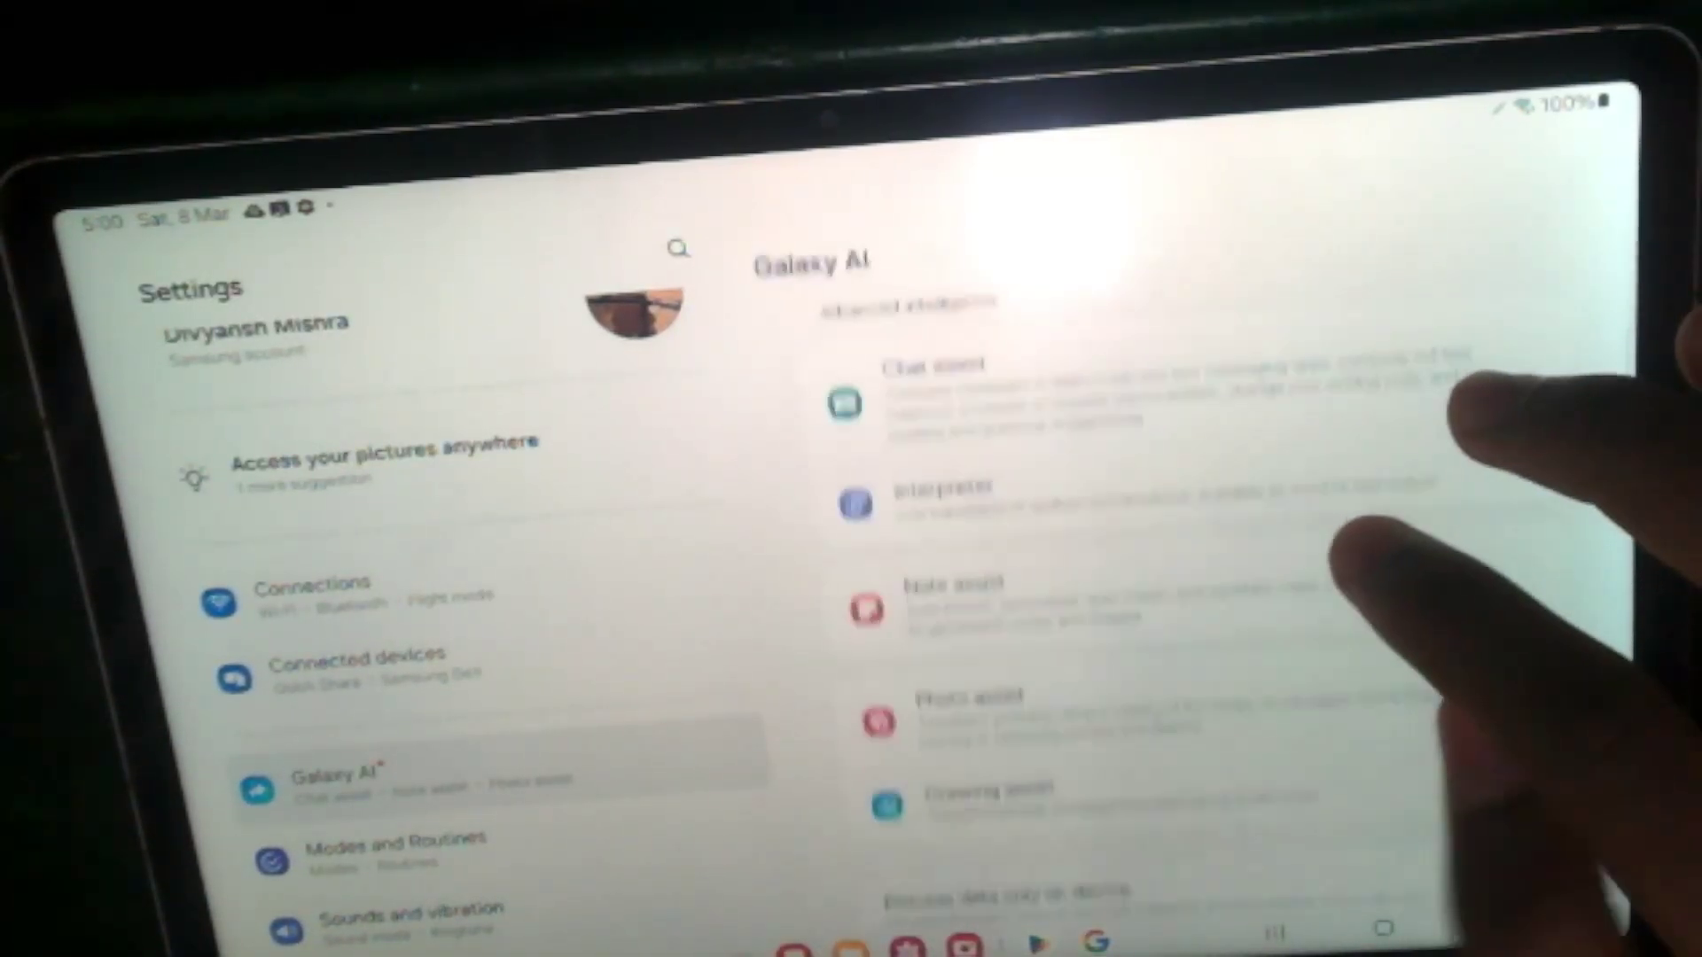
scroll(1152, 488, down, 5)
scroll(1152, 532, up, 5)
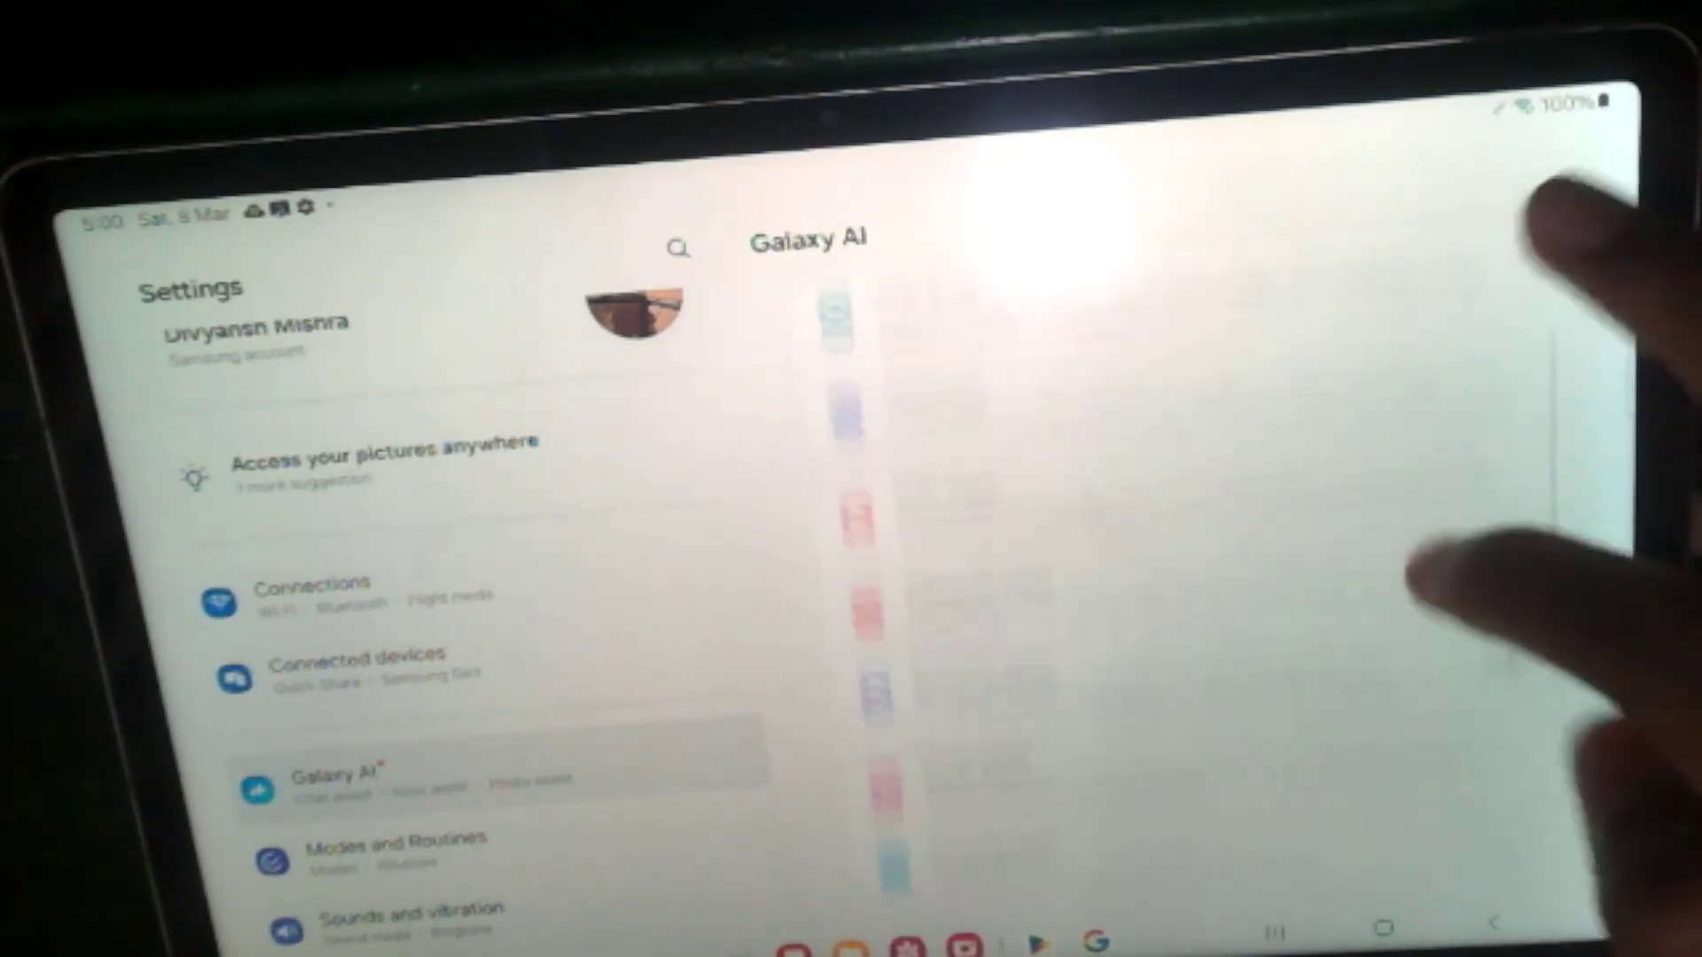
scroll(1152, 532, down, 2)
scroll(1152, 576, down, 3)
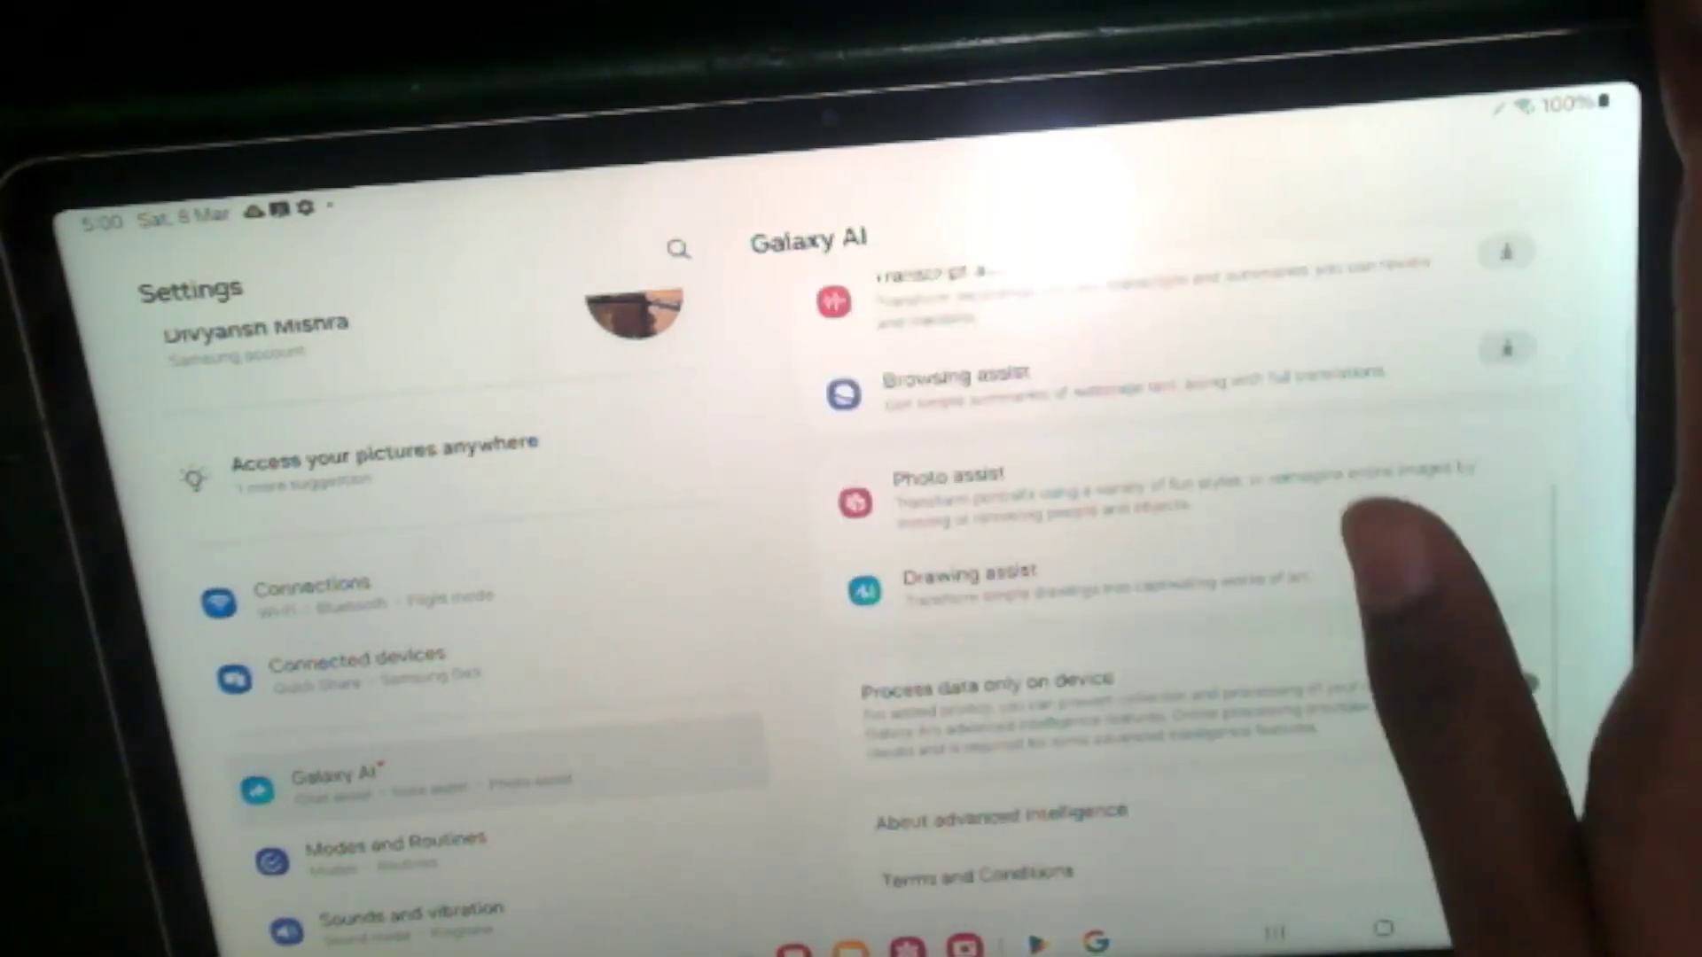
scroll(1152, 532, up, 5)
scroll(399, 620, down, 10)
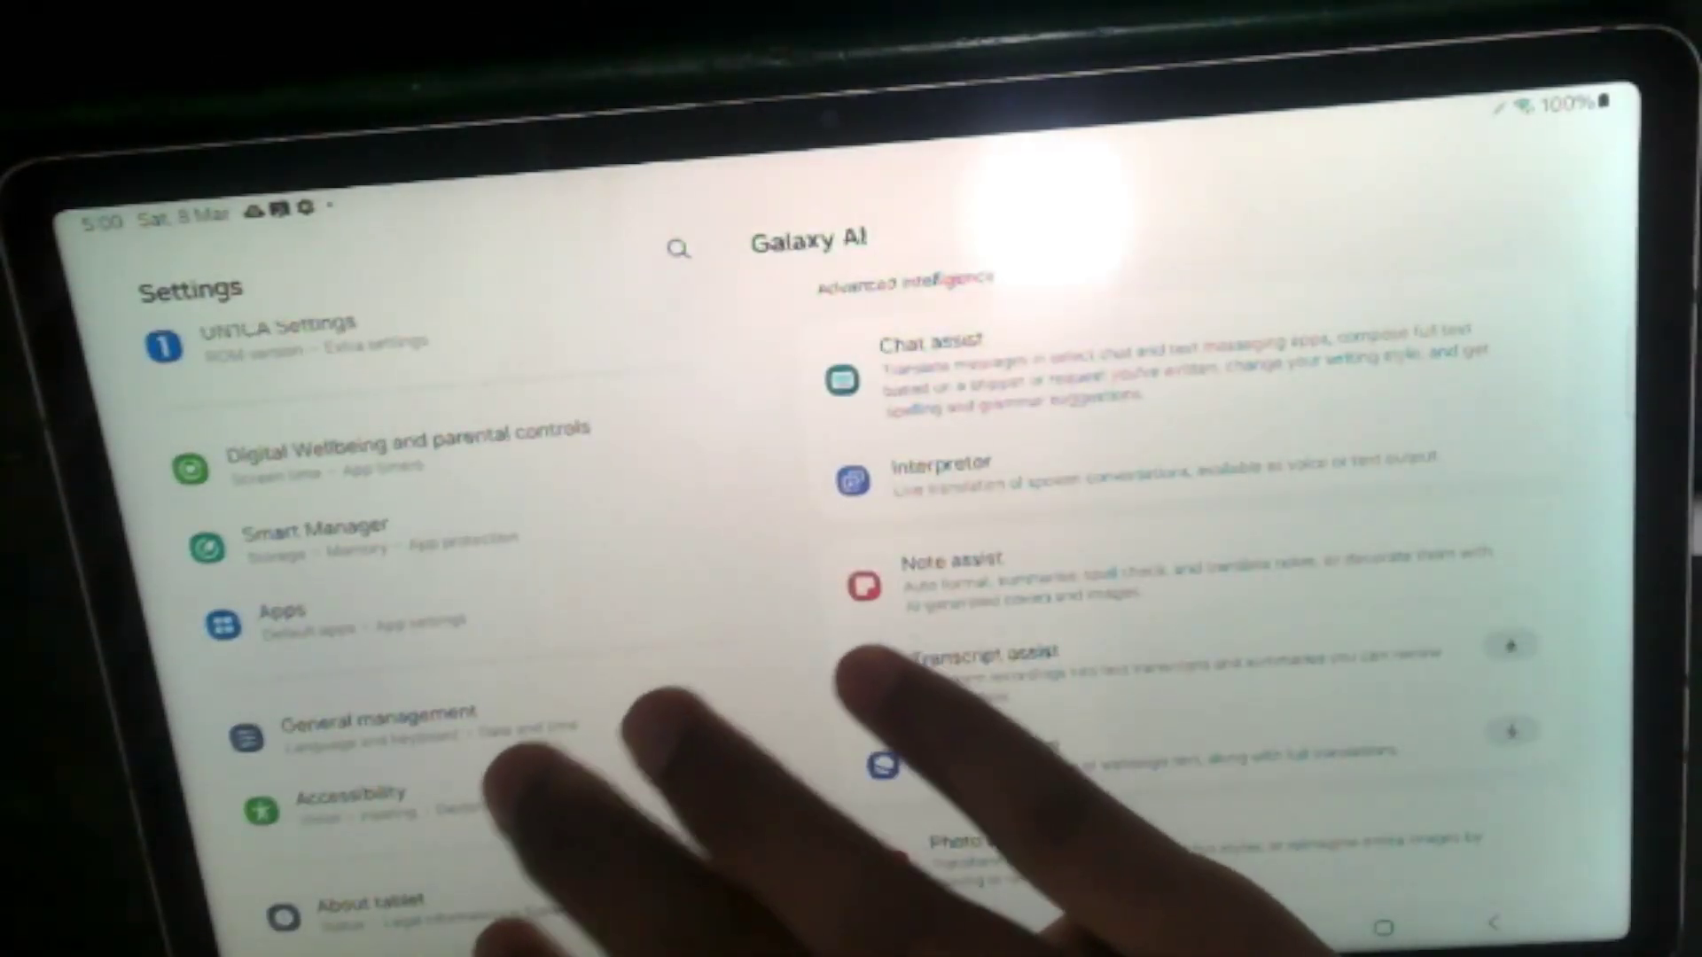
Open the Software information page under About tablet and review the One UI, Android, build and security details
click(371, 904)
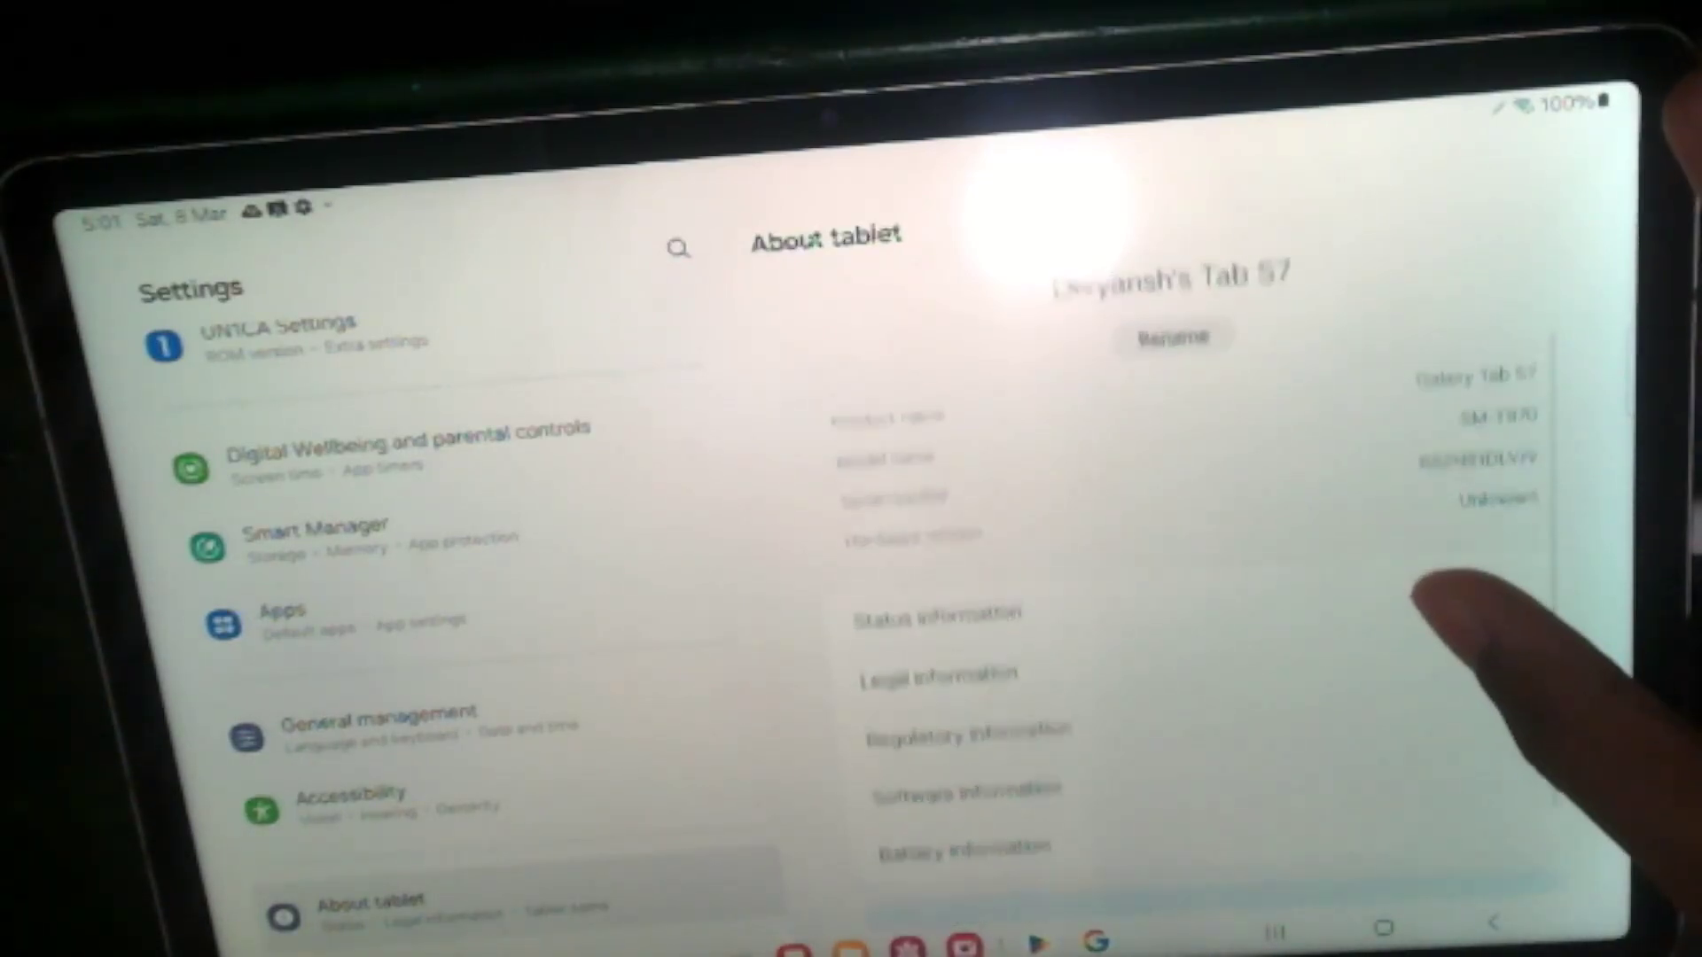
scroll(1152, 576, down, 2)
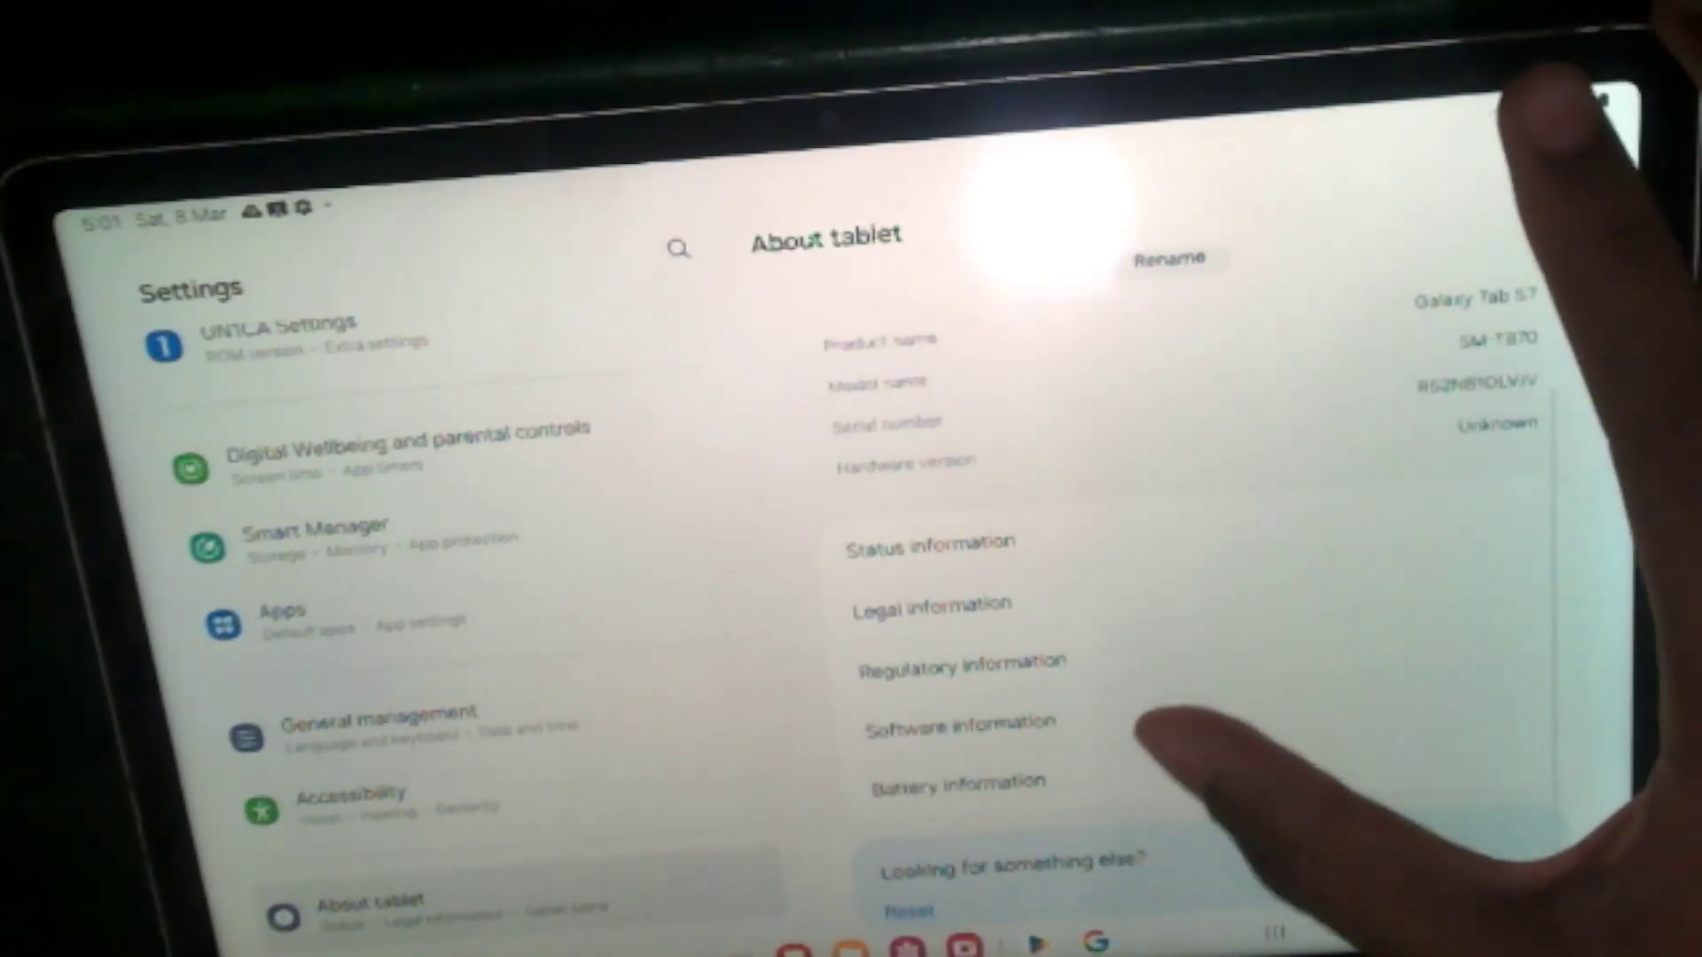
click(1085, 723)
scroll(1152, 576, down, 3)
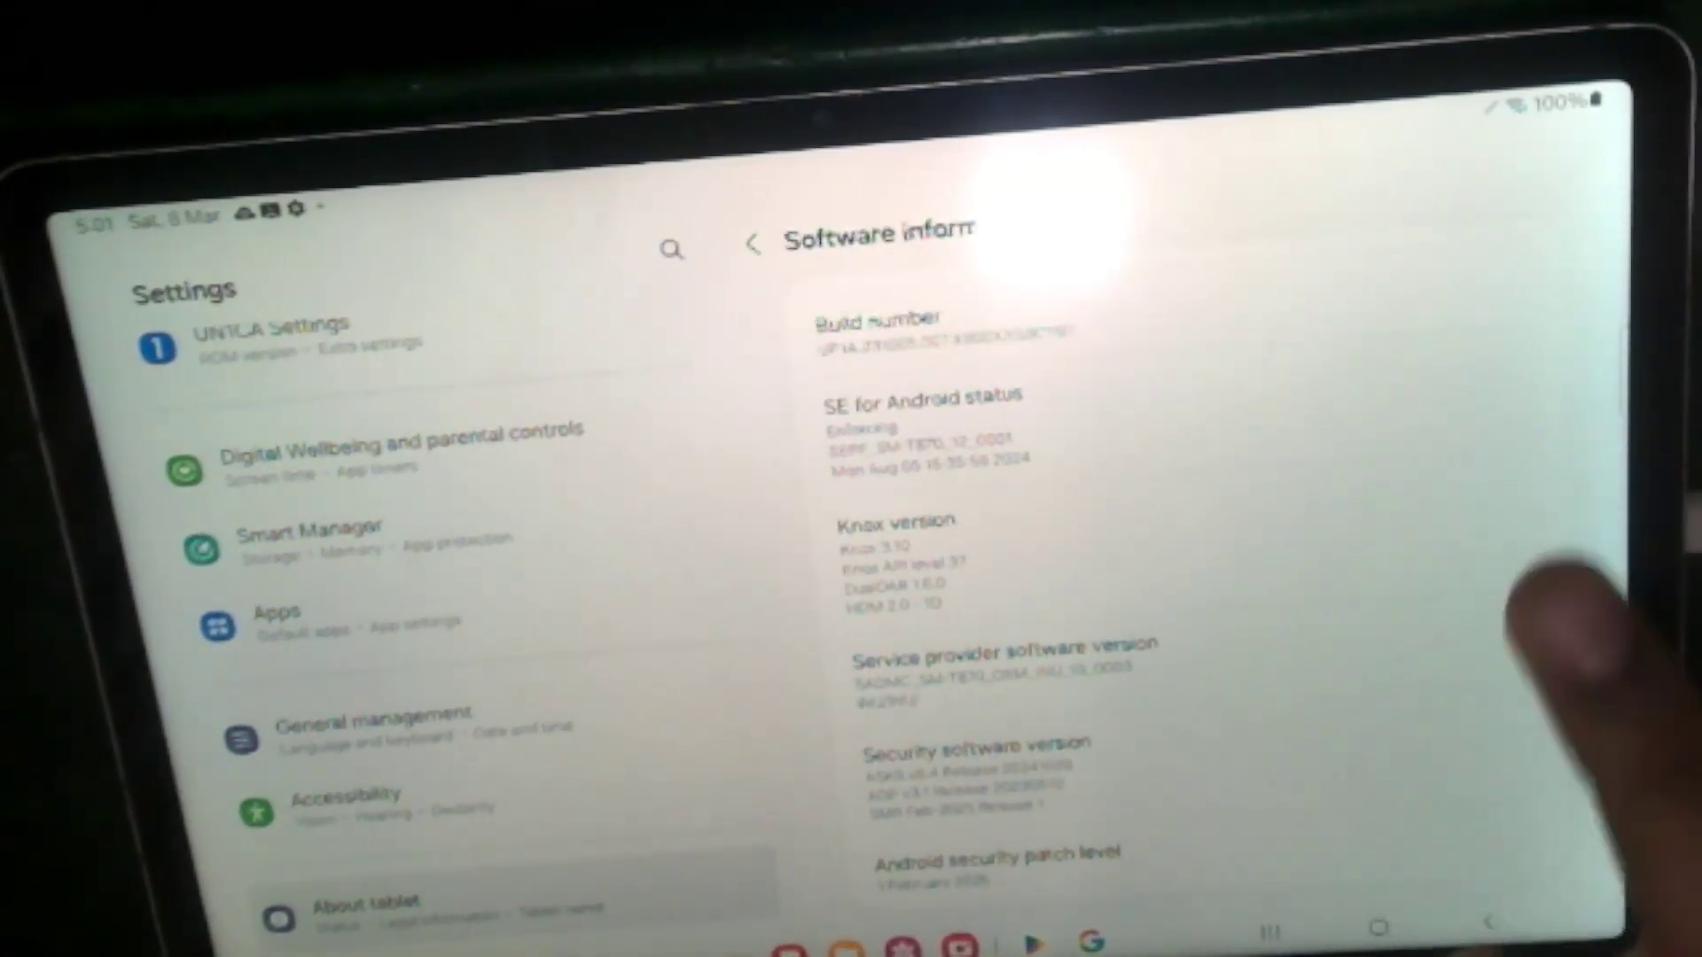
scroll(1152, 576, up, 4)
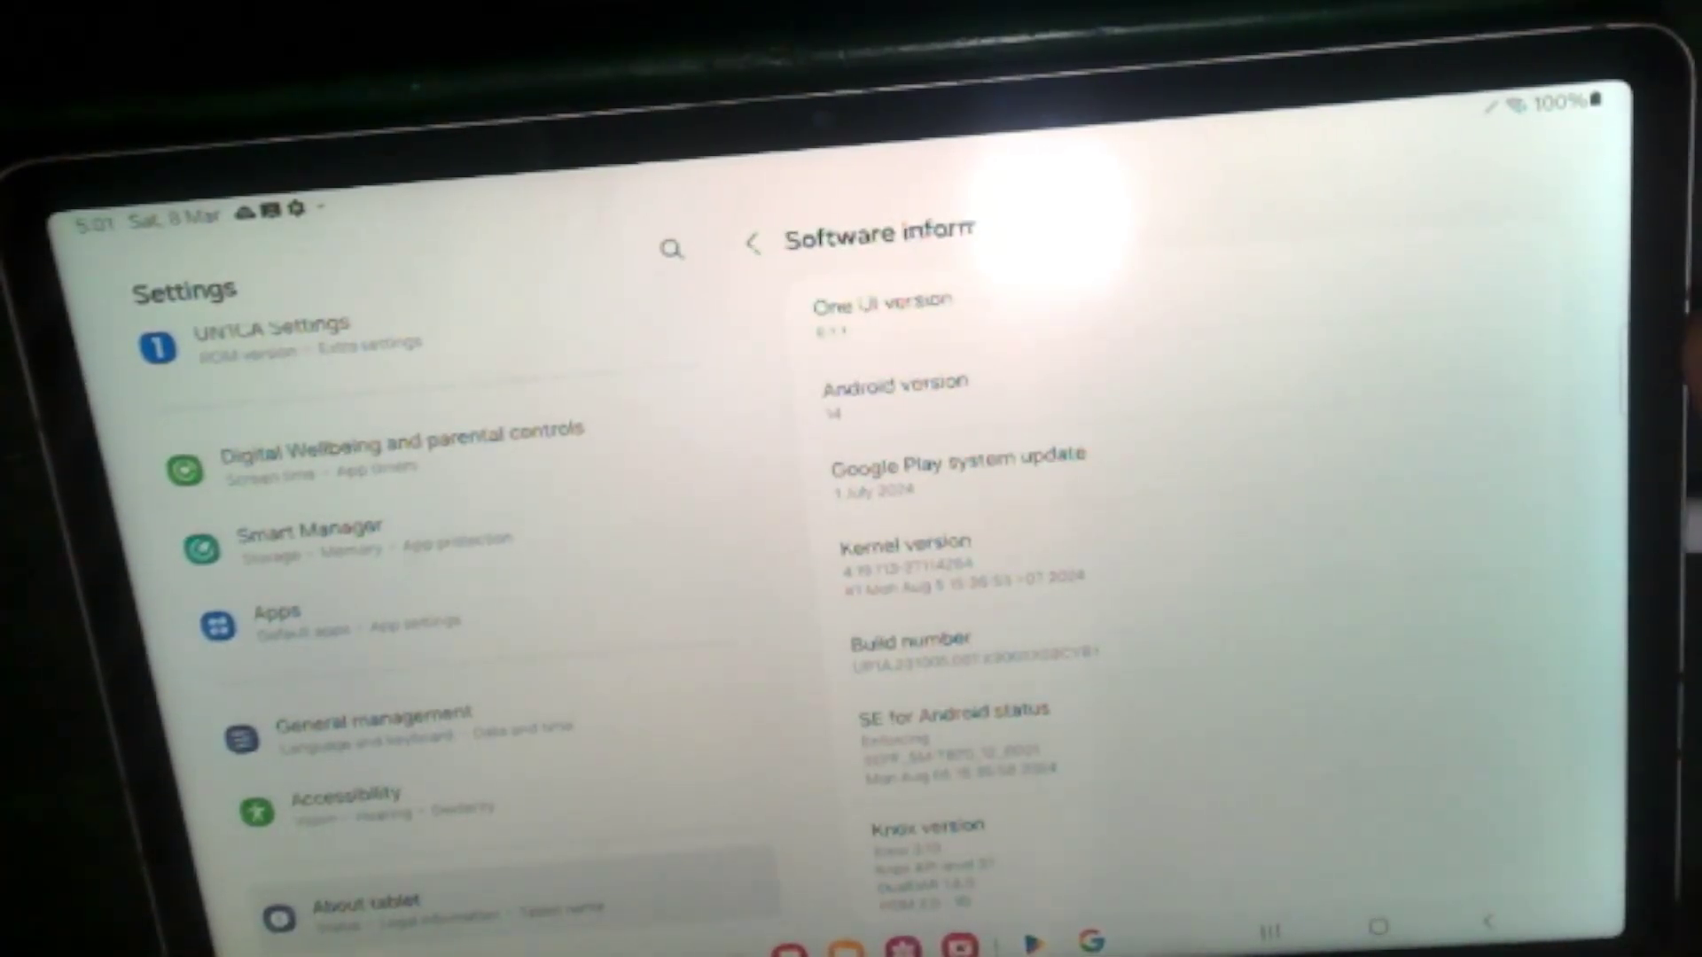
Leave Settings for the home screen and look through the installed apps in the app drawer before closing it
click(1489, 921)
scroll(1187, 576, up, 2)
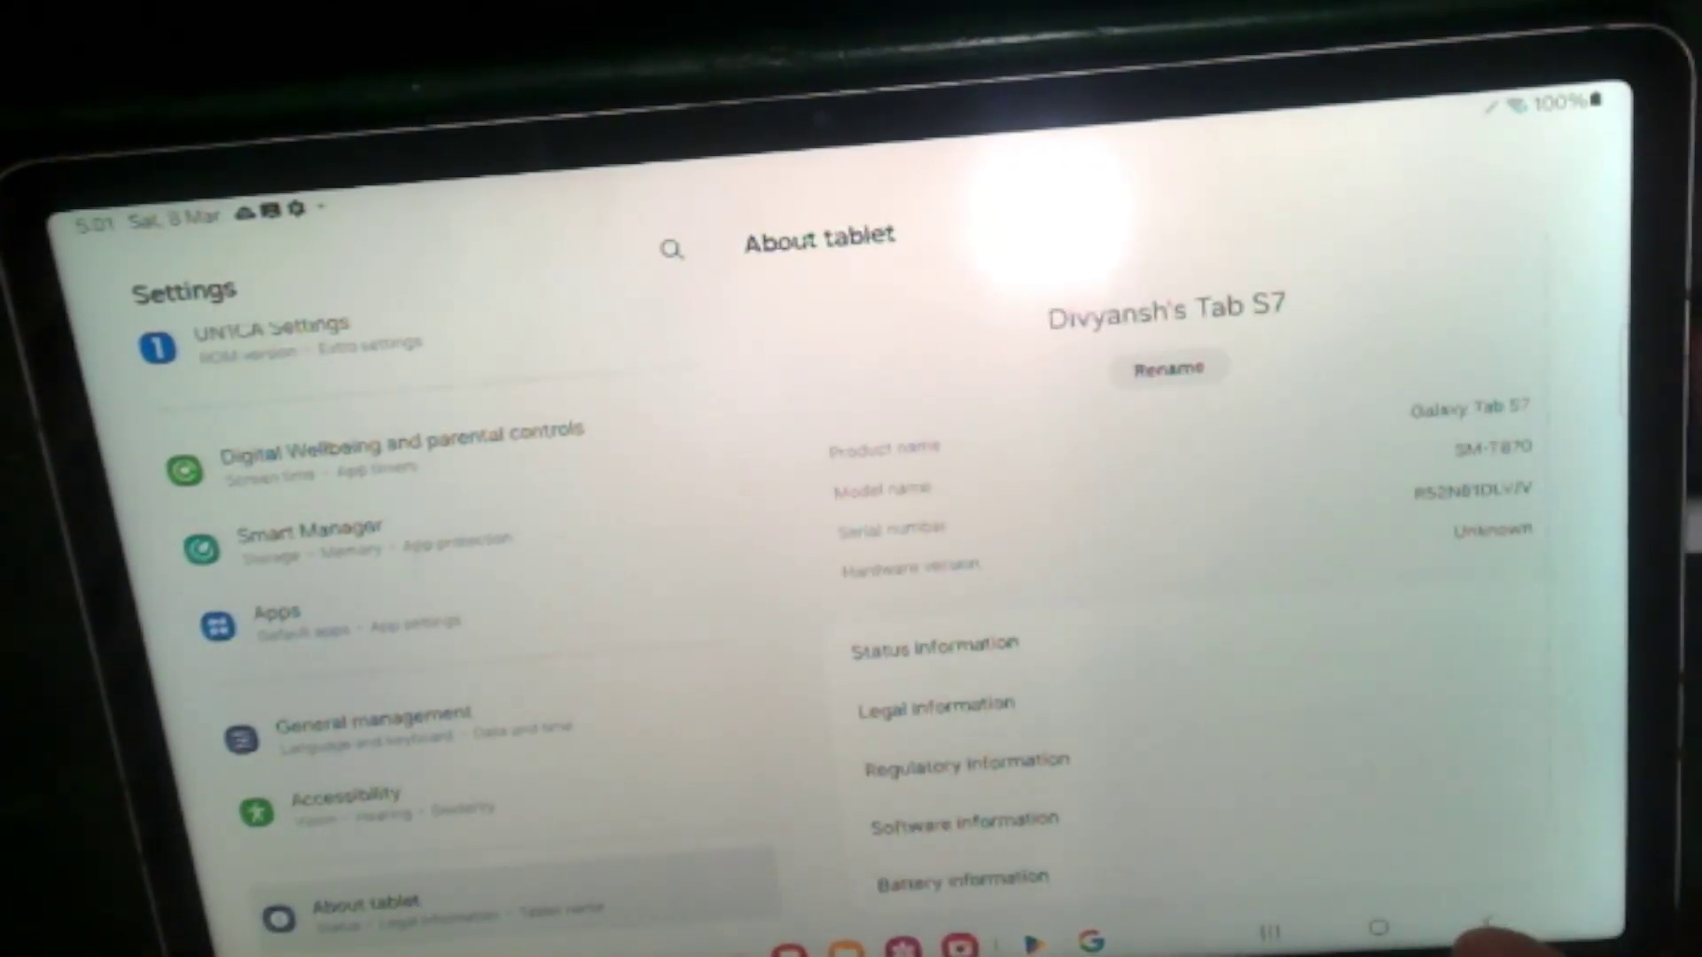
click(1489, 922)
click(1489, 922)
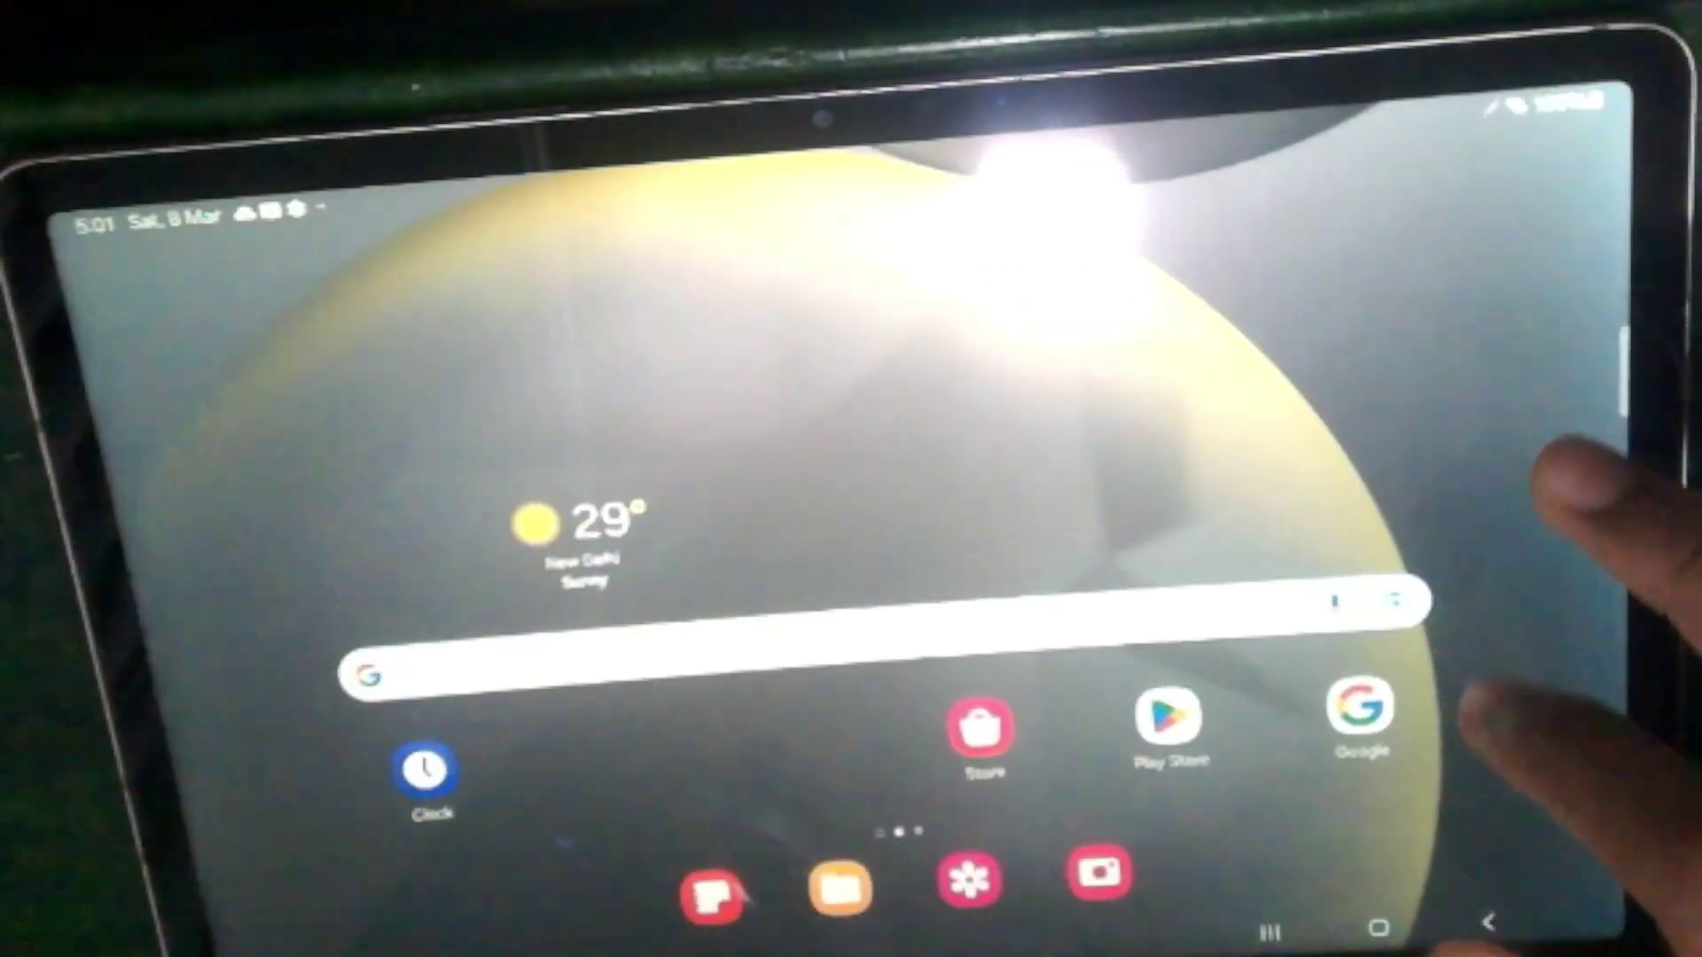
drag(1506, 779, 1498, 567)
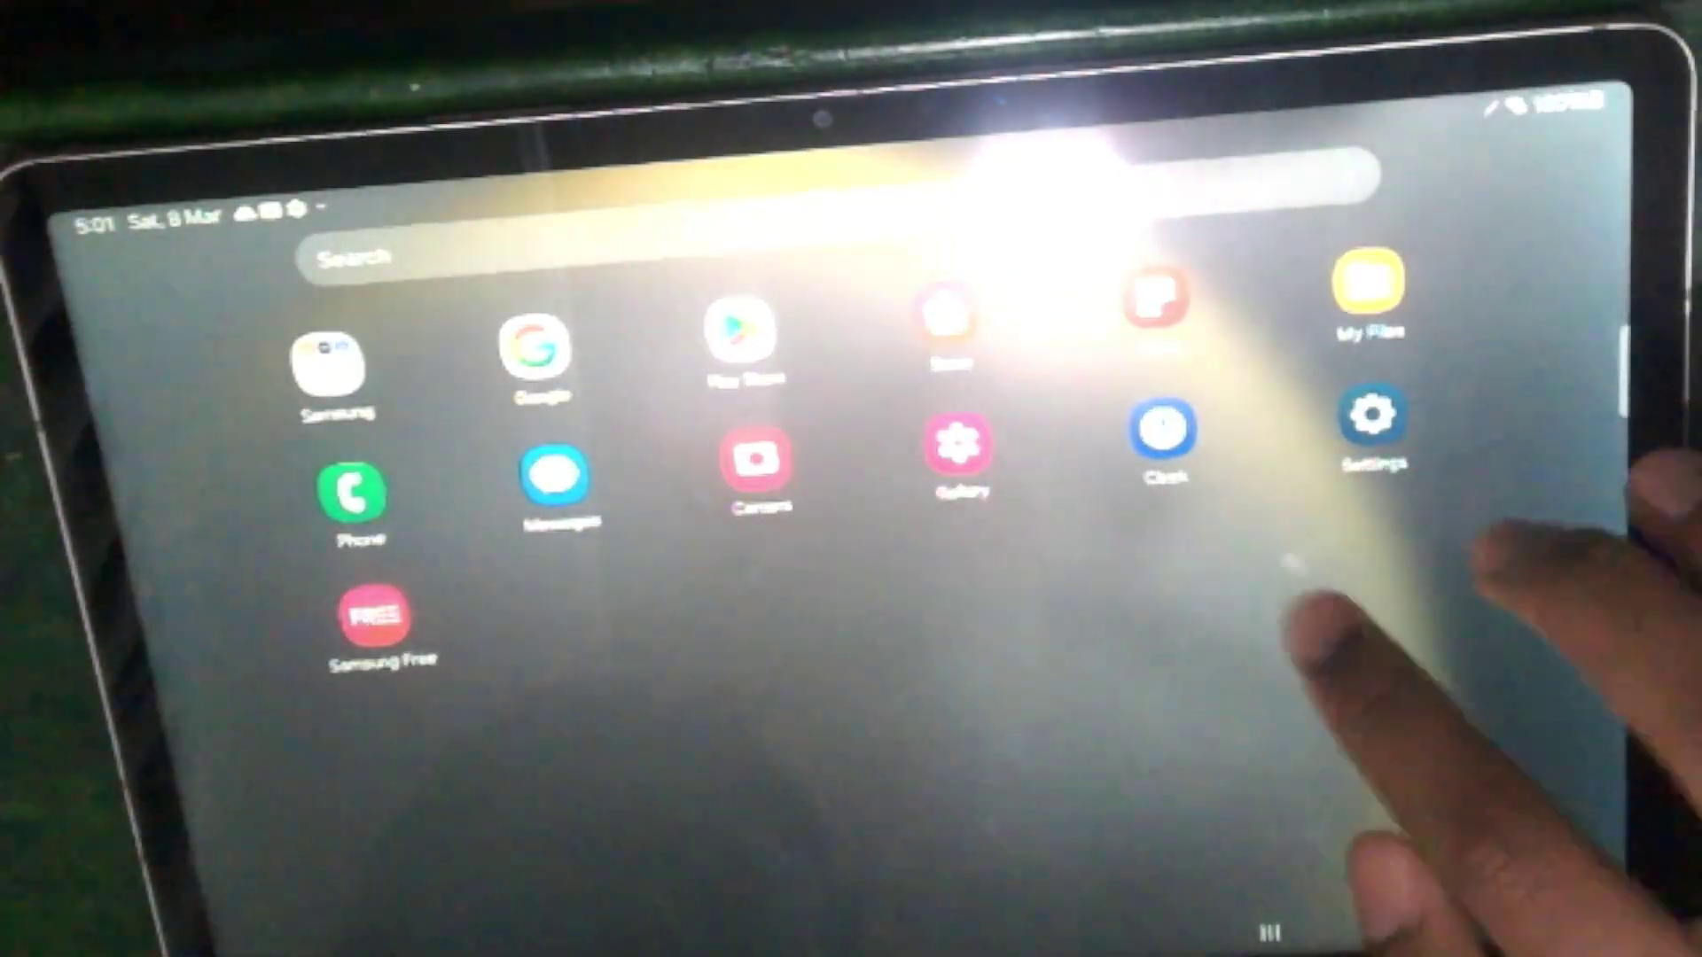
drag(1471, 461, 1506, 709)
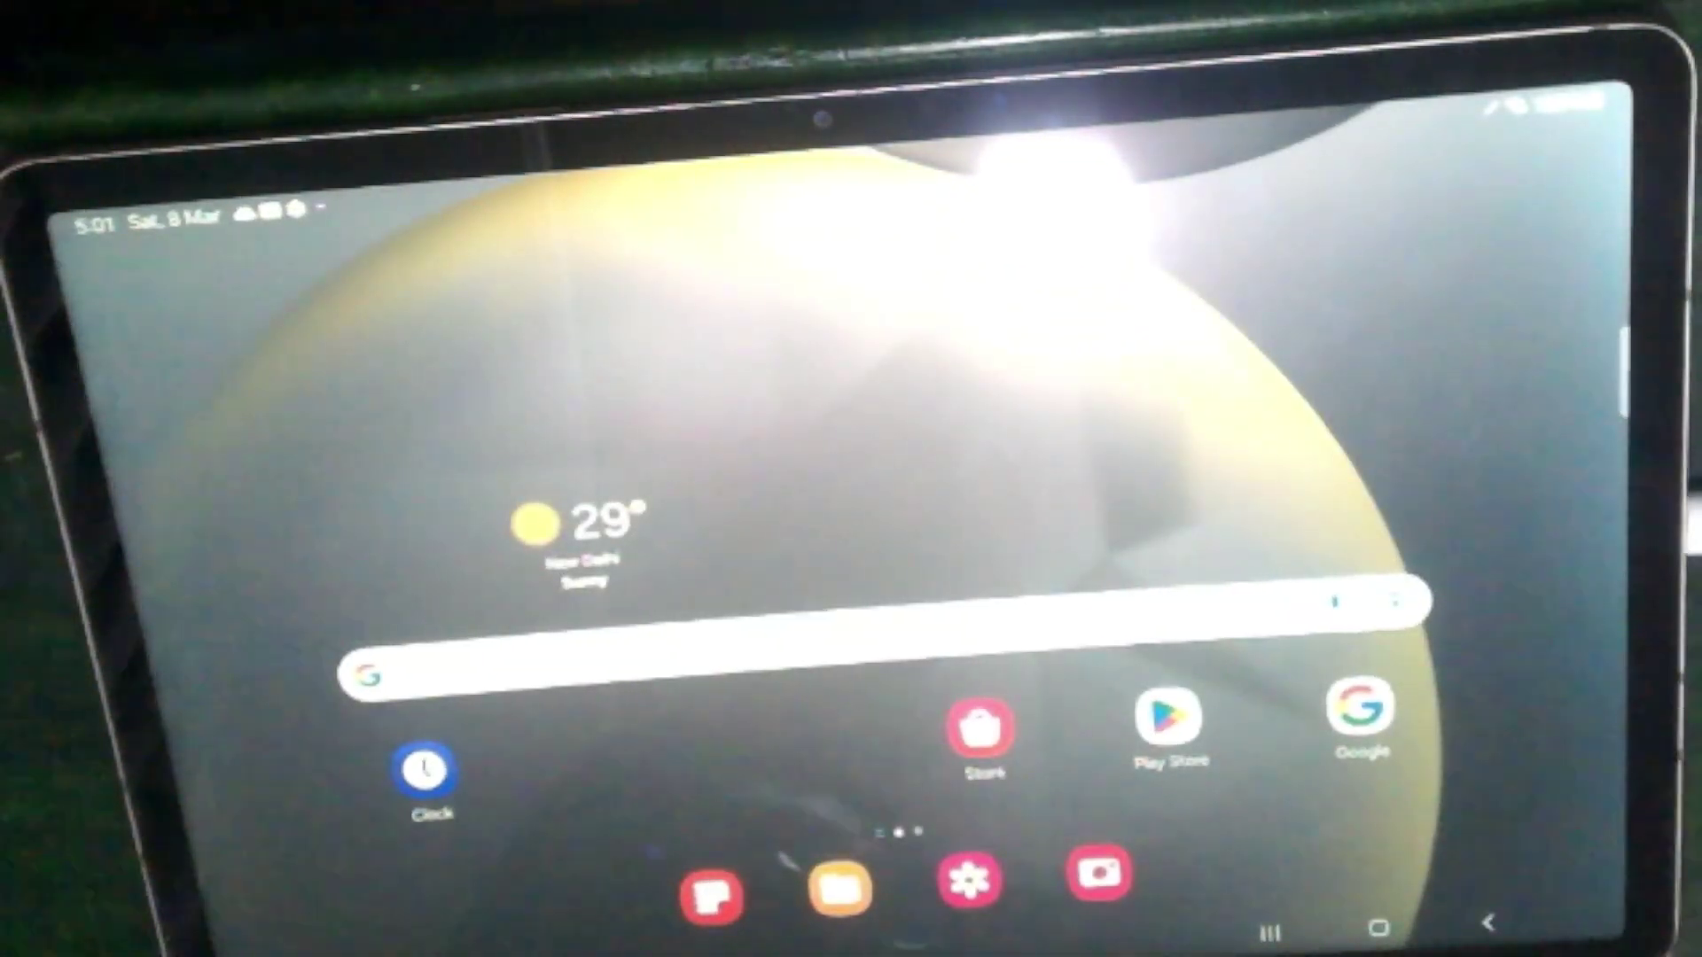